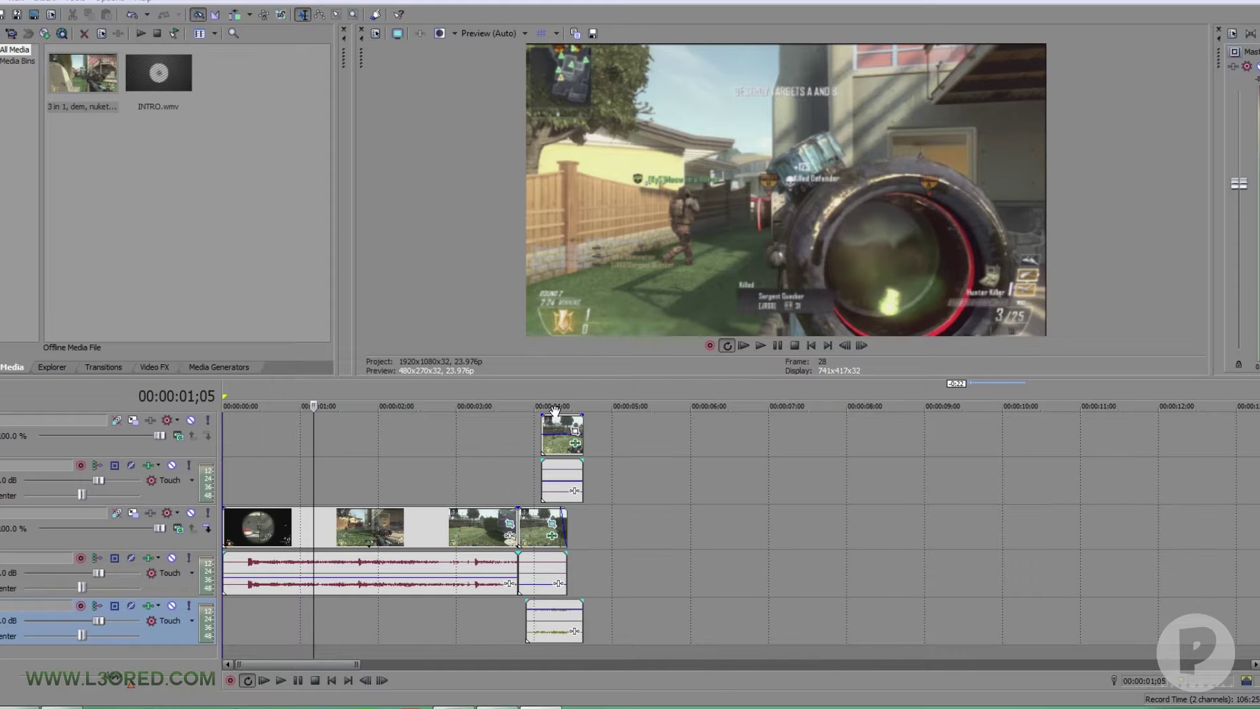
Play the project back from just after 1 s to review the switch-off ending.
{"action": "left_click", "coordinate": [352, 389]}
{"action": "key", "text": "space"}
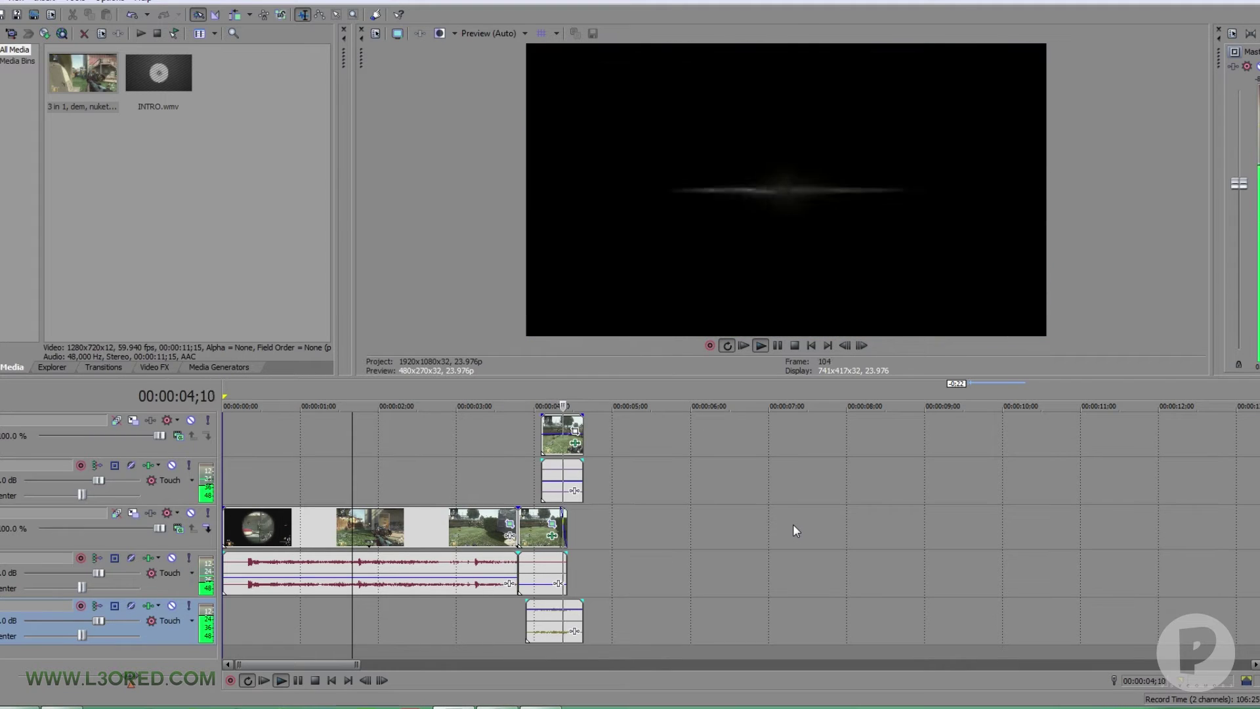
{"action": "key", "text": "space"}
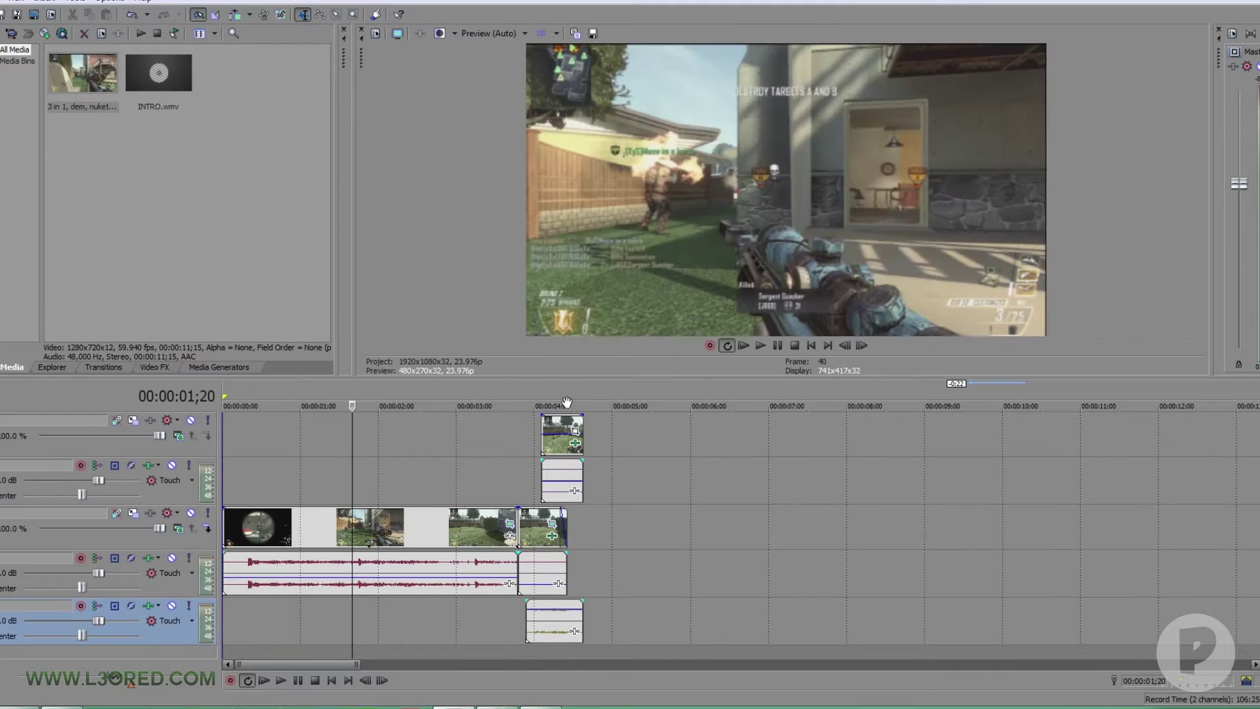
Duplicate the gameplay clip and its audio to about 6 s and trim the copy's start to about 7 s.
{"action": "left_click", "coordinate": [408, 531]}
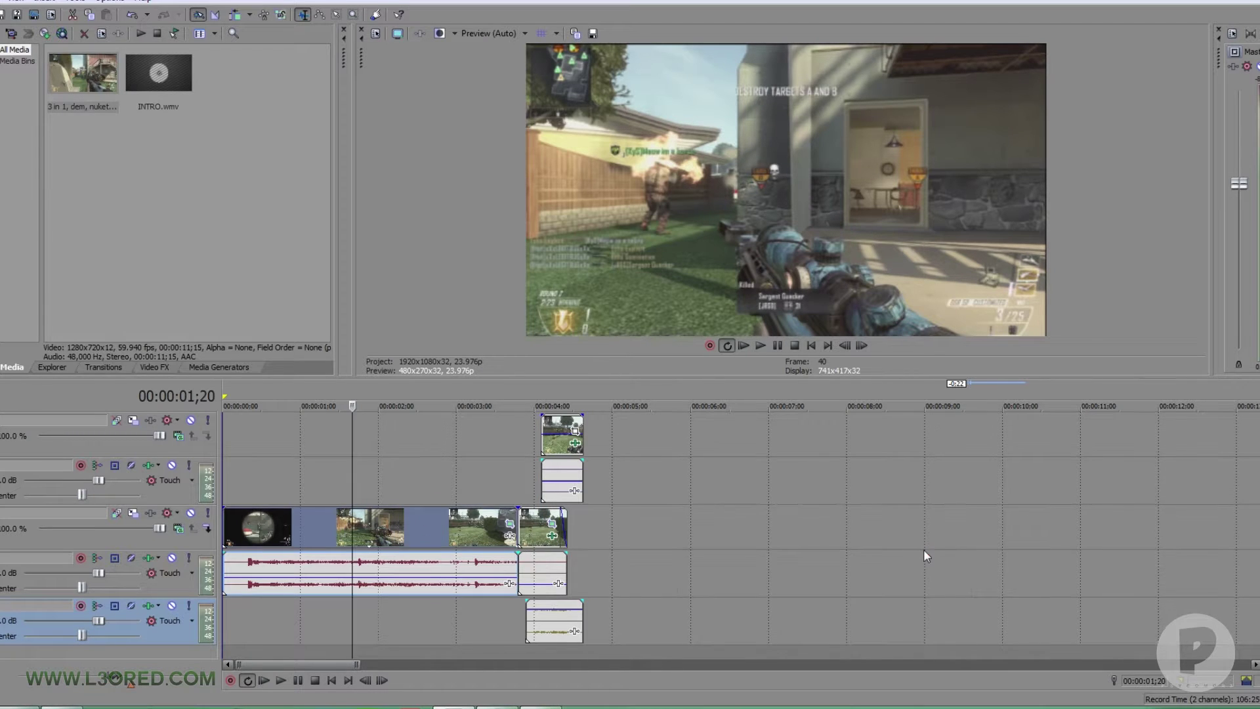
{"action": "left_click_drag", "start_coordinate": [426, 513], "coordinate": [916, 526]}
{"action": "left_click_drag", "start_coordinate": [712, 530], "coordinate": [768, 531]}
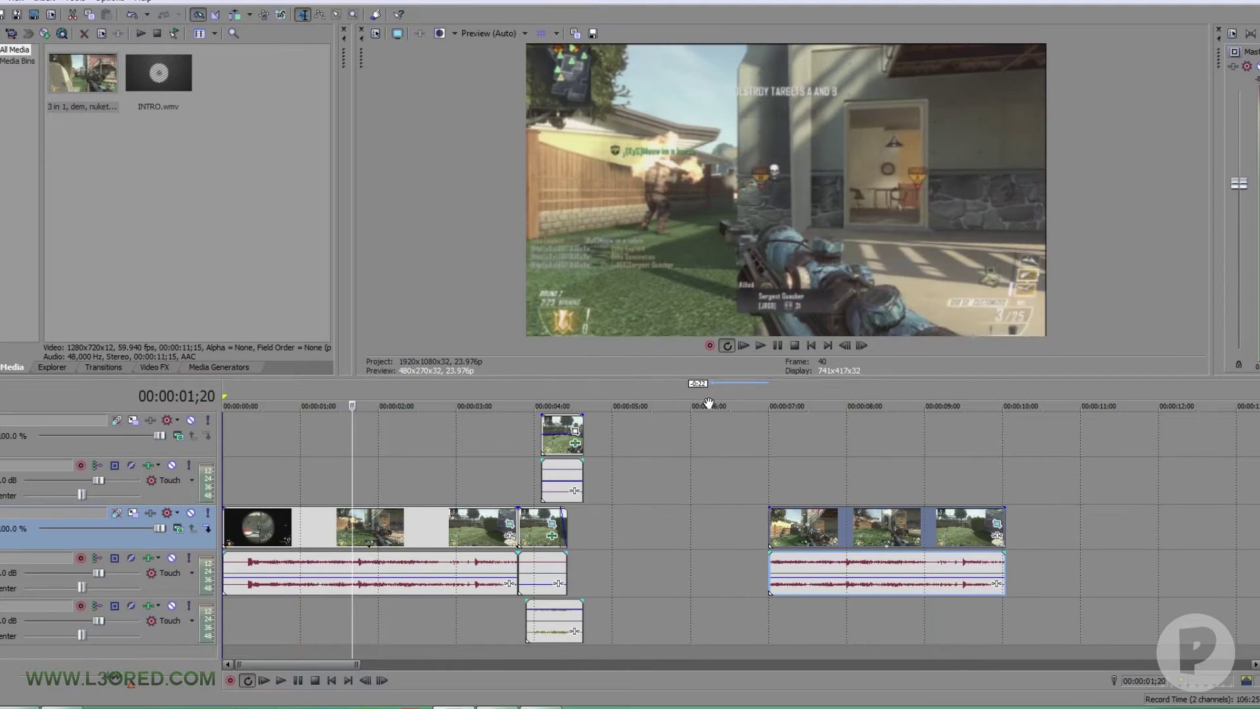
{"action": "left_click", "coordinate": [943, 392]}
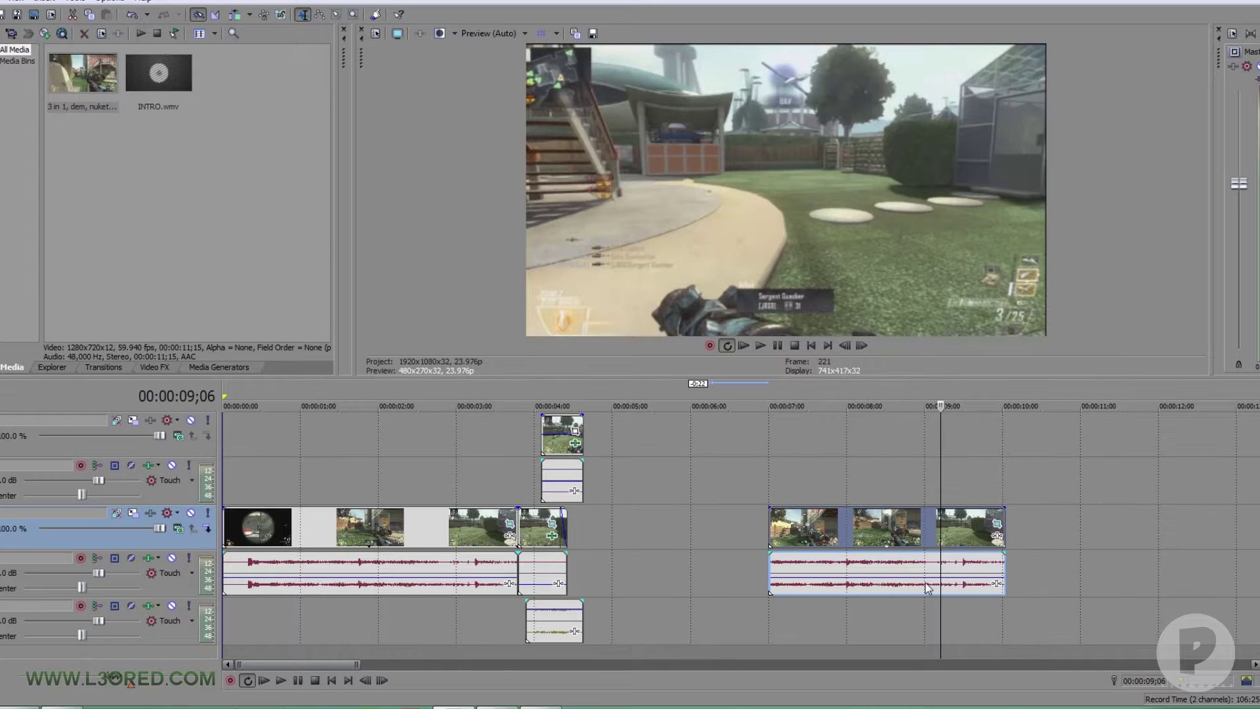
{"action": "scroll", "coordinate": [786, 570], "scroll_direction": "up", "scroll_amount": 2}
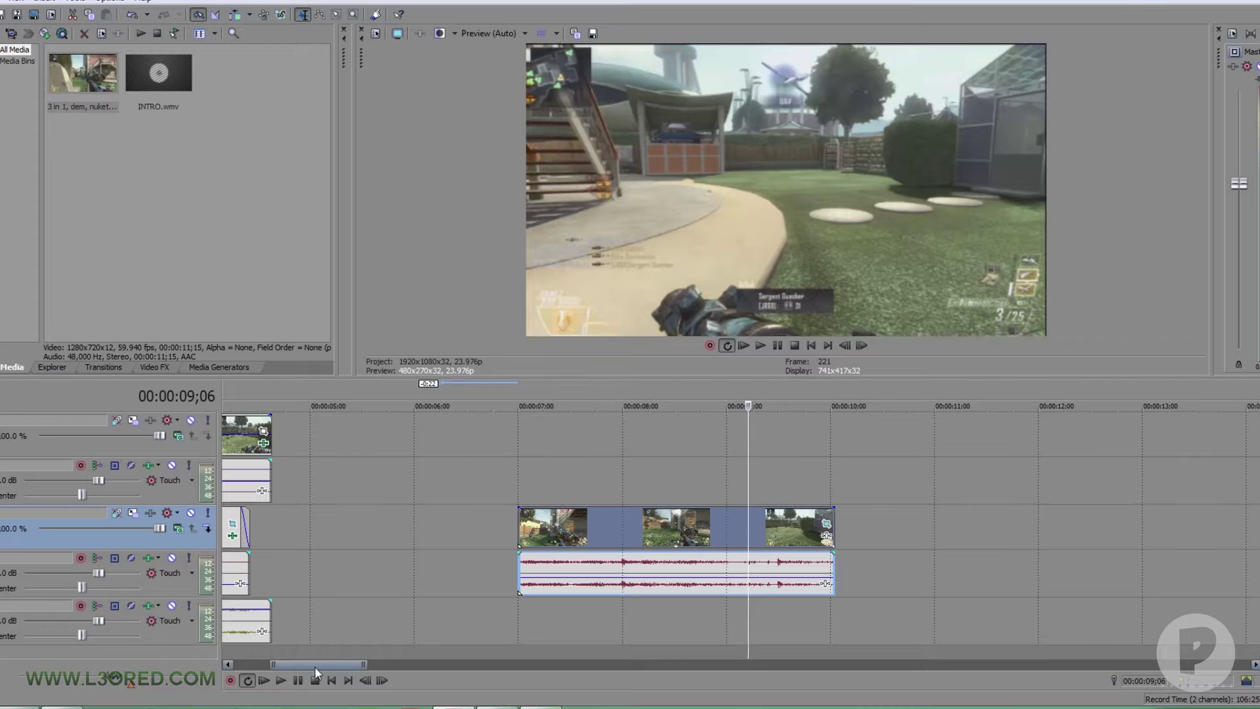
{"action": "left_click_drag", "start_coordinate": [315, 668], "coordinate": [306, 667]}
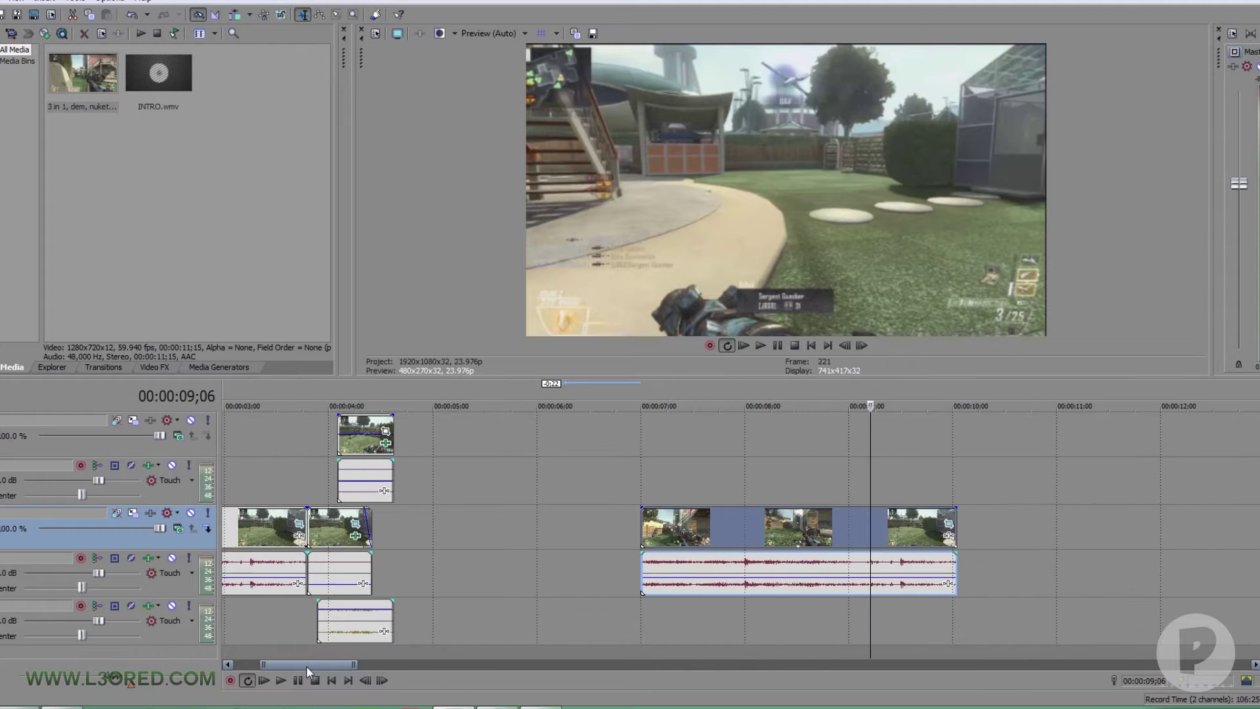
Split the copy at 09;11, move the end piece to the top tracks, and lower its opacity to 36%.
{"action": "left_click", "coordinate": [888, 531]}
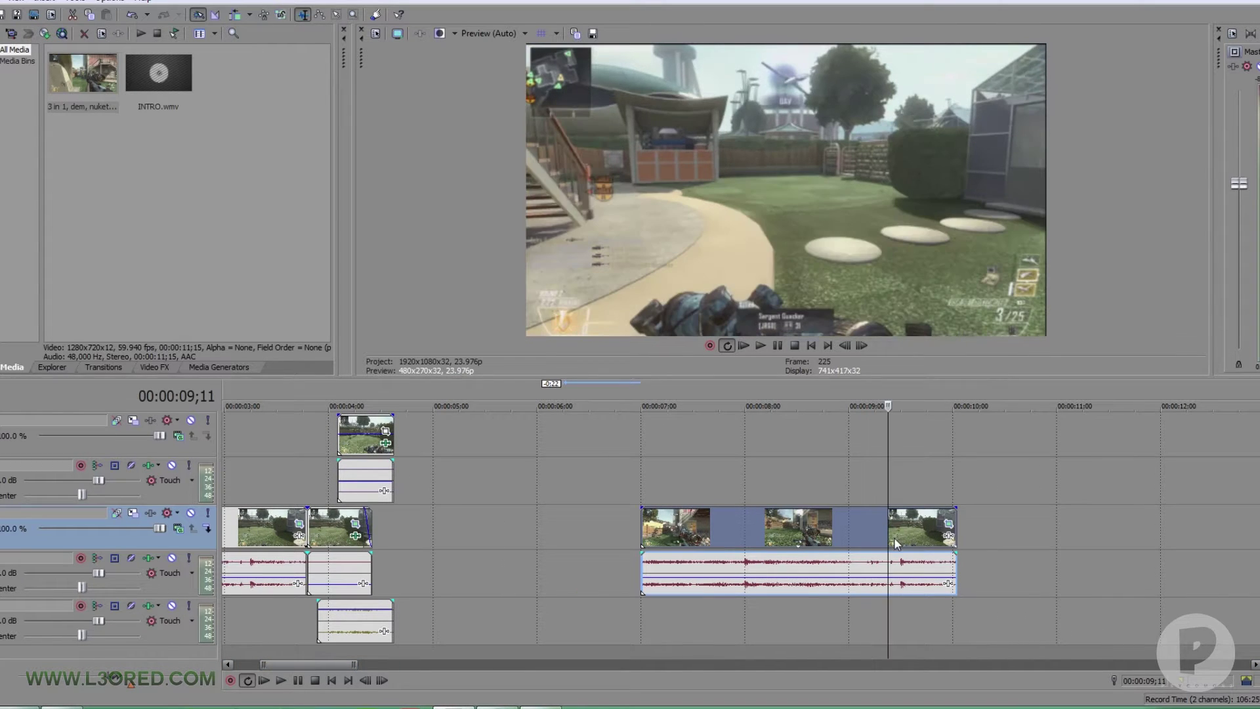
{"action": "key", "text": "s"}
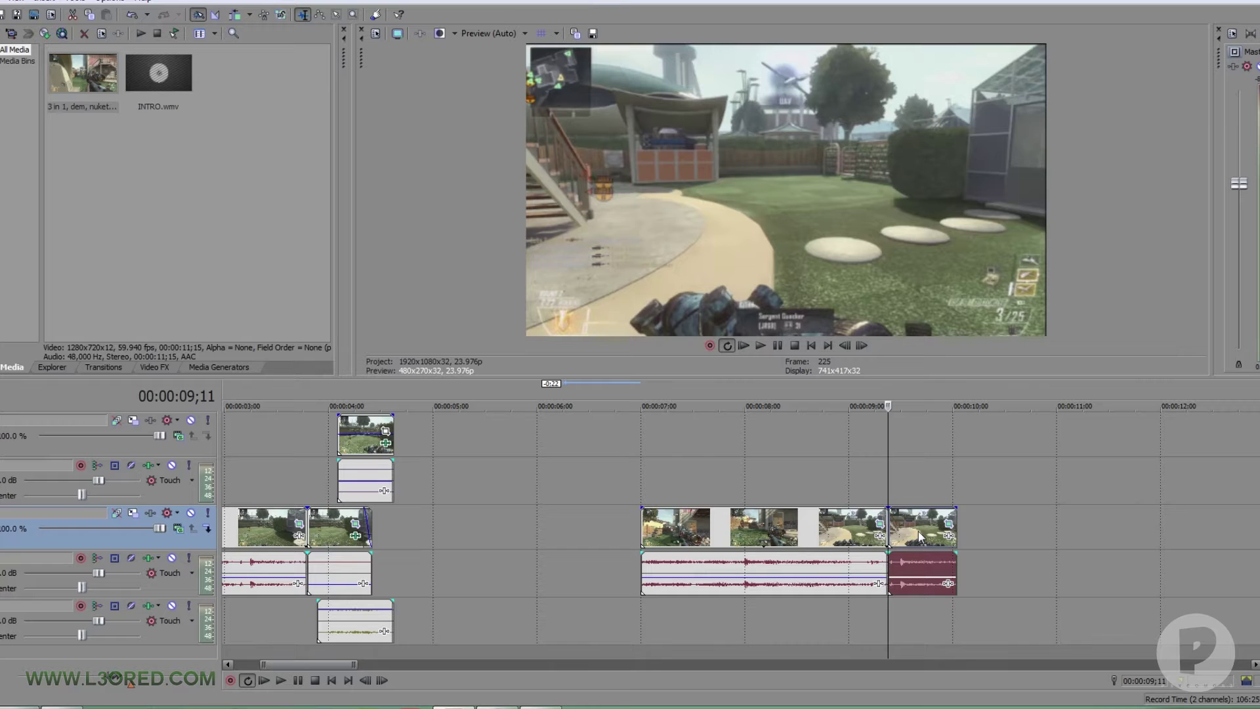
{"action": "left_click_drag", "start_coordinate": [919, 530], "coordinate": [952, 435]}
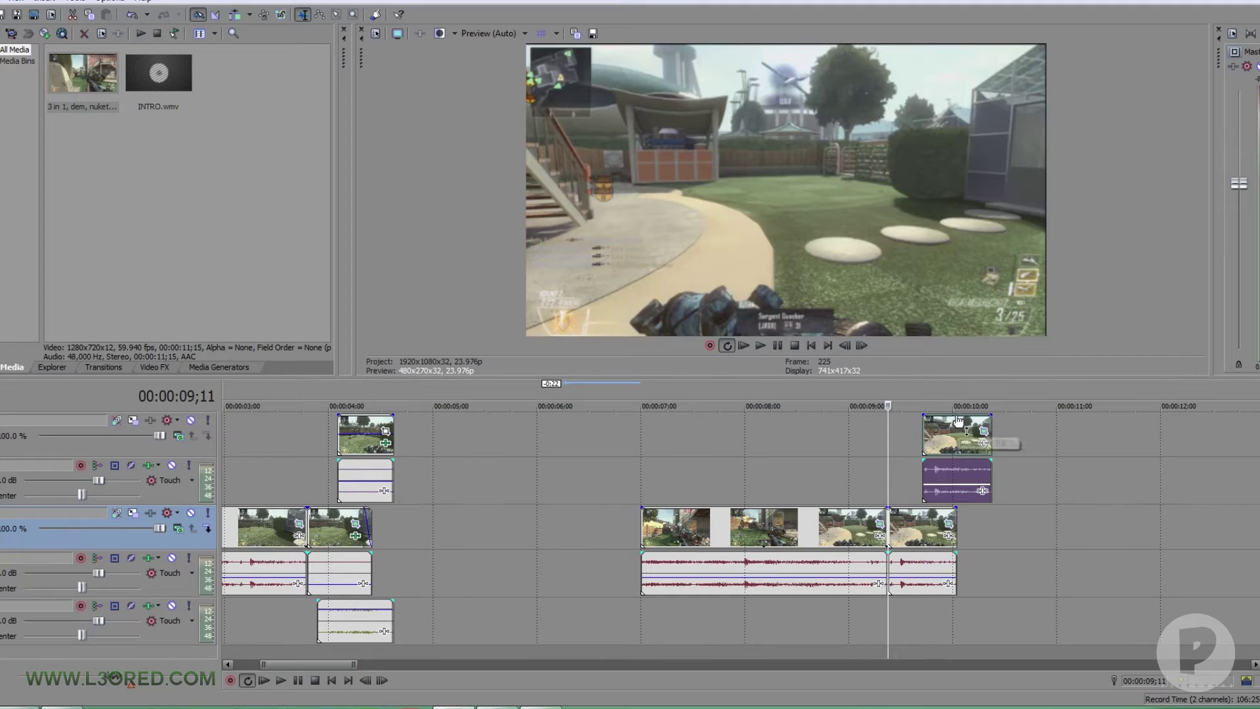
{"action": "left_click_drag", "start_coordinate": [947, 419], "coordinate": [959, 459]}
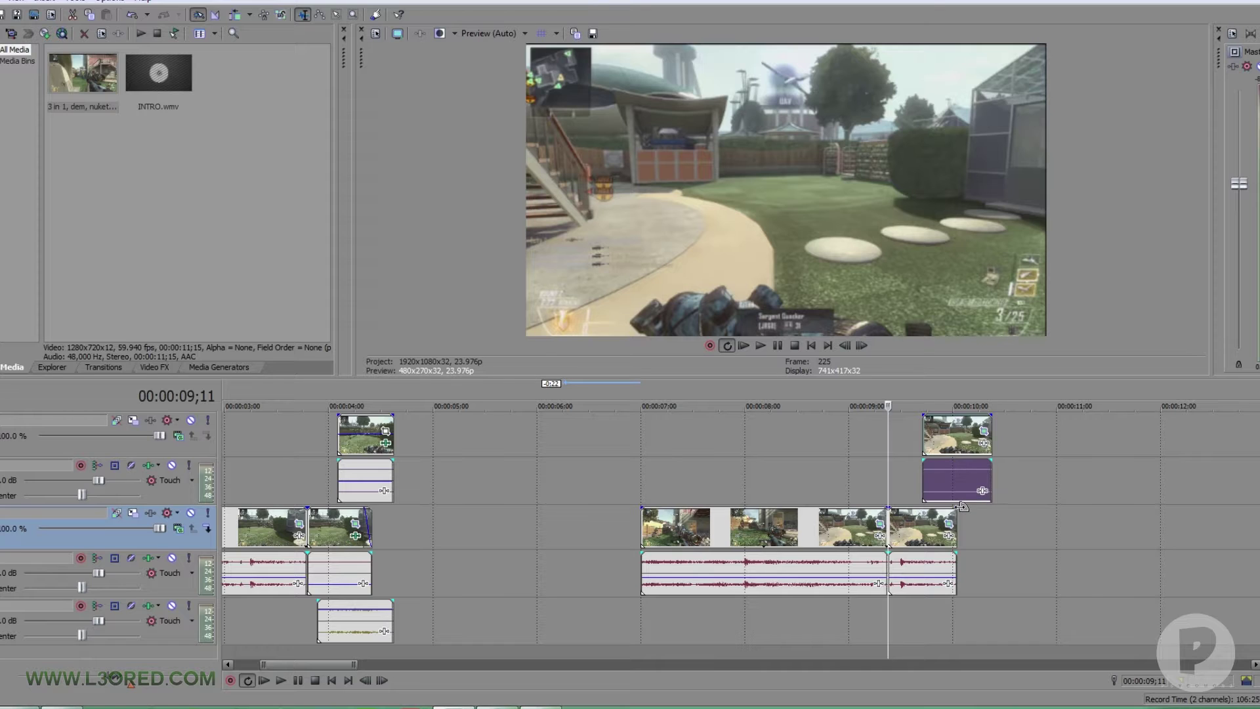
{"action": "left_click", "coordinate": [914, 524]}
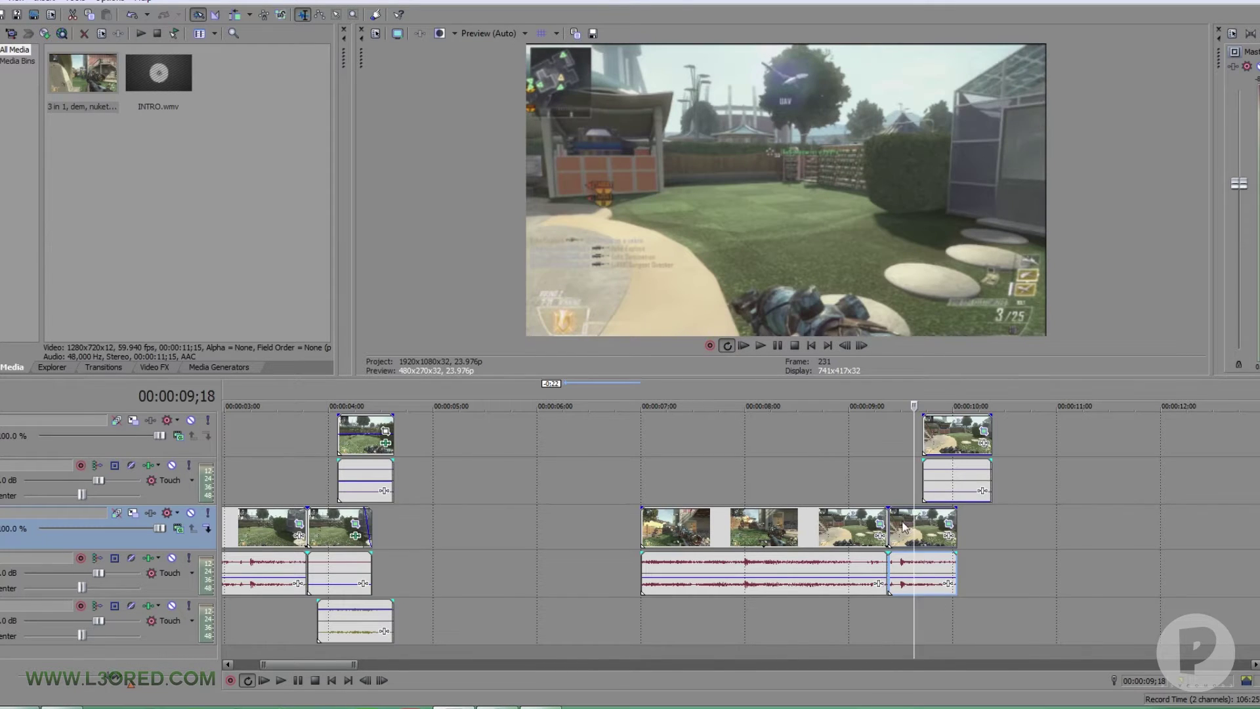
Add the Sony TV Simulator effect to the clip's final piece through Event FX.
{"action": "left_click", "coordinate": [948, 537]}
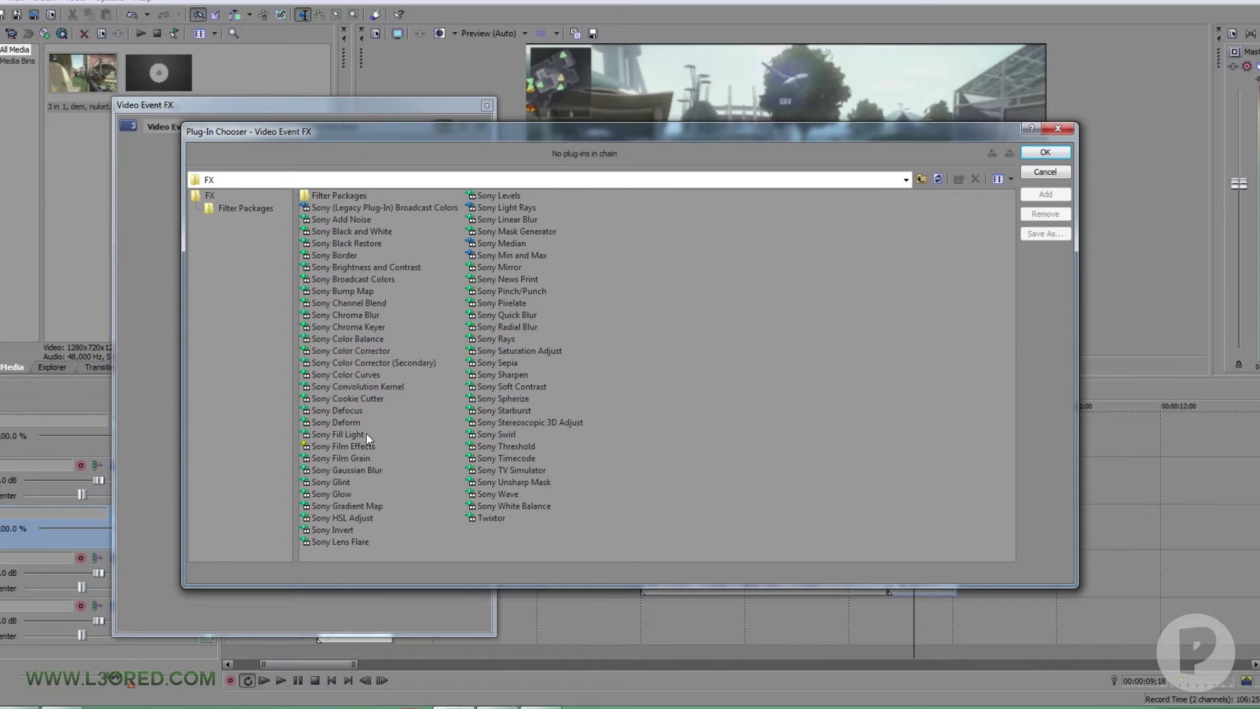
{"action": "left_click", "coordinate": [517, 470]}
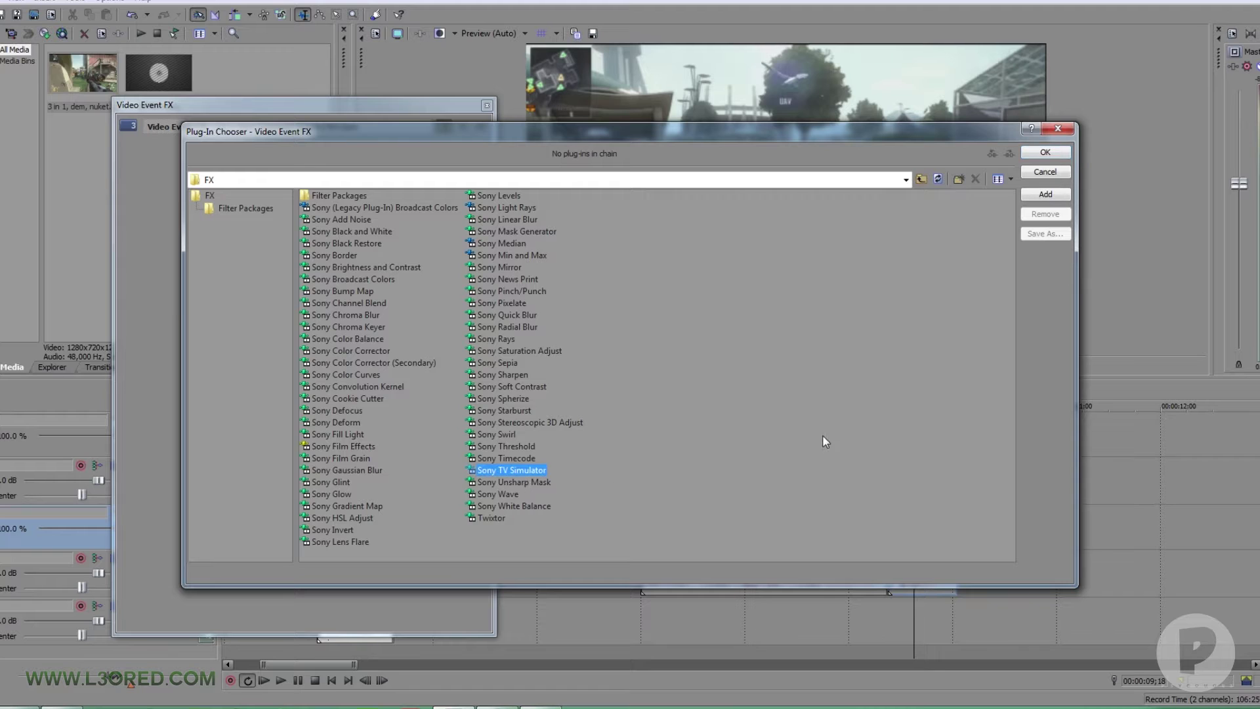
{"action": "double_click", "coordinate": [513, 470]}
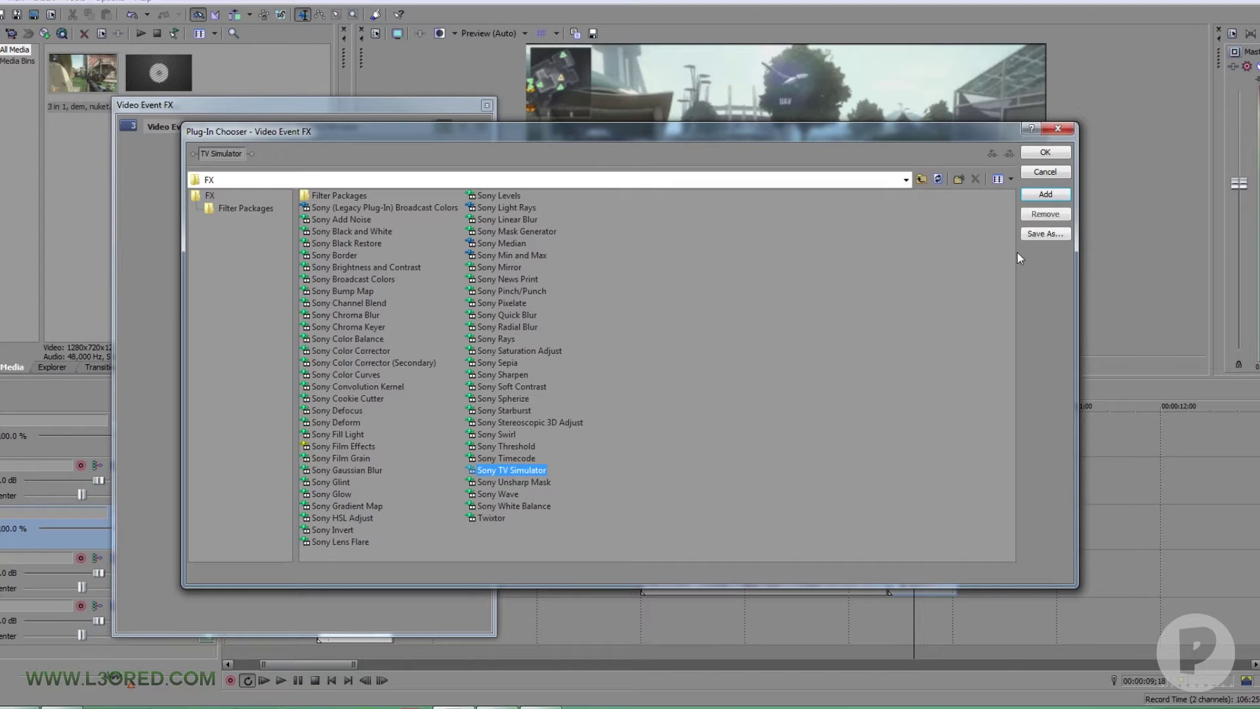
{"action": "left_click", "coordinate": [1045, 153]}
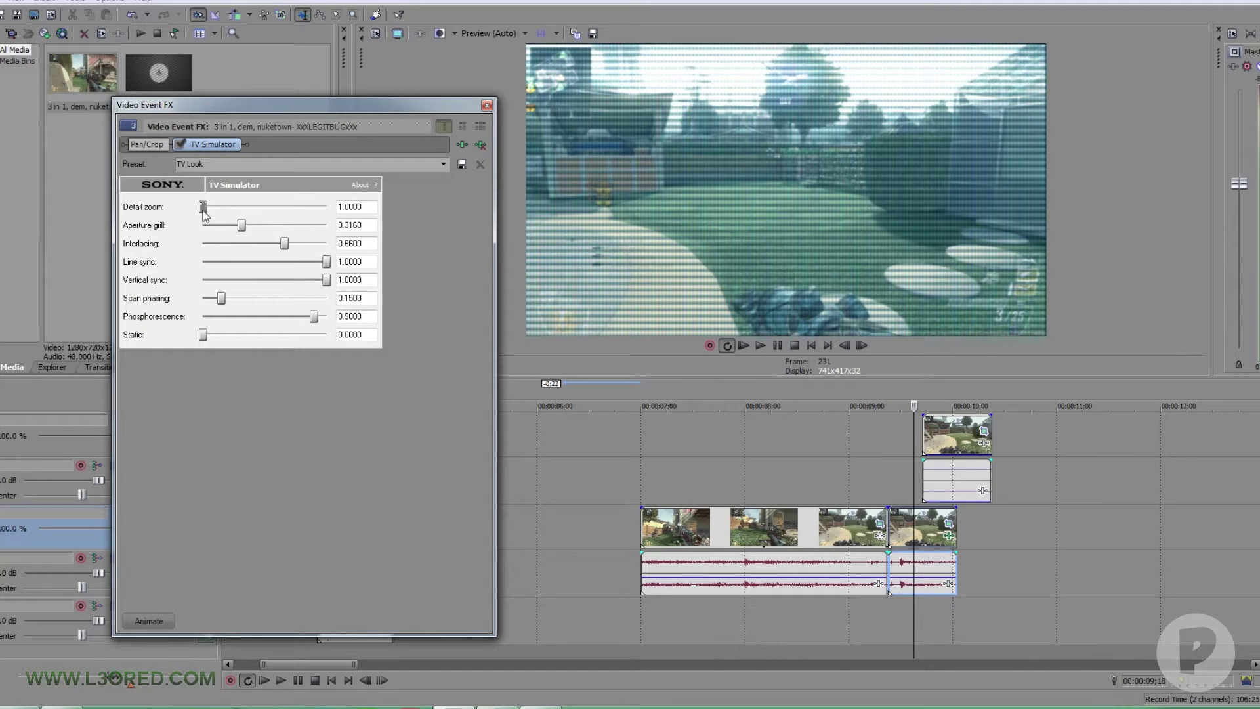
Turn on Animate and, at the first frame, set Static to 0.2320, Phosphorescence about 0.75, and raise Scan phasing.
{"action": "left_click", "coordinate": [145, 624]}
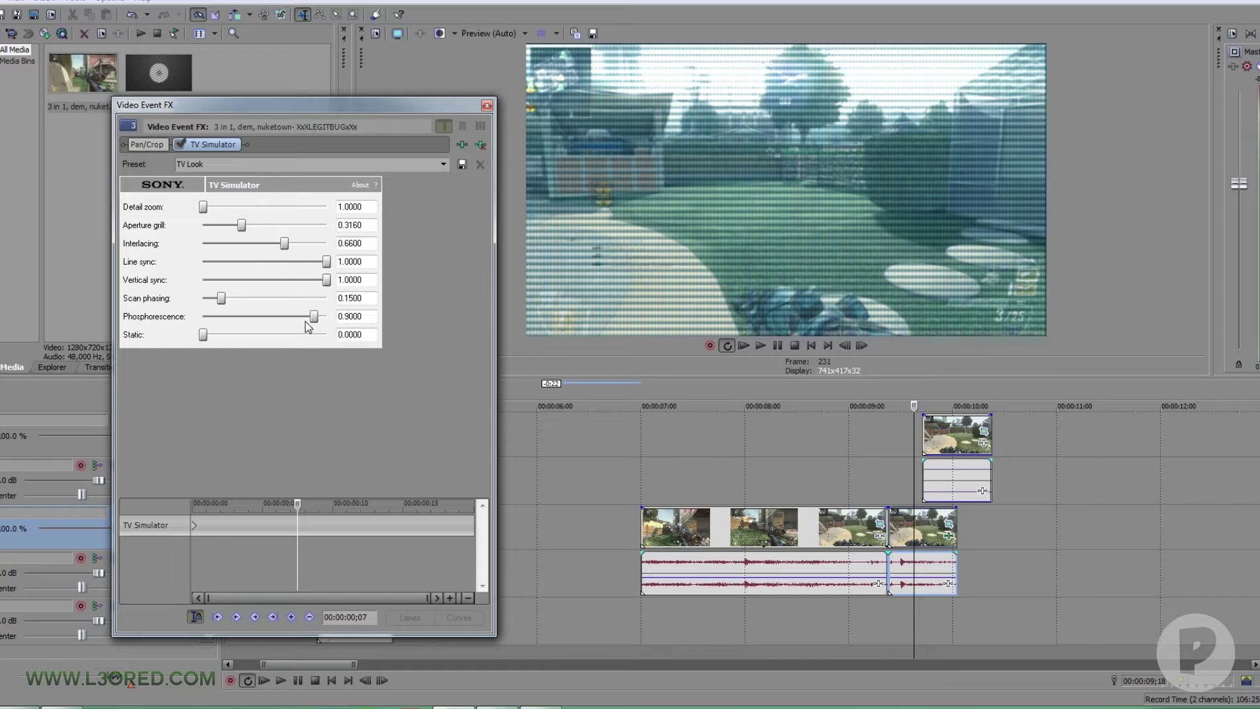
{"action": "left_click_drag", "start_coordinate": [296, 506], "coordinate": [176, 510]}
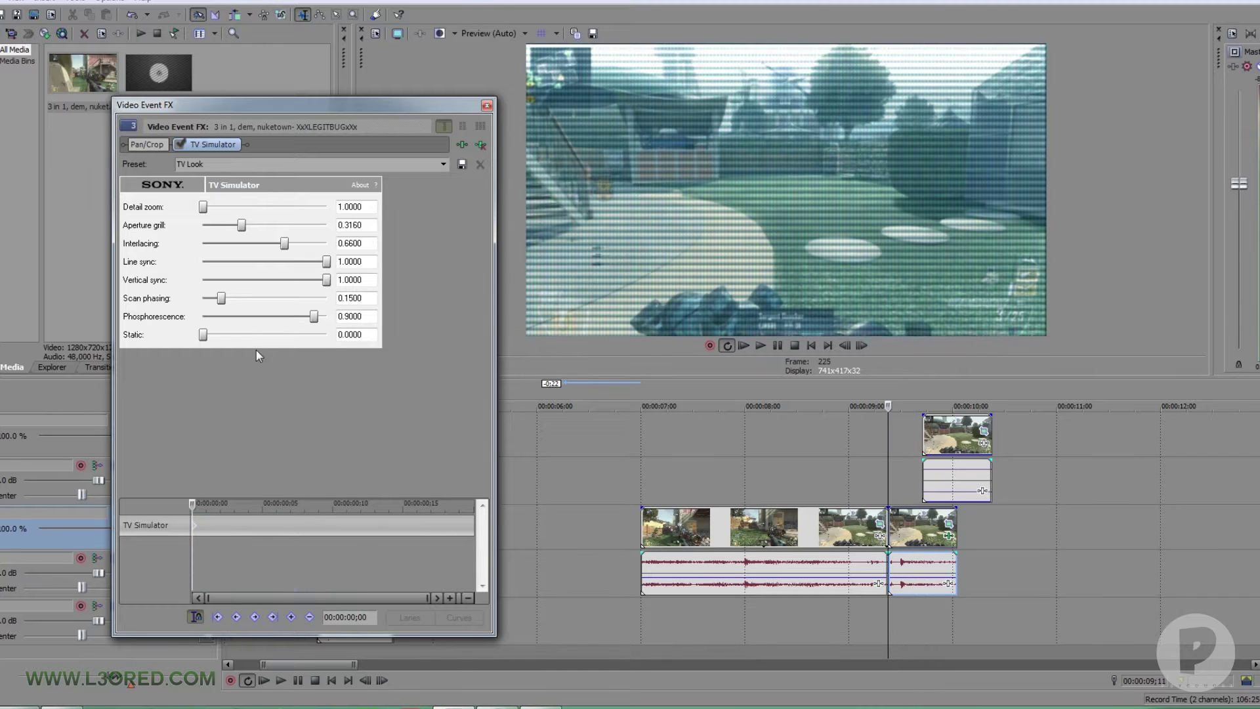
{"action": "left_click_drag", "start_coordinate": [204, 335], "coordinate": [235, 336]}
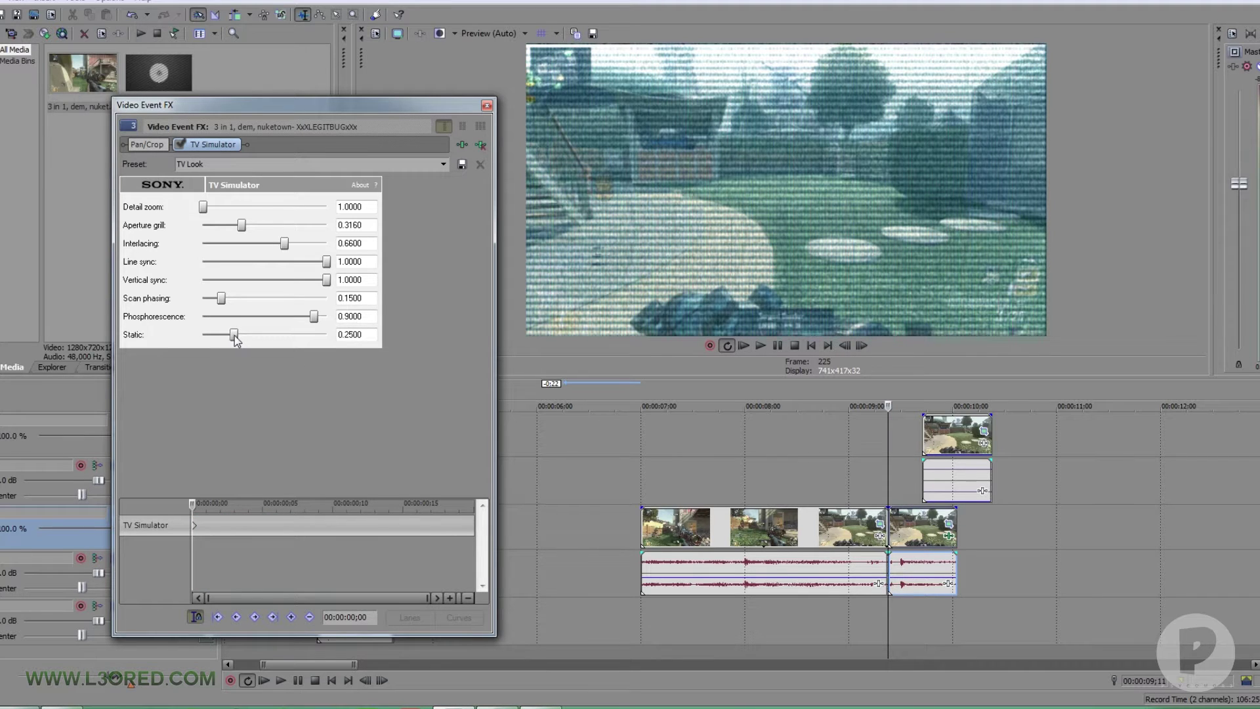
{"action": "left_click_drag", "start_coordinate": [314, 317], "coordinate": [295, 321]}
{"action": "left_click_drag", "start_coordinate": [223, 301], "coordinate": [269, 301]}
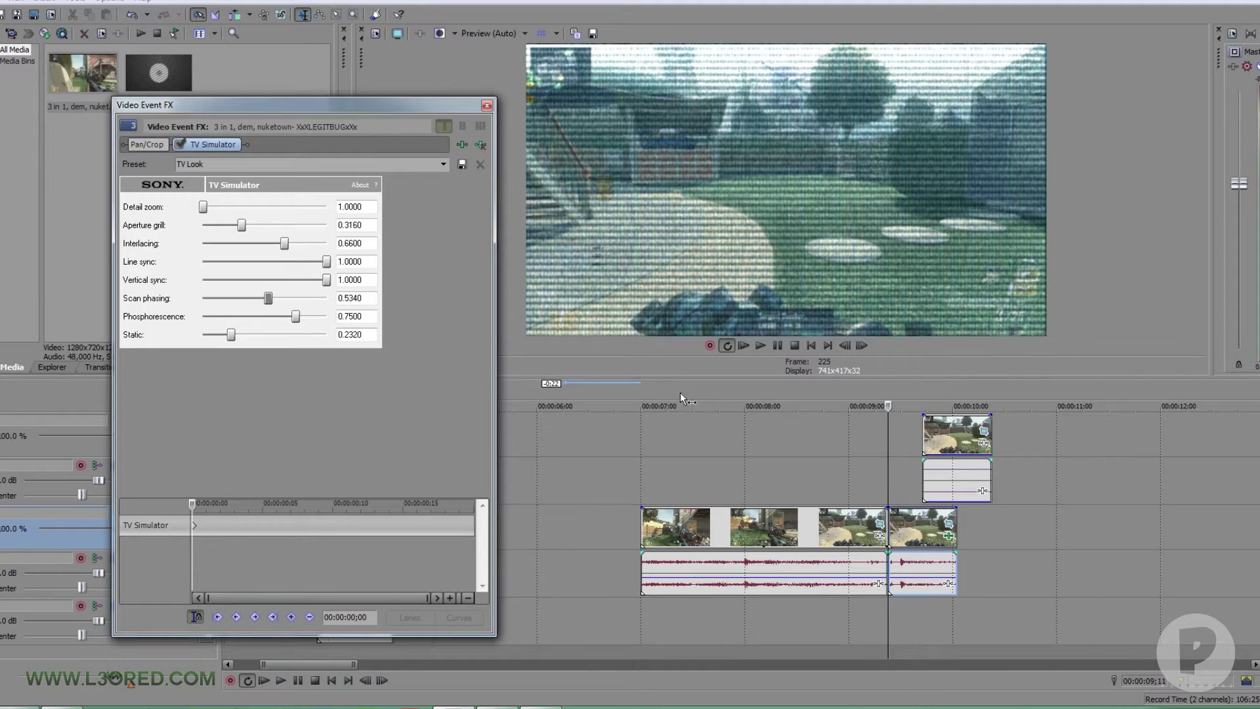
{"action": "left_click", "coordinate": [863, 345]}
{"action": "left_click", "coordinate": [863, 345]}
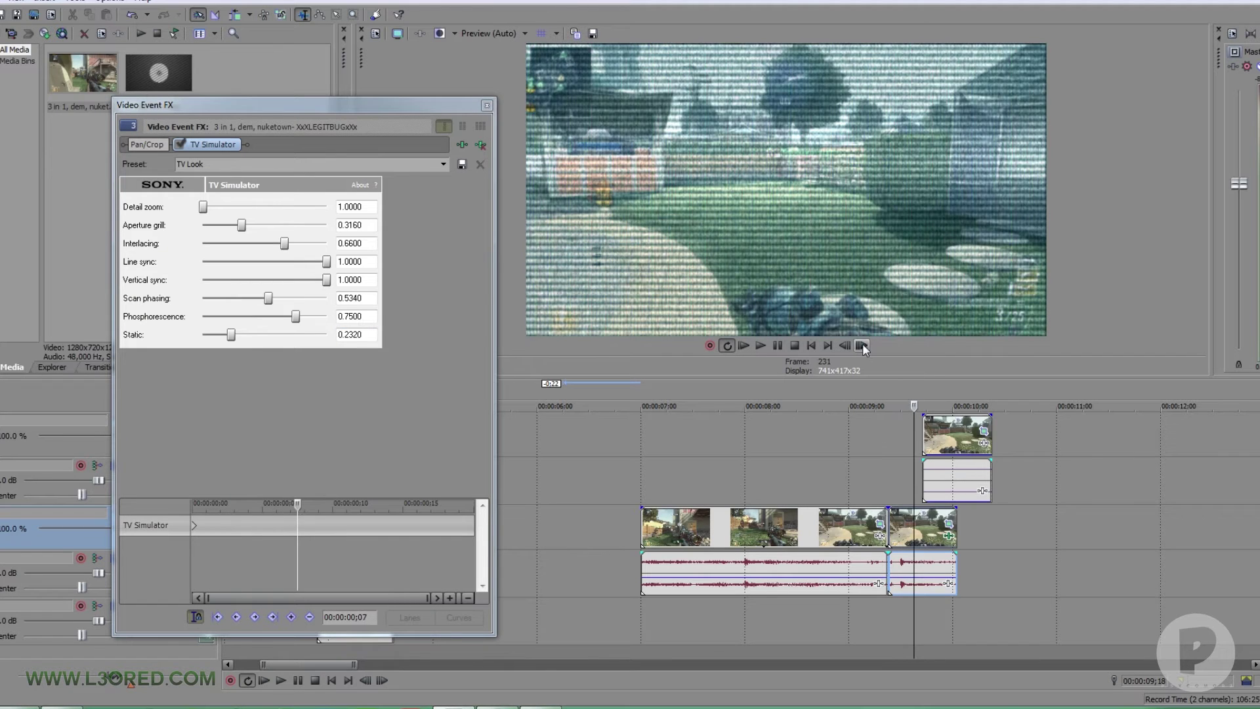
{"action": "left_click", "coordinate": [863, 346]}
{"action": "left_click", "coordinate": [846, 346]}
{"action": "left_click", "coordinate": [845, 346]}
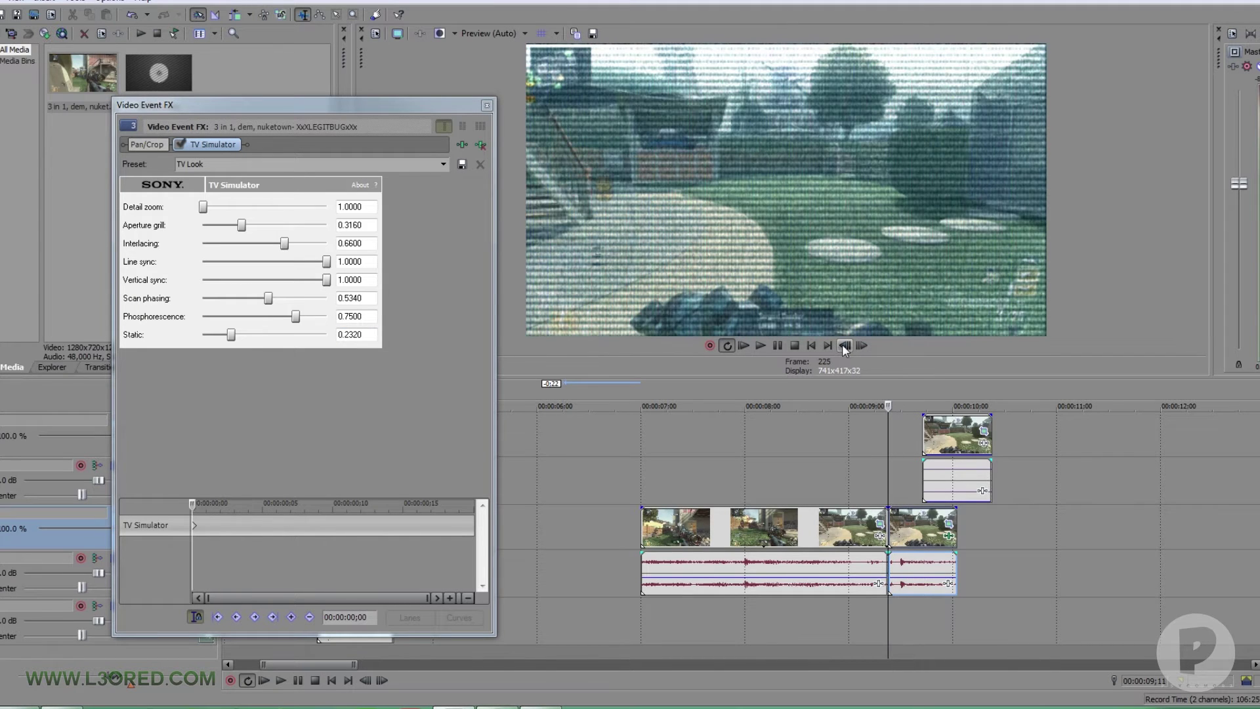
Set Scan phasing to 0.3860, weaken Vertical sync, Line sync to 0.8960 and Interlacing to 0.5560.
{"action": "left_click_drag", "start_coordinate": [270, 300], "coordinate": [252, 304]}
{"action": "left_click_drag", "start_coordinate": [326, 281], "coordinate": [297, 293]}
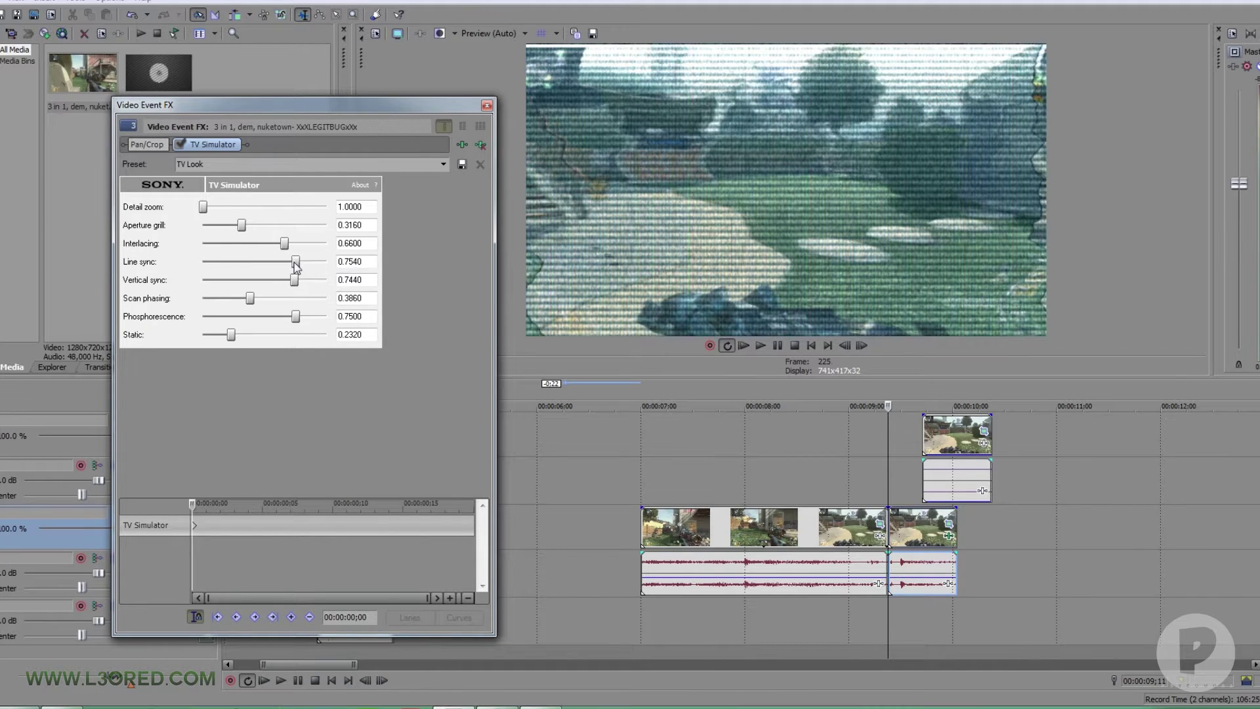
{"action": "left_click_drag", "start_coordinate": [332, 264], "coordinate": [314, 266]}
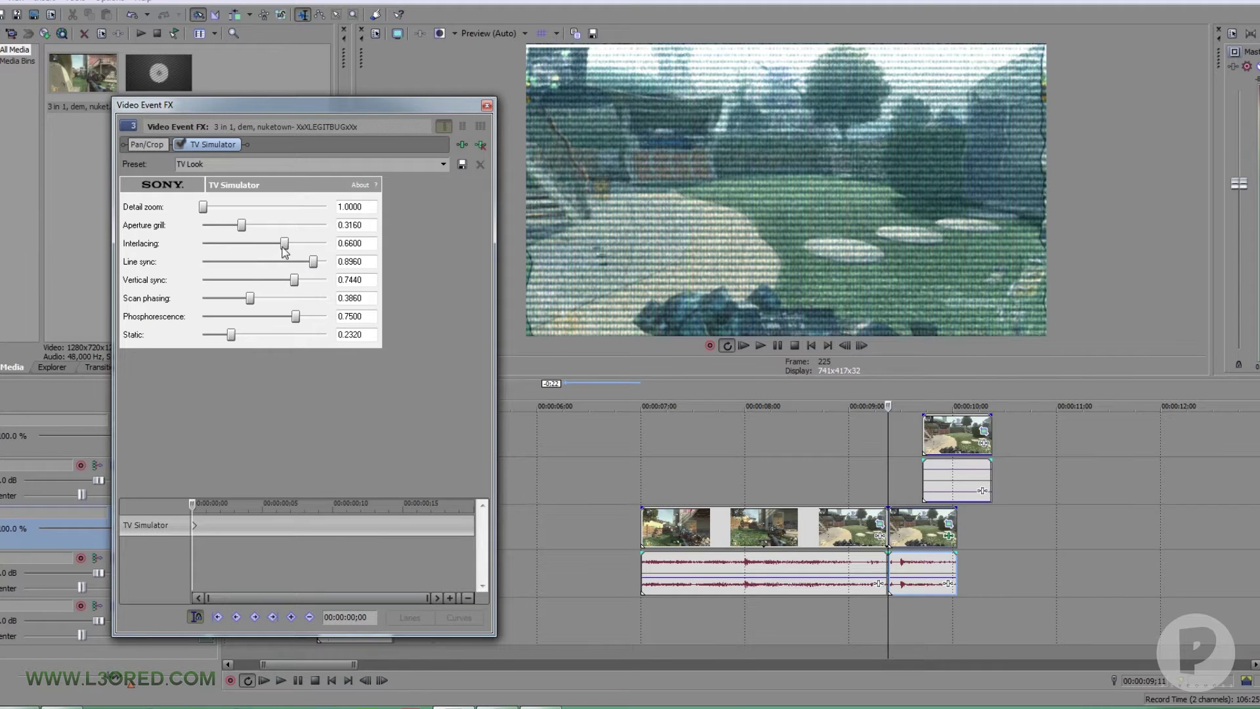
{"action": "left_click_drag", "start_coordinate": [285, 244], "coordinate": [245, 237]}
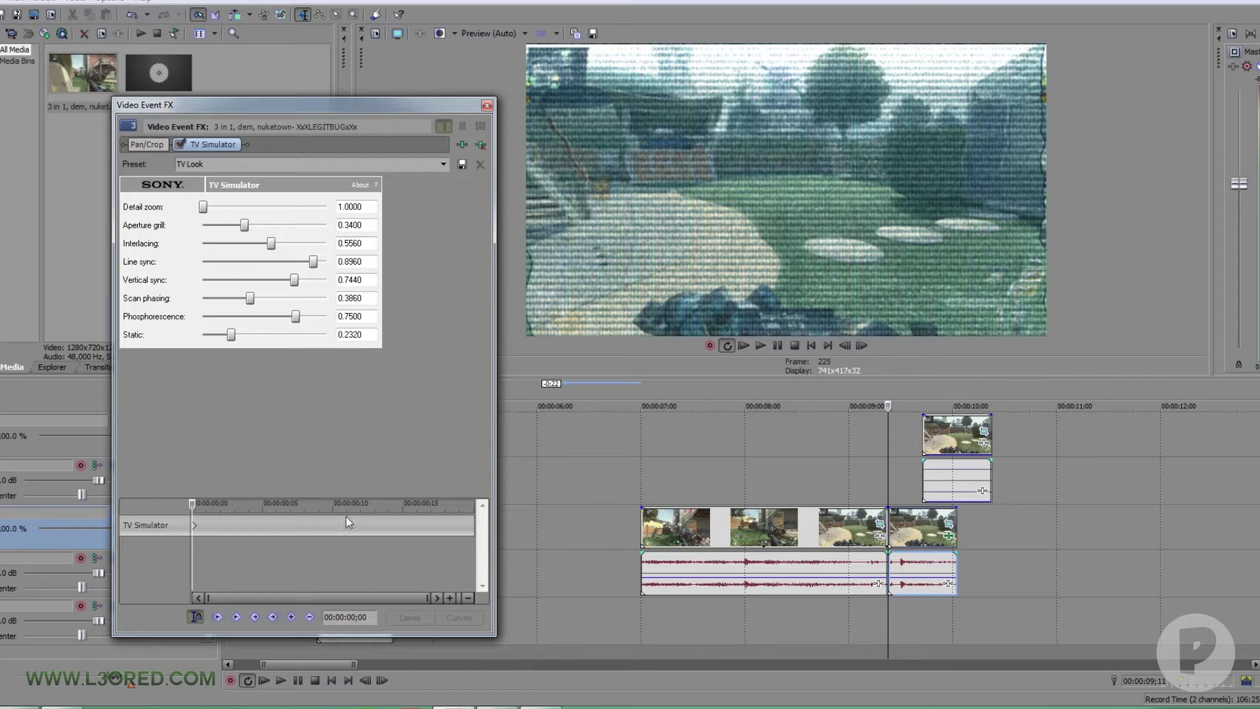
Keyframe Line sync progressively weaker a few frames in, reaching 0.5000 at frame 233.
{"action": "left_click", "coordinate": [862, 346]}
{"action": "left_click", "coordinate": [862, 345]}
{"action": "left_click", "coordinate": [862, 345]}
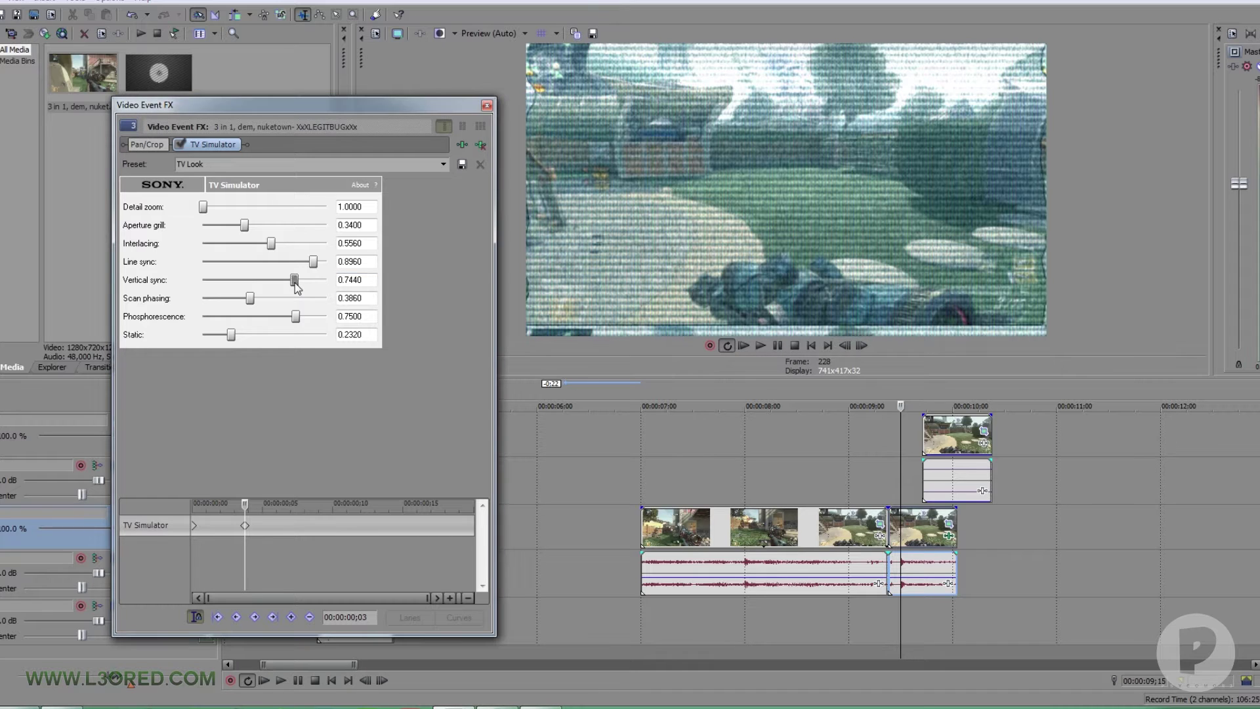
{"action": "left_click_drag", "start_coordinate": [314, 262], "coordinate": [293, 266]}
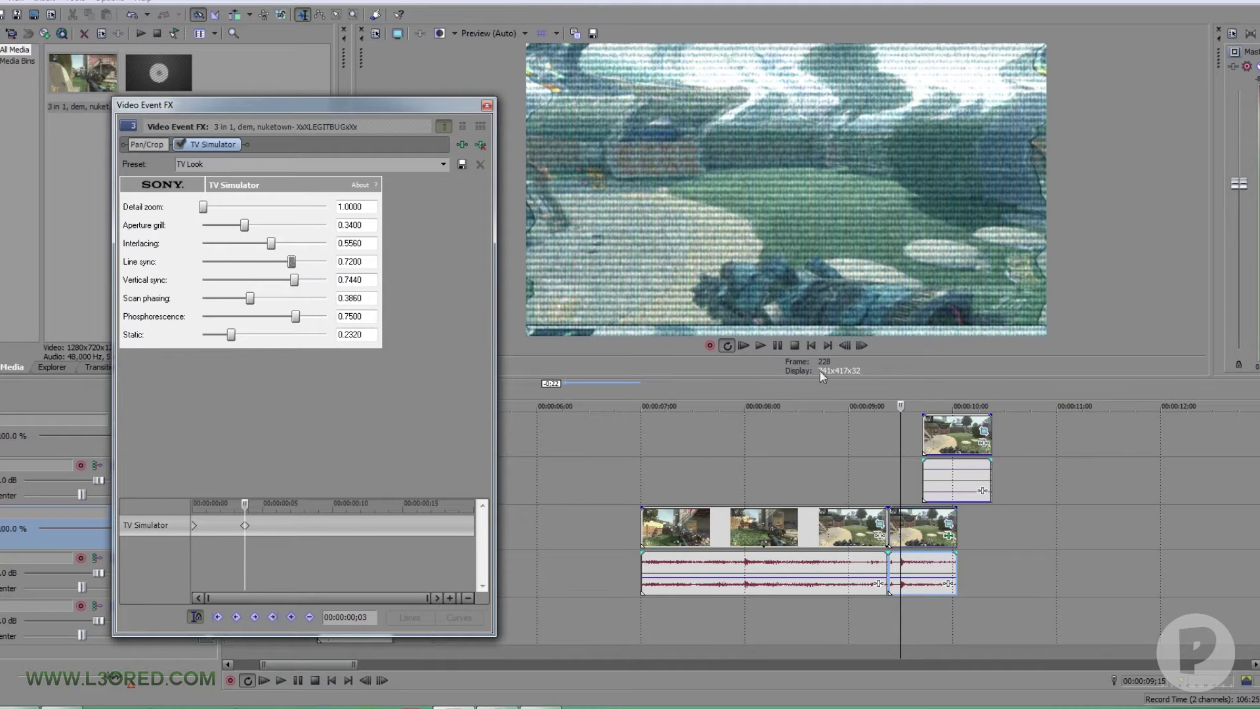
{"action": "left_click", "coordinate": [862, 345]}
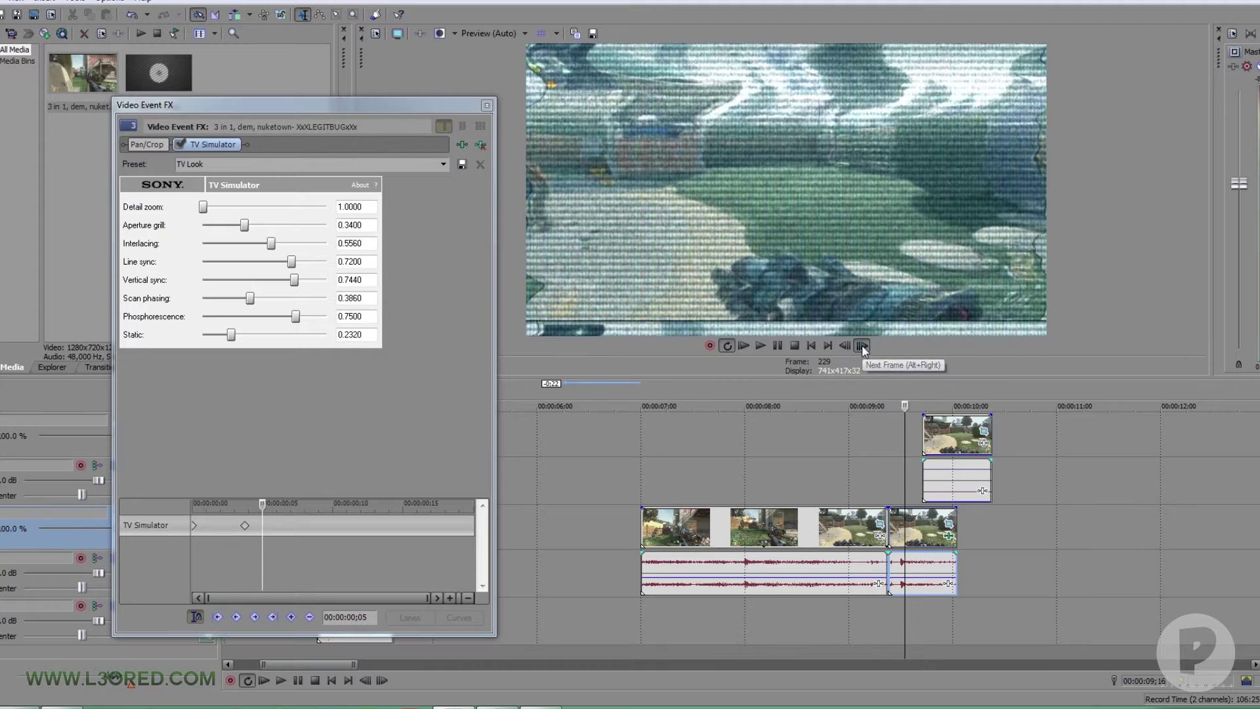
{"action": "left_click", "coordinate": [861, 345]}
{"action": "left_click", "coordinate": [861, 344]}
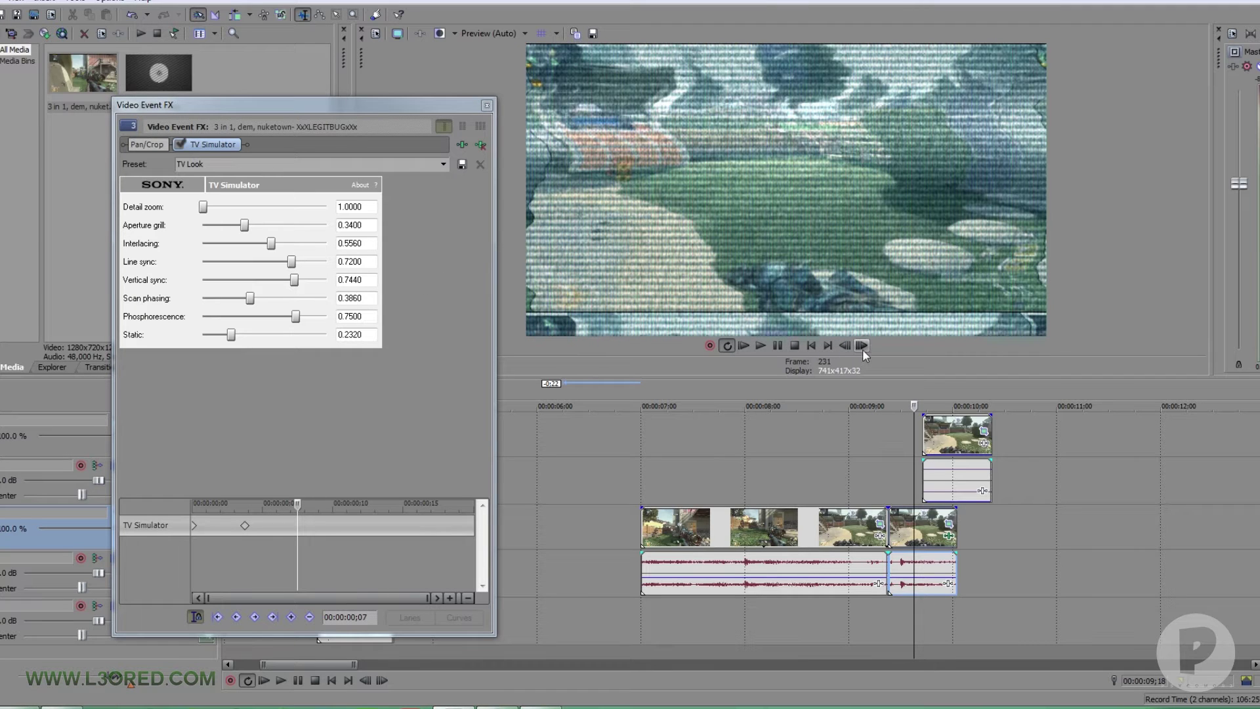
{"action": "left_click", "coordinate": [862, 345]}
{"action": "left_click", "coordinate": [862, 346]}
{"action": "left_click", "coordinate": [862, 345]}
{"action": "left_click_drag", "start_coordinate": [291, 261], "coordinate": [265, 263]}
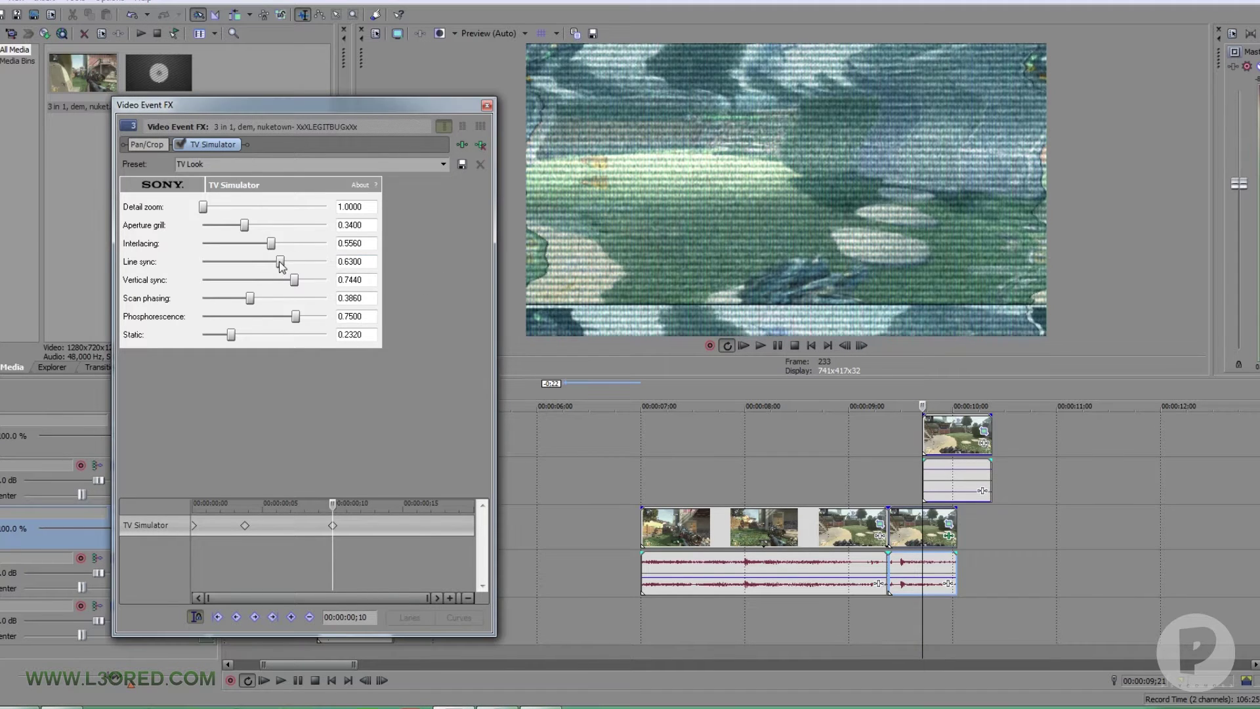
At the last frame set Line sync to 0.2540 and adjust Vertical sync, then tweak Vertical sync at the start.
{"action": "left_click", "coordinate": [862, 344]}
{"action": "left_click", "coordinate": [862, 344]}
{"action": "left_click", "coordinate": [862, 345]}
{"action": "left_click", "coordinate": [862, 345]}
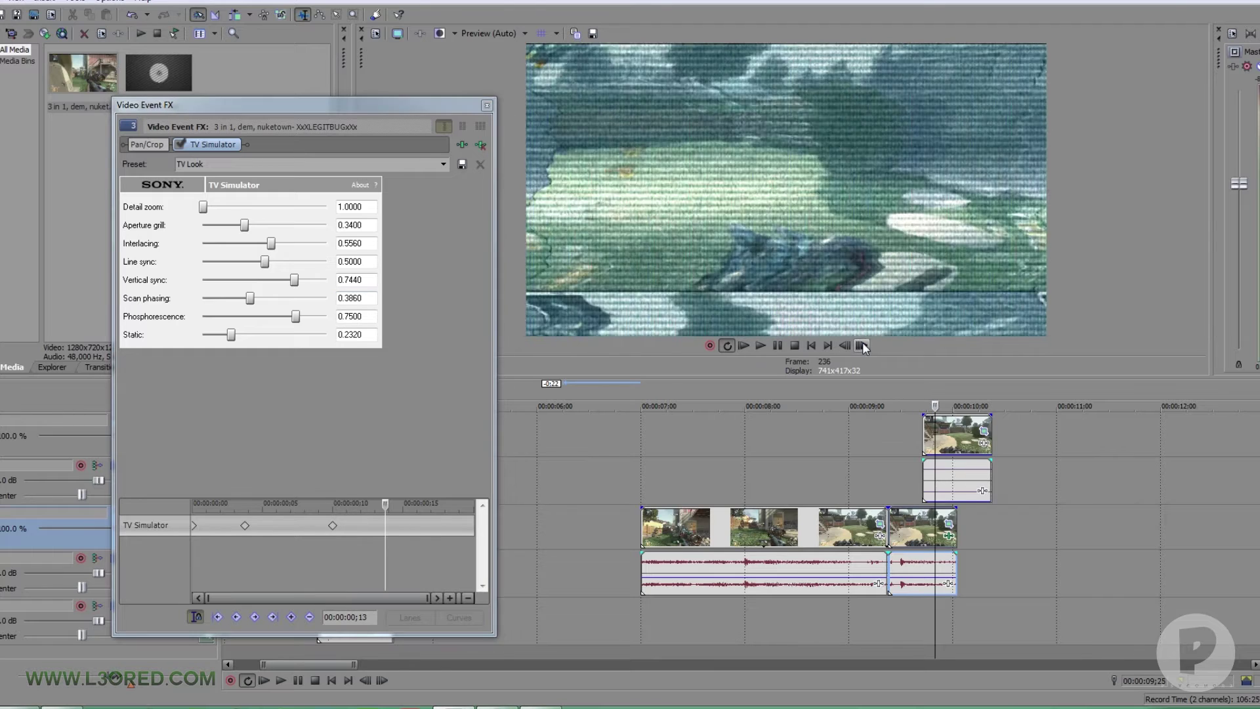
{"action": "left_click", "coordinate": [862, 344]}
{"action": "left_click", "coordinate": [862, 344]}
{"action": "left_click", "coordinate": [862, 344]}
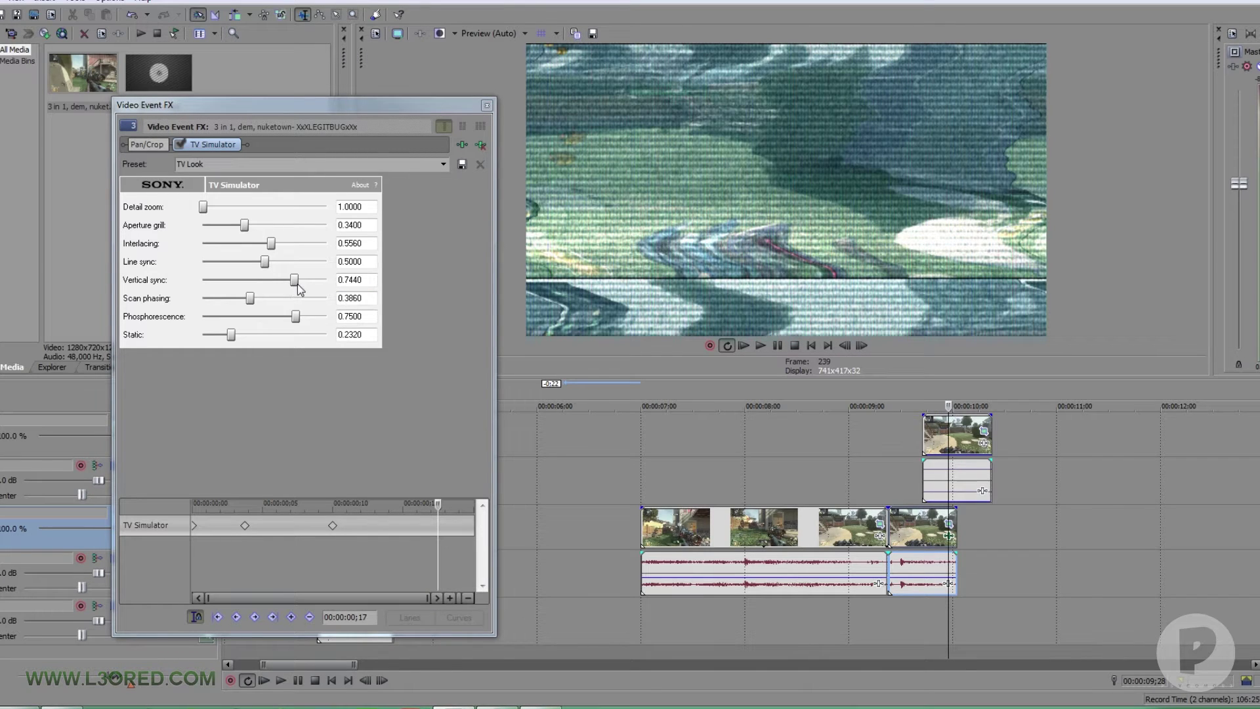
{"action": "mouse_move", "coordinate": [296, 283]}
{"action": "left_mouse_down"}
{"action": "mouse_move", "coordinate": [274, 289]}
{"action": "mouse_move", "coordinate": [298, 288]}
{"action": "left_mouse_up"}
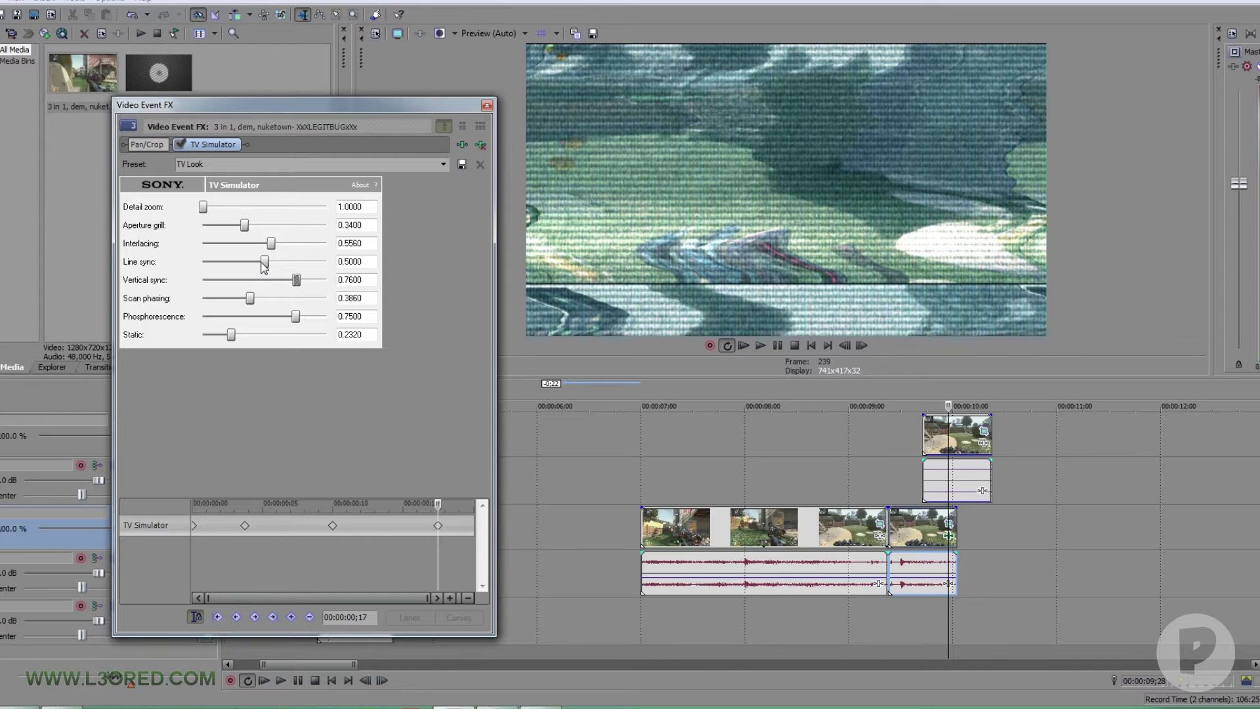
{"action": "left_click_drag", "start_coordinate": [264, 263], "coordinate": [236, 266]}
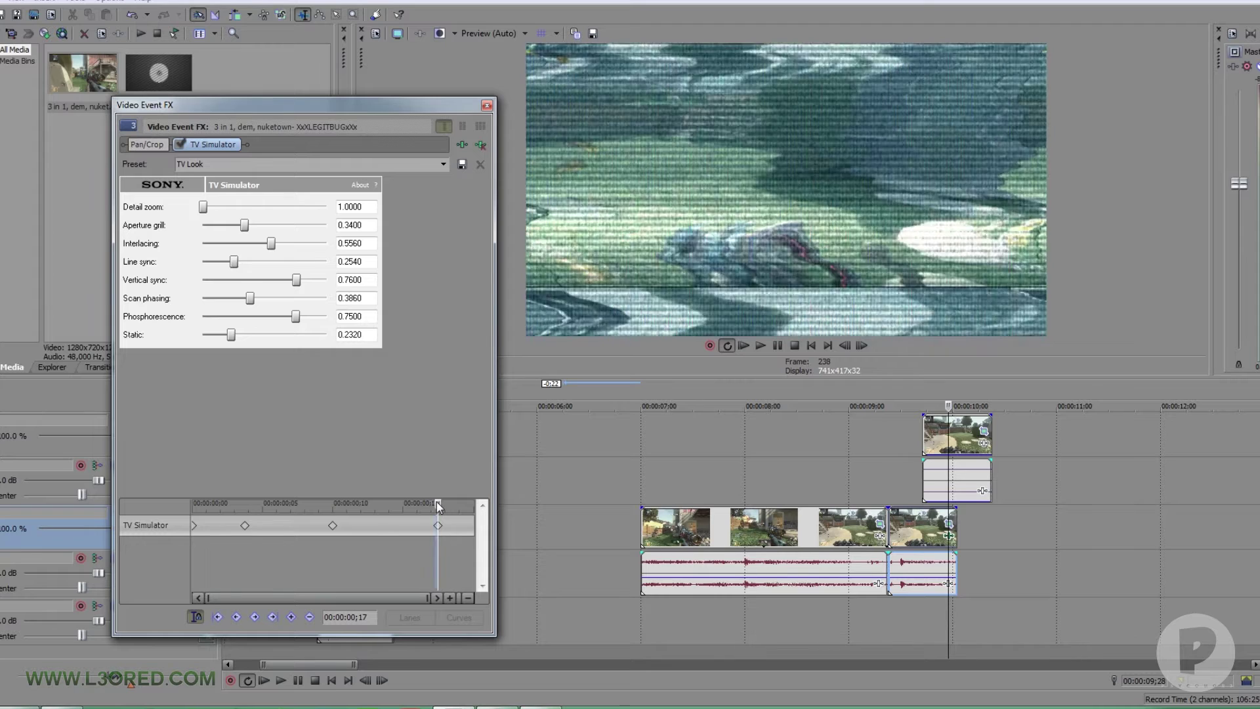
{"action": "left_click_drag", "start_coordinate": [436, 502], "coordinate": [144, 470]}
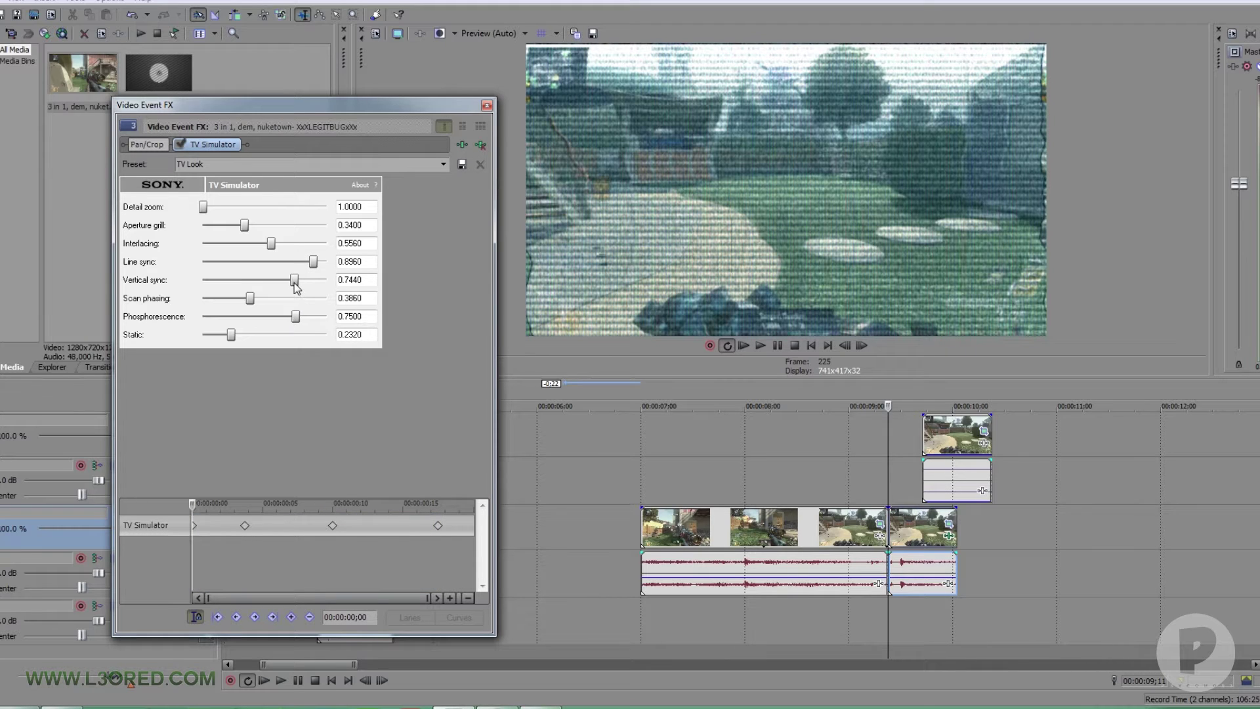
{"action": "left_click_drag", "start_coordinate": [294, 280], "coordinate": [292, 280]}
{"action": "left_click", "coordinate": [487, 105]}
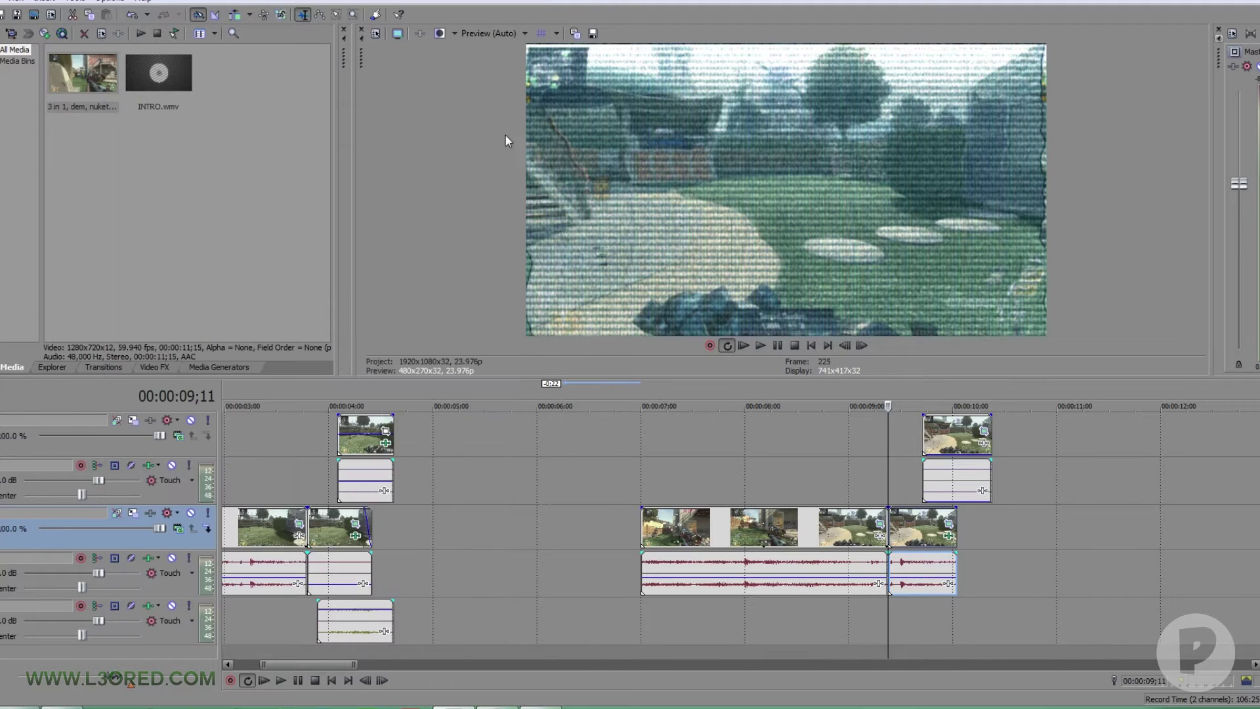
Put the playhead at 09;21 on the final gameplay clip and bring up its Pan/Crop.
{"action": "left_click", "coordinate": [923, 522]}
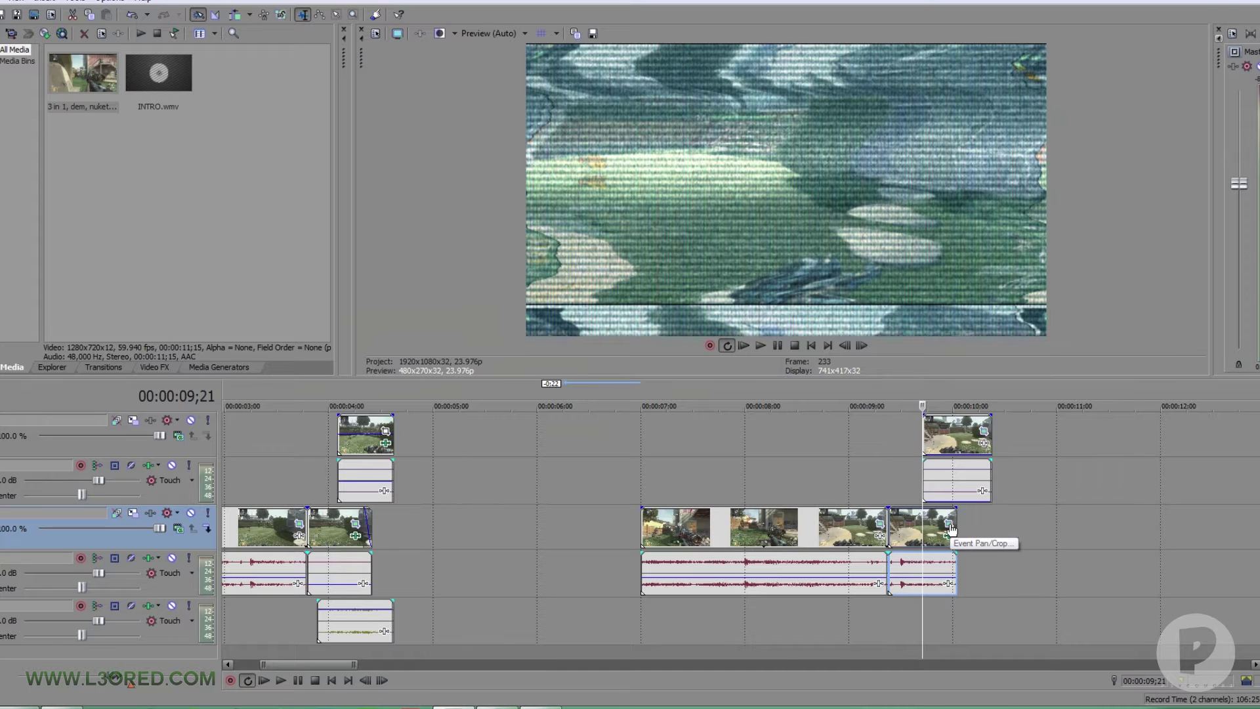
{"action": "left_click", "coordinate": [949, 525]}
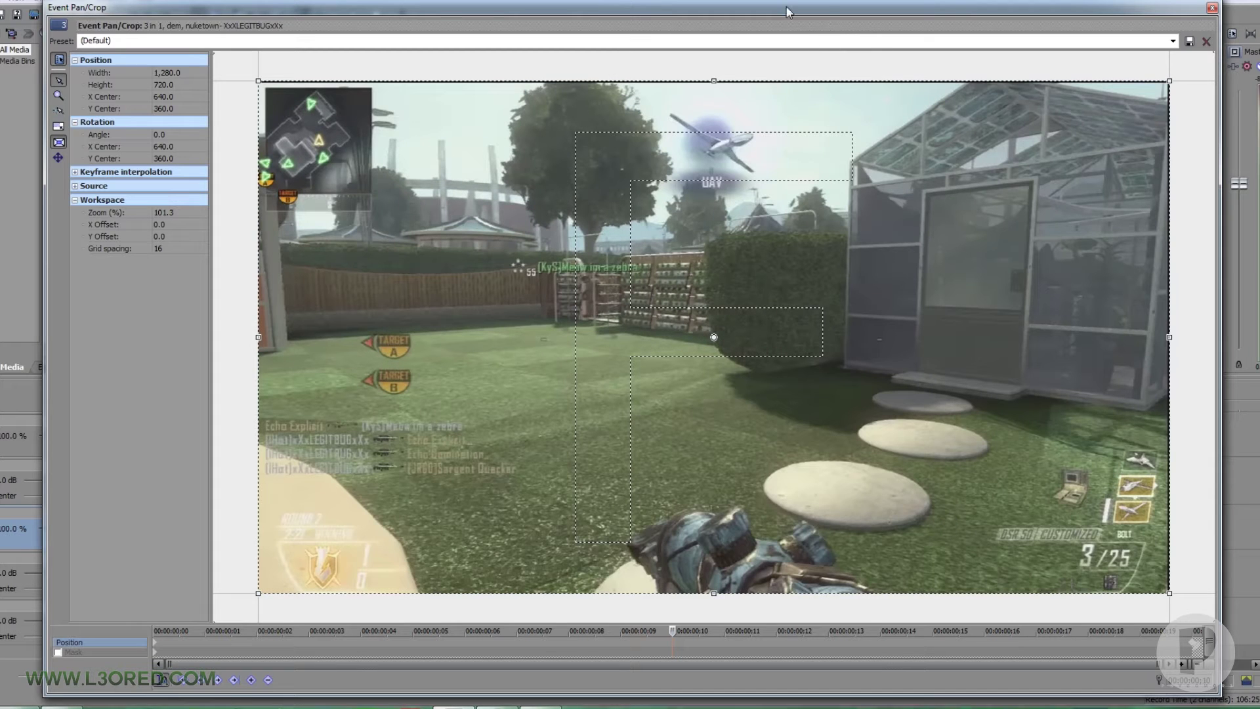
Close and reopen the final clip's Event Pan/Crop window, its position still at the default 1,280 × 720.
{"action": "left_click", "coordinate": [1213, 7]}
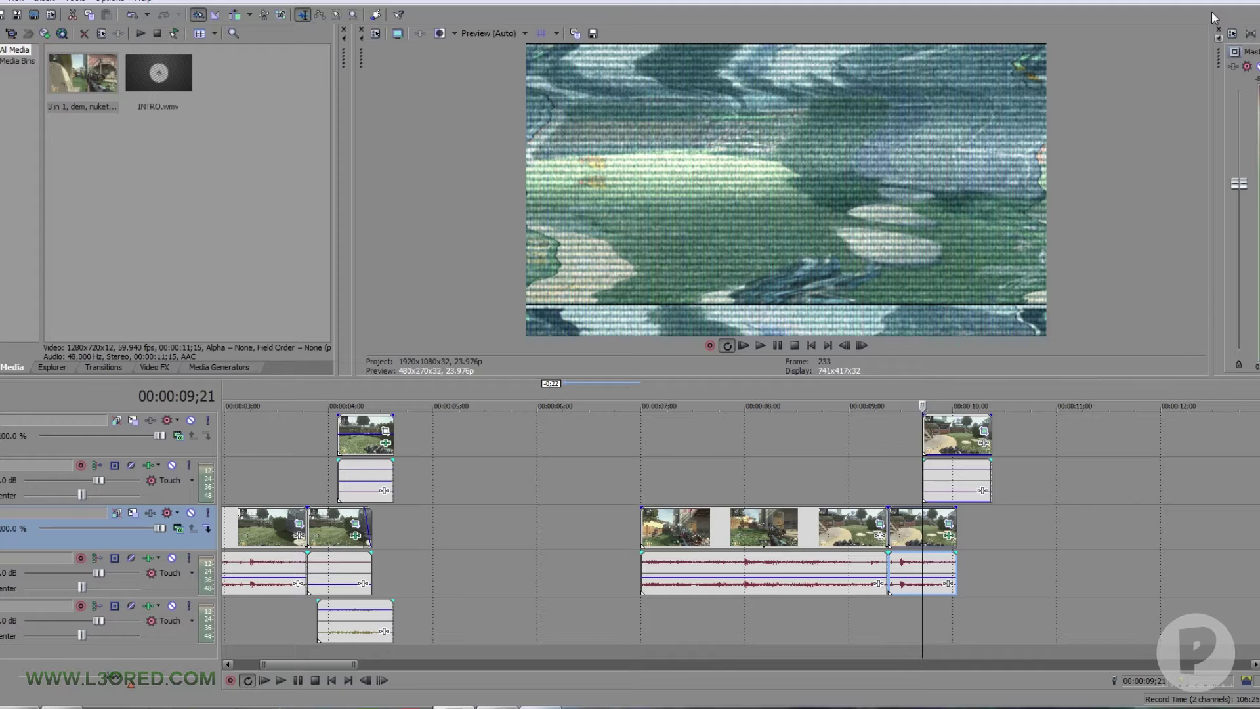
{"action": "left_click", "coordinate": [949, 526]}
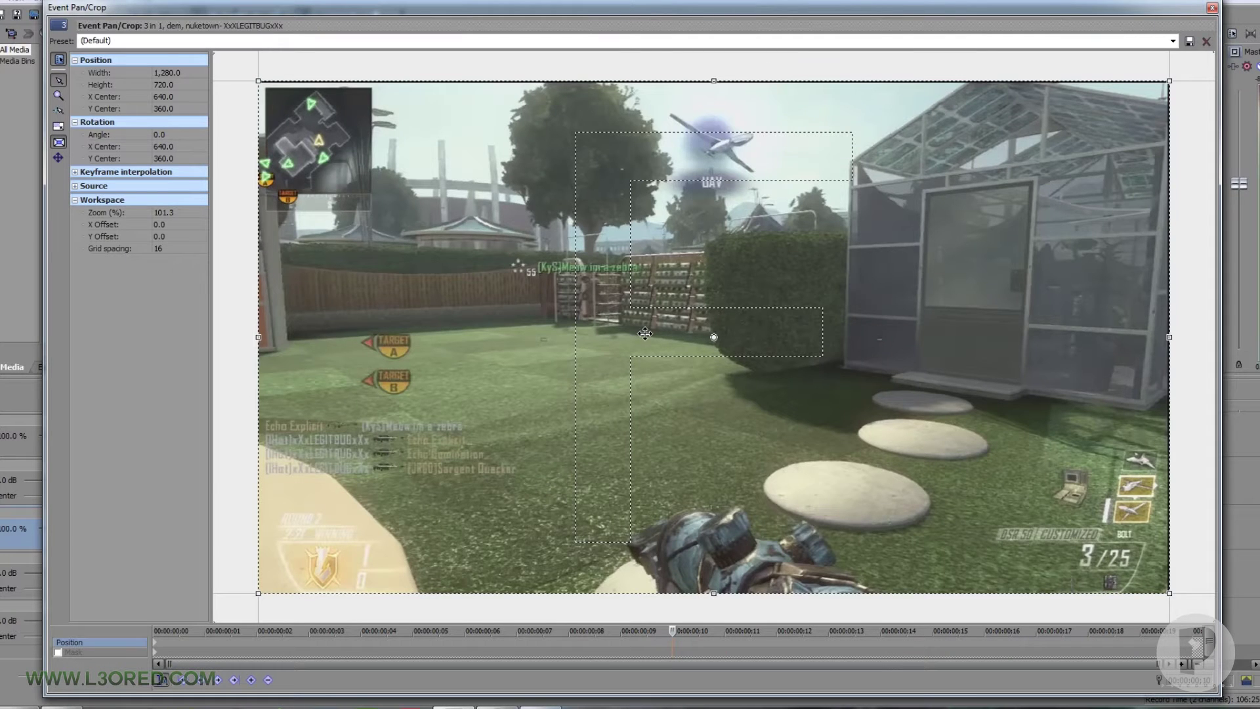
{"action": "scroll", "coordinate": [615, 355], "scroll_direction": "down", "scroll_amount": 3}
{"action": "scroll", "coordinate": [657, 358], "scroll_direction": "up", "scroll_amount": 3}
{"action": "scroll", "coordinate": [709, 357], "scroll_direction": "down", "scroll_amount": 1}
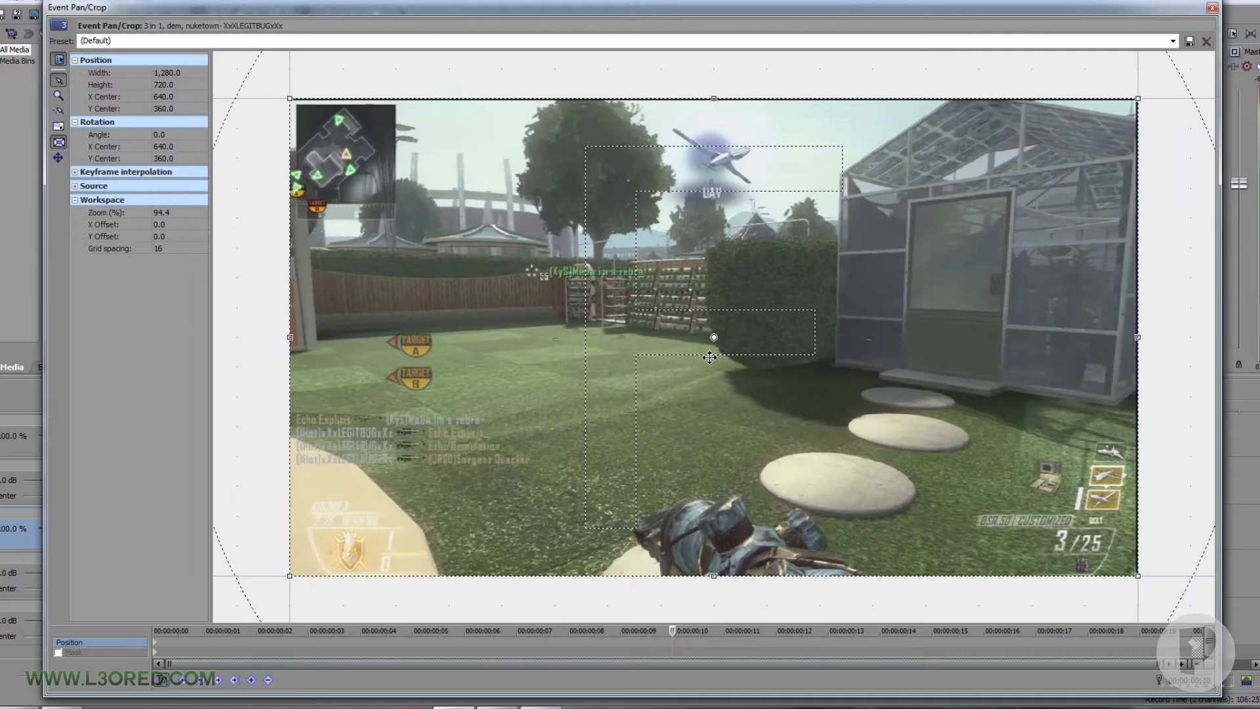
{"action": "scroll", "coordinate": [710, 357], "scroll_direction": "down", "scroll_amount": 2}
{"action": "scroll", "coordinate": [709, 360], "scroll_direction": "up", "scroll_amount": 1}
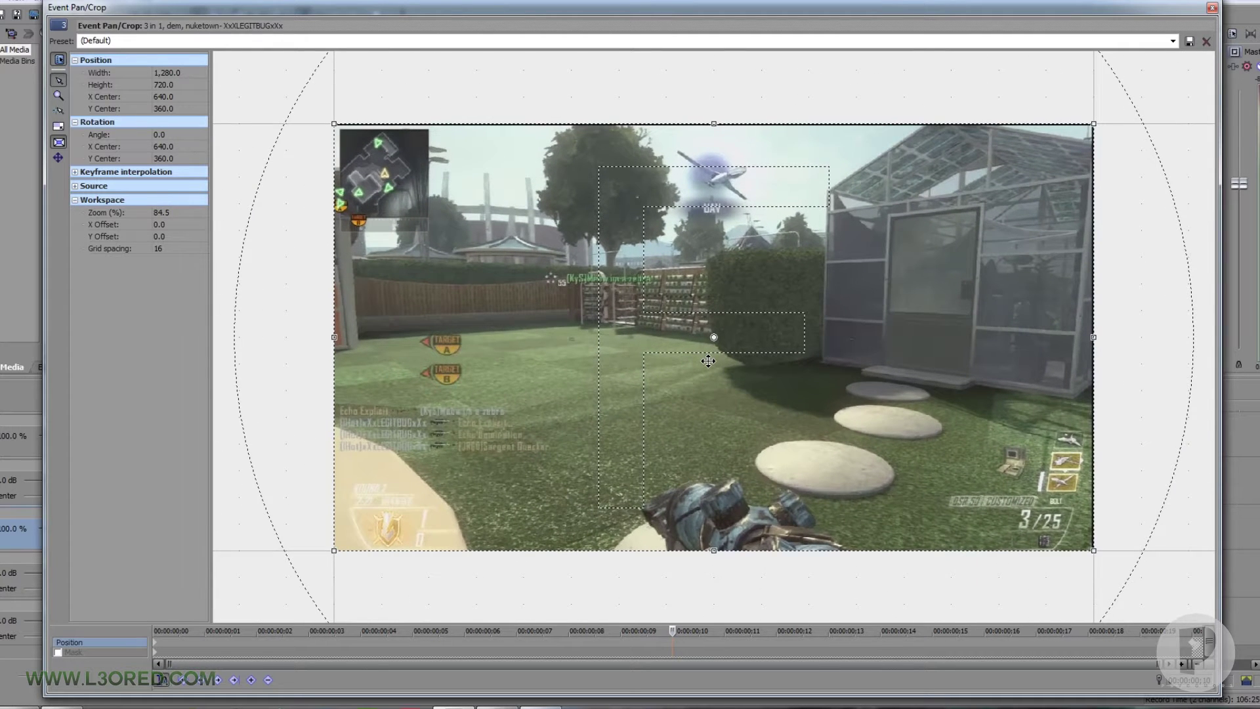
{"action": "scroll", "coordinate": [709, 360], "scroll_direction": "up", "scroll_amount": 1}
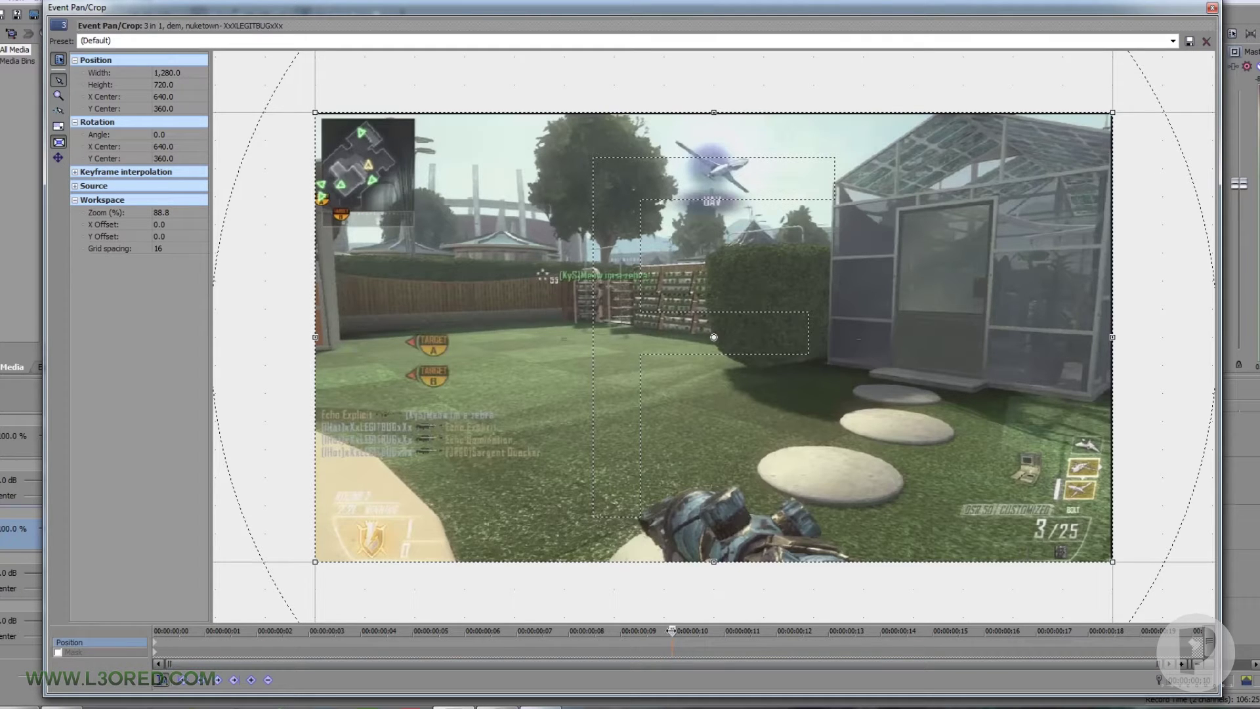
{"action": "left_click", "coordinate": [1213, 7]}
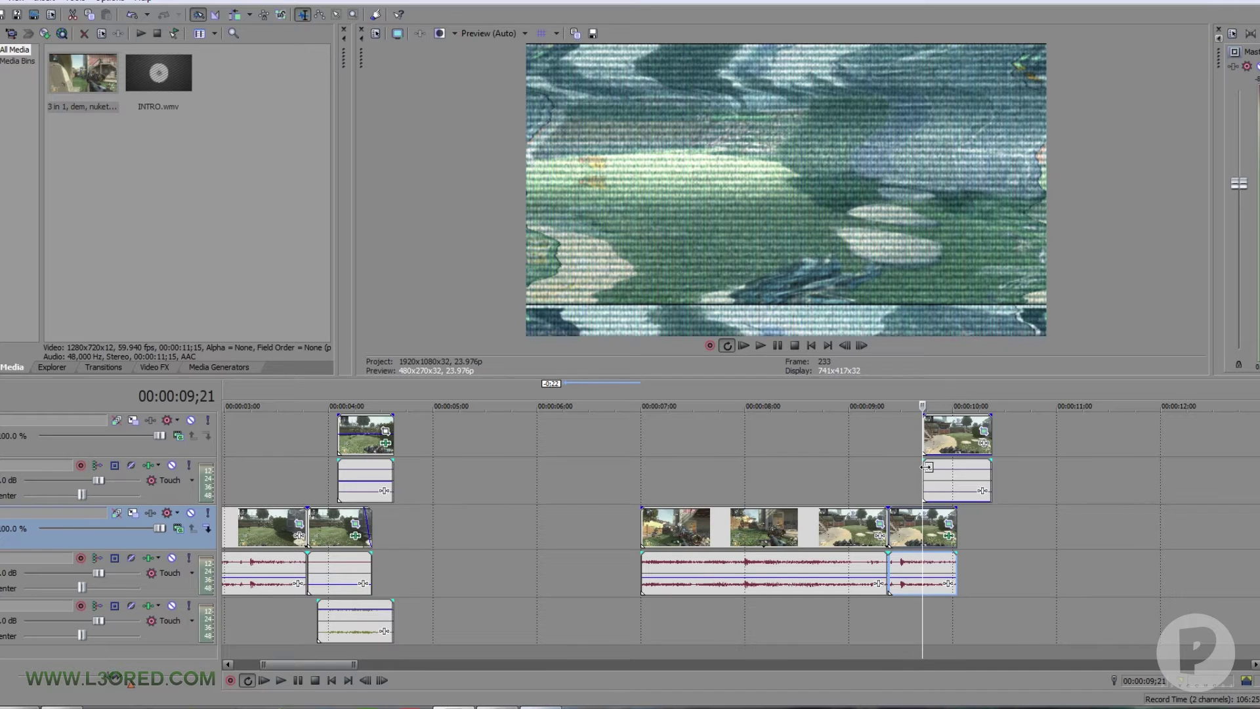
{"action": "left_click", "coordinate": [949, 523]}
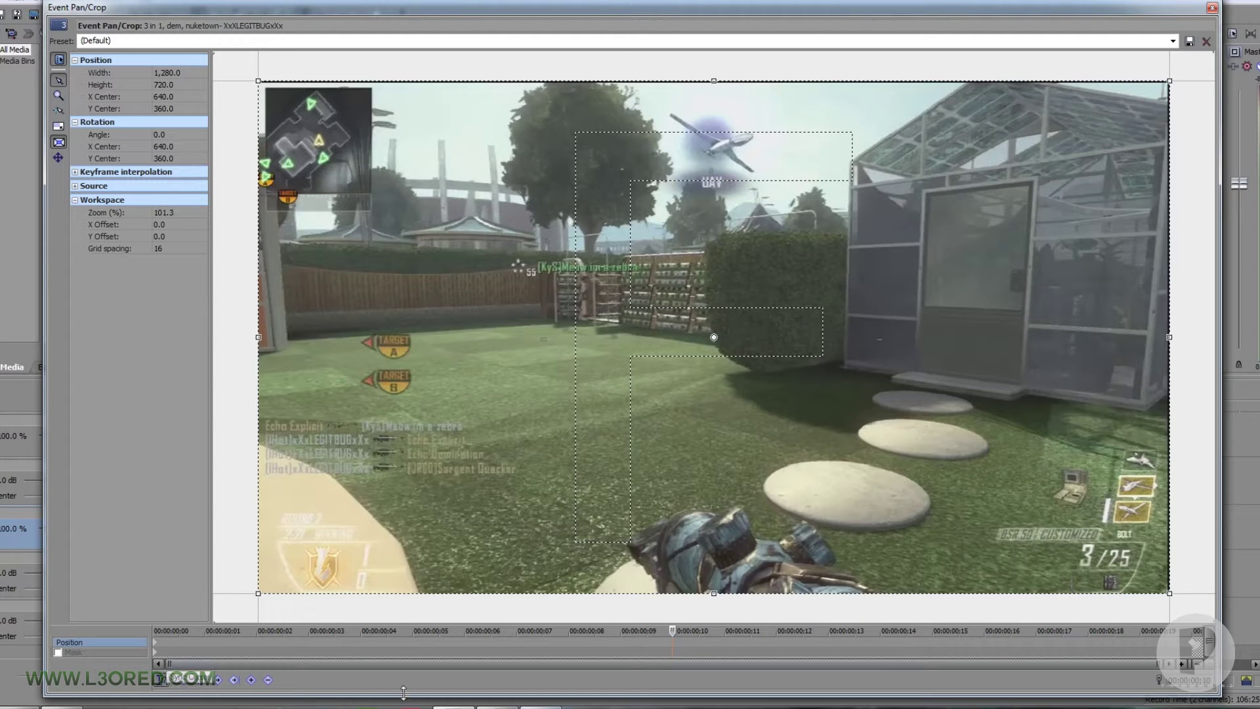
Keyframe the crop at the current frame, then a few frames later squash its height to 143.6.
{"action": "left_click", "coordinate": [251, 679]}
{"action": "left_click_drag", "start_coordinate": [673, 630], "coordinate": [898, 640]}
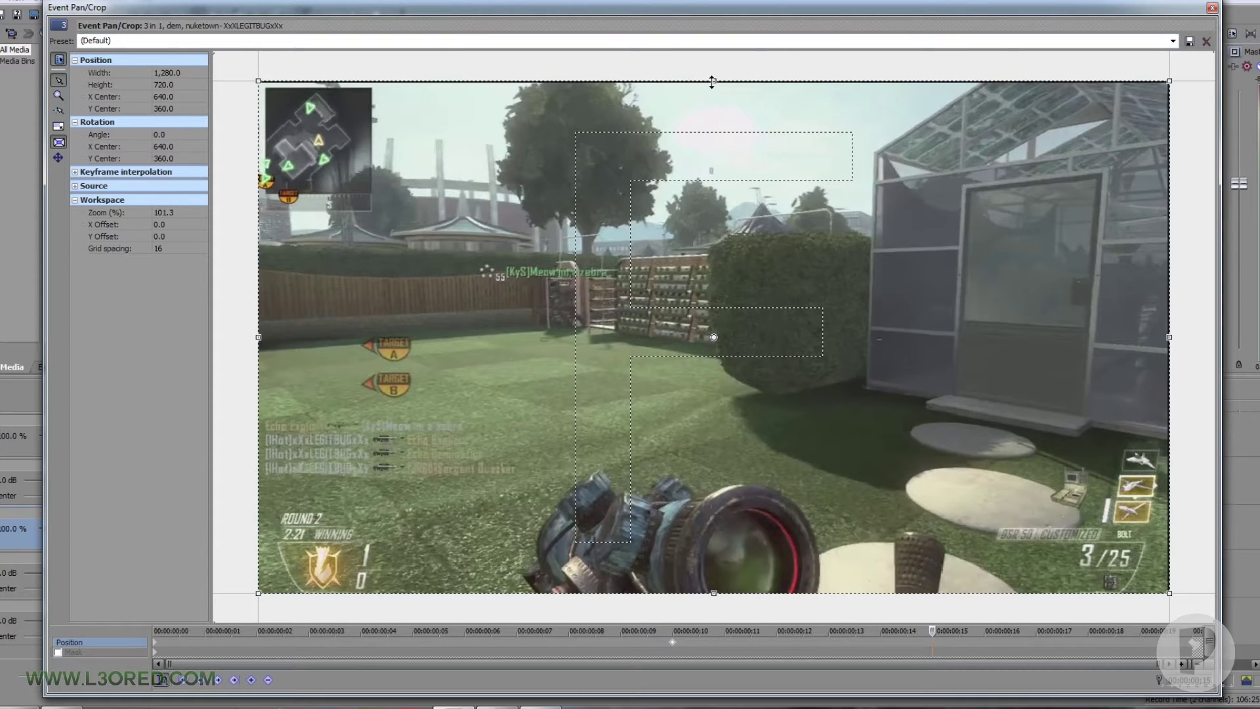
{"action": "left_click_drag", "start_coordinate": [714, 81], "coordinate": [721, 332]}
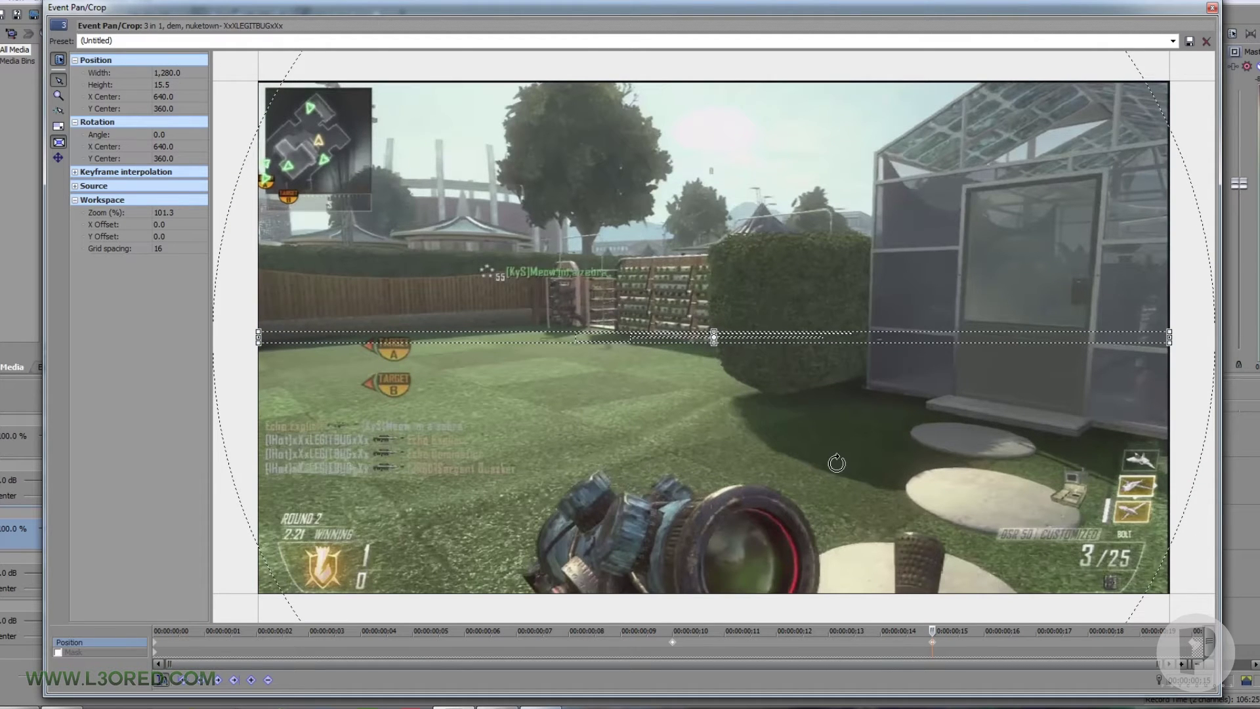
{"action": "left_click", "coordinate": [1212, 8]}
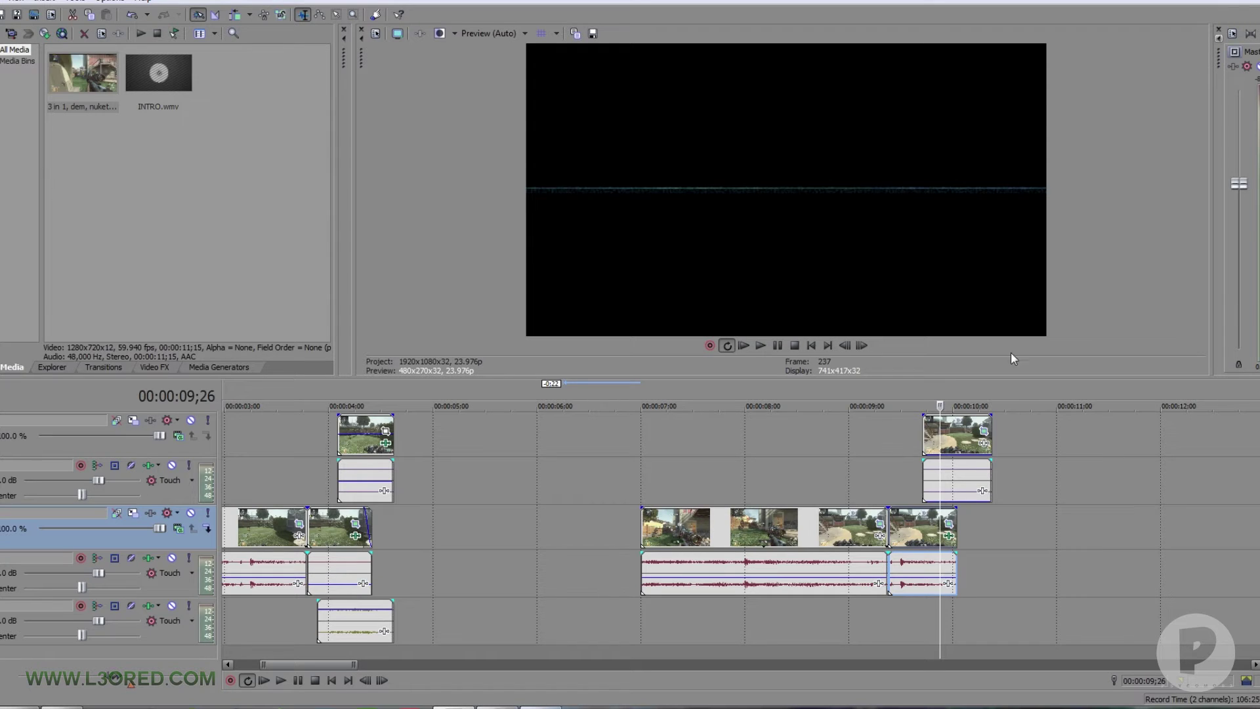
{"action": "left_click", "coordinate": [950, 528]}
At the clip's end, collapse the crop to a thin band and begin stretching it rightward.
{"action": "left_click_drag", "start_coordinate": [985, 632], "coordinate": [1187, 632]}
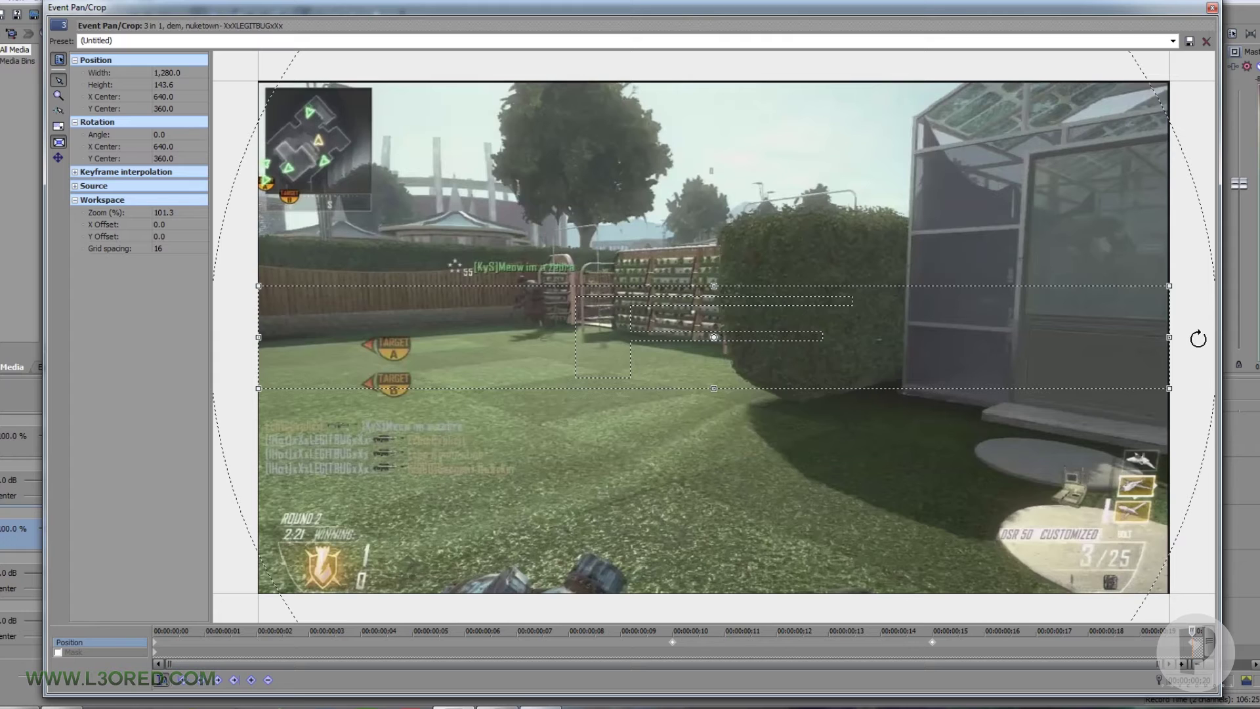
{"action": "left_click", "coordinate": [1196, 650]}
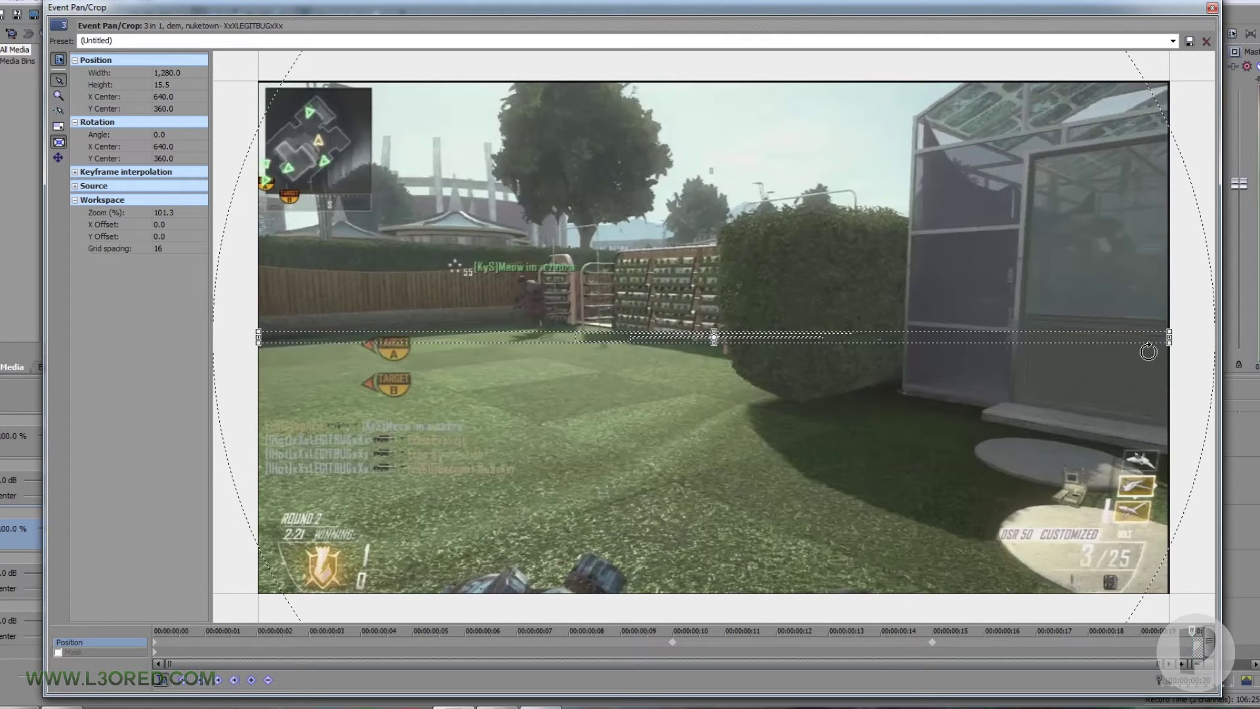
{"action": "scroll", "coordinate": [997, 394], "scroll_direction": "down", "scroll_amount": 5}
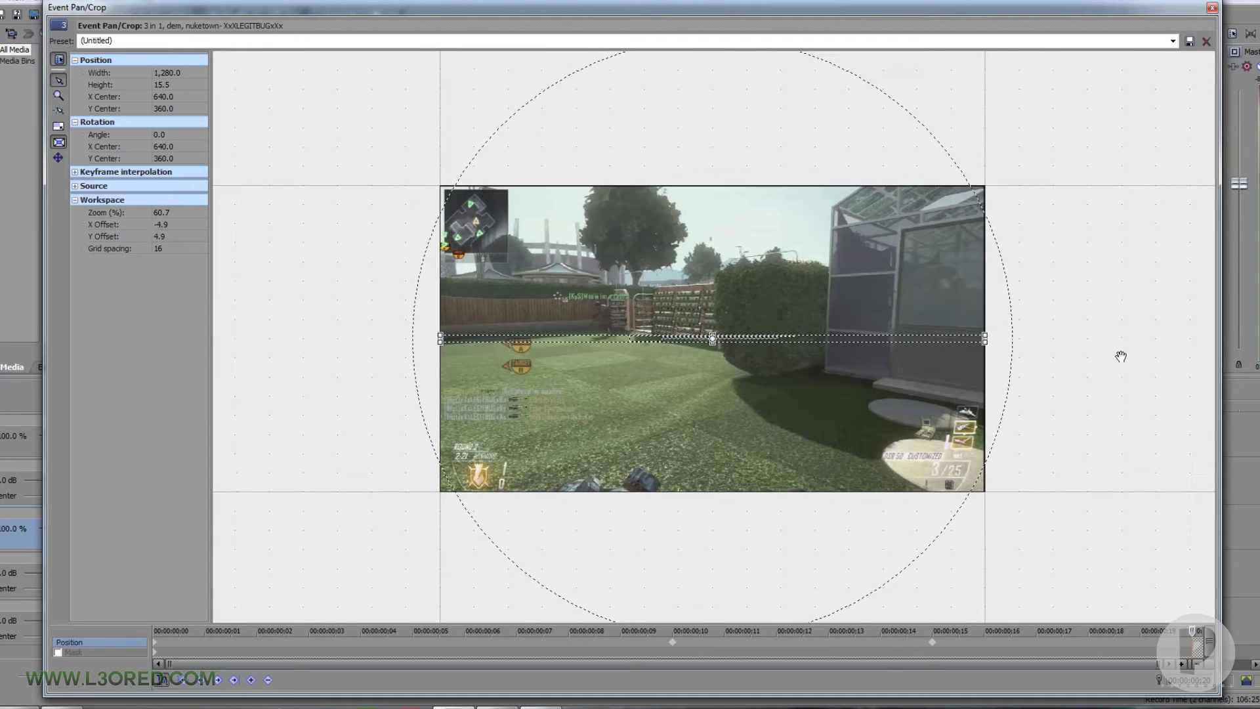
{"action": "left_click_drag", "start_coordinate": [1121, 357], "coordinate": [740, 361]}
{"action": "scroll", "coordinate": [740, 360], "scroll_direction": "up", "scroll_amount": 8}
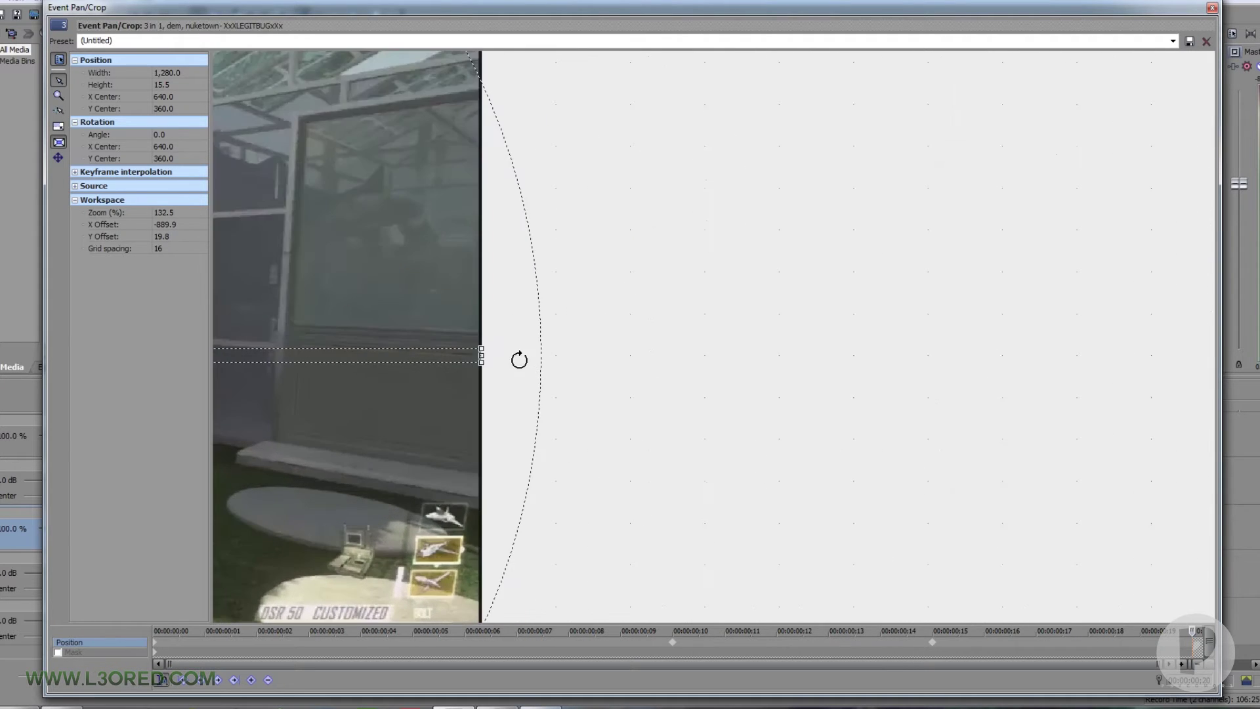
{"action": "scroll", "coordinate": [520, 360], "scroll_direction": "down", "scroll_amount": 5}
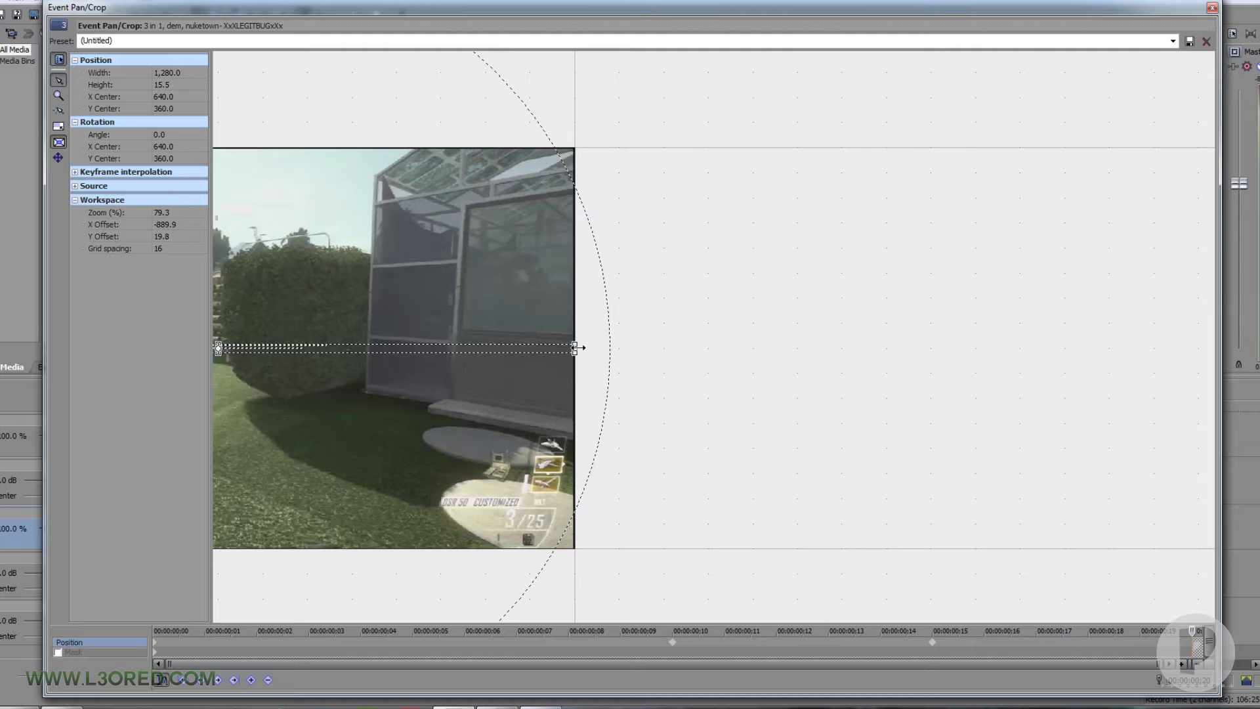
{"action": "left_click_drag", "start_coordinate": [580, 349], "coordinate": [1165, 349]}
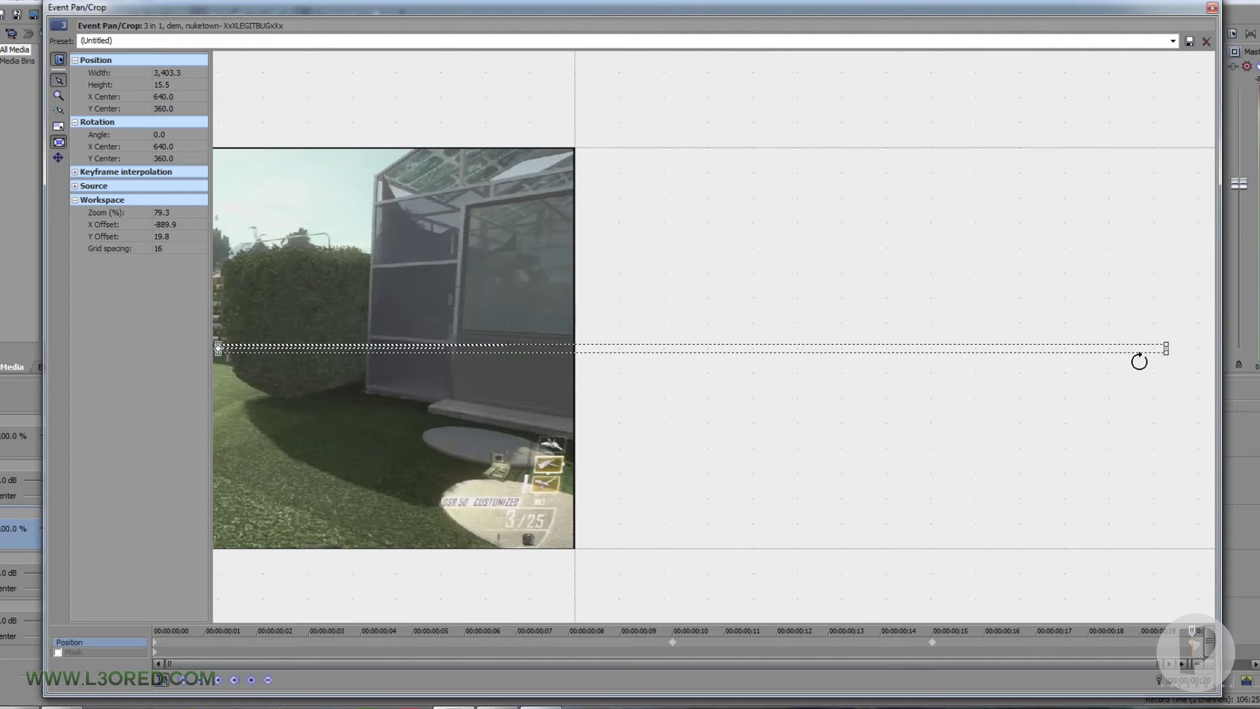
Widen the thin crop band to 10,240 width, recentre the frame, and close Pan/Crop.
{"action": "scroll", "coordinate": [1033, 390], "scroll_direction": "down", "scroll_amount": 5}
{"action": "scroll", "coordinate": [1070, 389], "scroll_direction": "down", "scroll_amount": 2}
{"action": "left_click_drag", "start_coordinate": [1111, 388], "coordinate": [560, 396]}
{"action": "scroll", "coordinate": [336, 392], "scroll_direction": "up", "scroll_amount": 5}
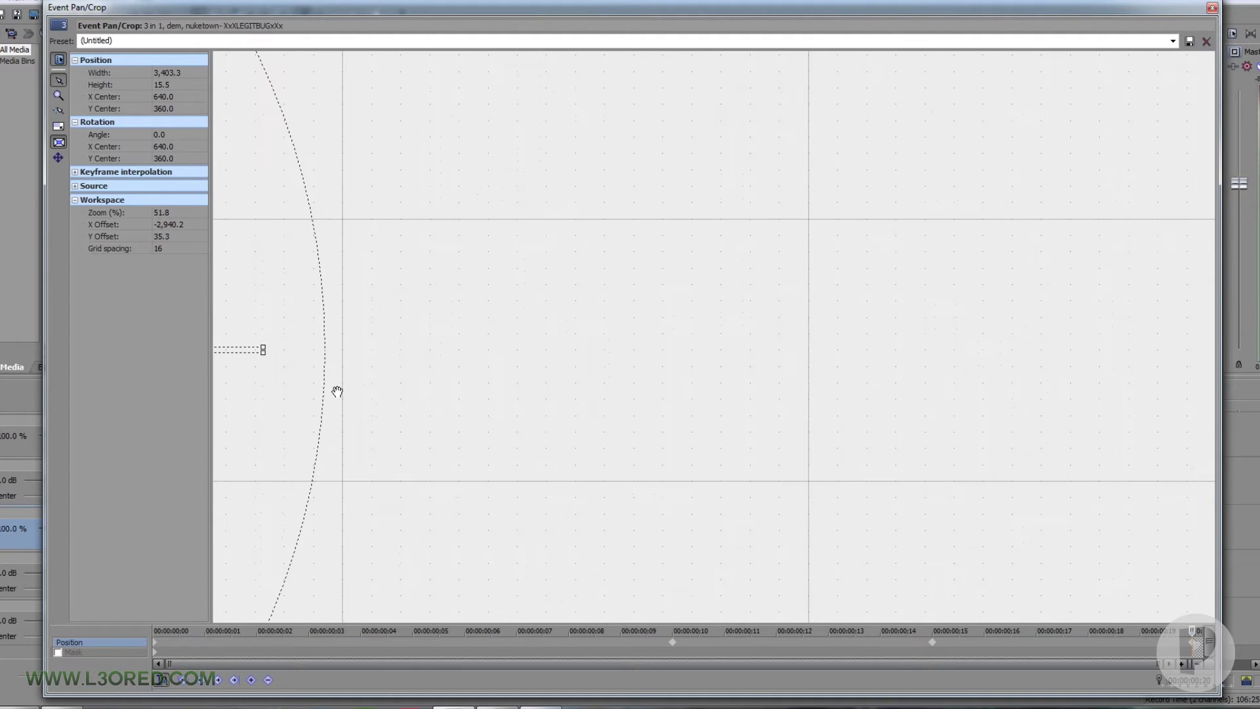
{"action": "scroll", "coordinate": [337, 392], "scroll_direction": "up", "scroll_amount": 2}
{"action": "left_click_drag", "start_coordinate": [337, 392], "coordinate": [478, 413]}
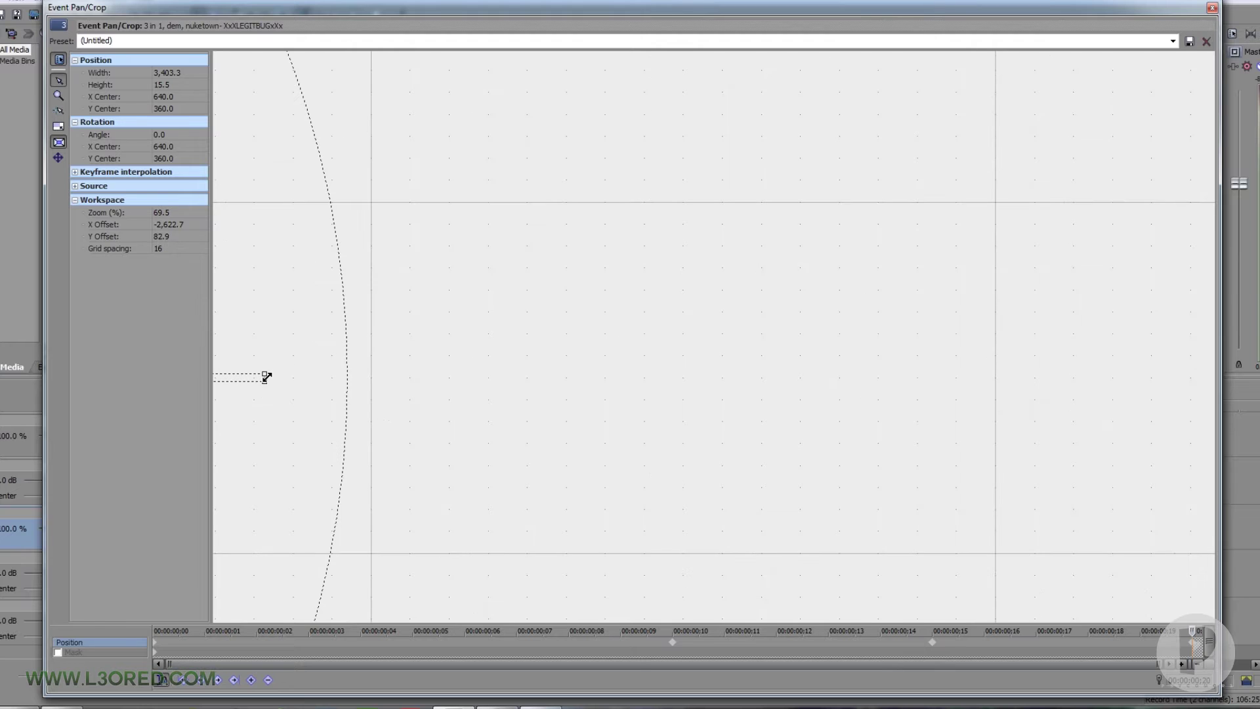
{"action": "left_click_drag", "start_coordinate": [270, 377], "coordinate": [592, 415]}
{"action": "scroll", "coordinate": [1165, 416], "scroll_direction": "down", "scroll_amount": 5}
{"action": "scroll", "coordinate": [591, 415], "scroll_direction": "up", "scroll_amount": 3}
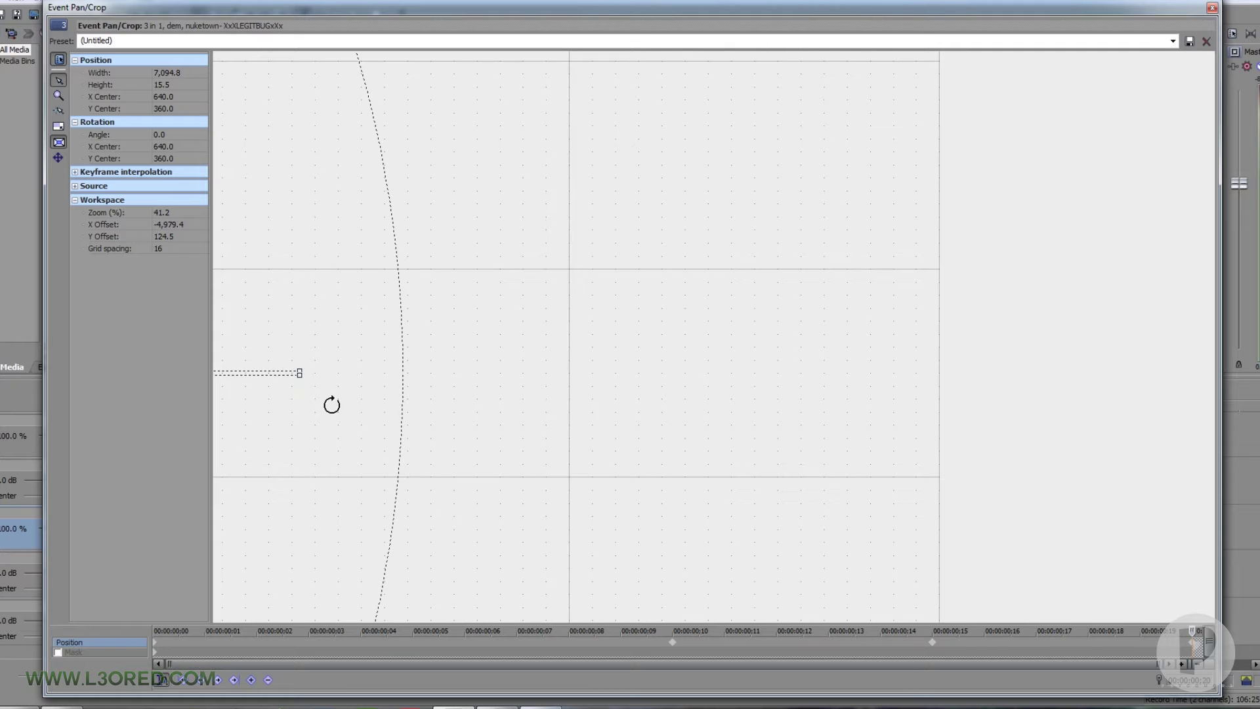
{"action": "scroll", "coordinate": [467, 416], "scroll_direction": "up", "scroll_amount": 2}
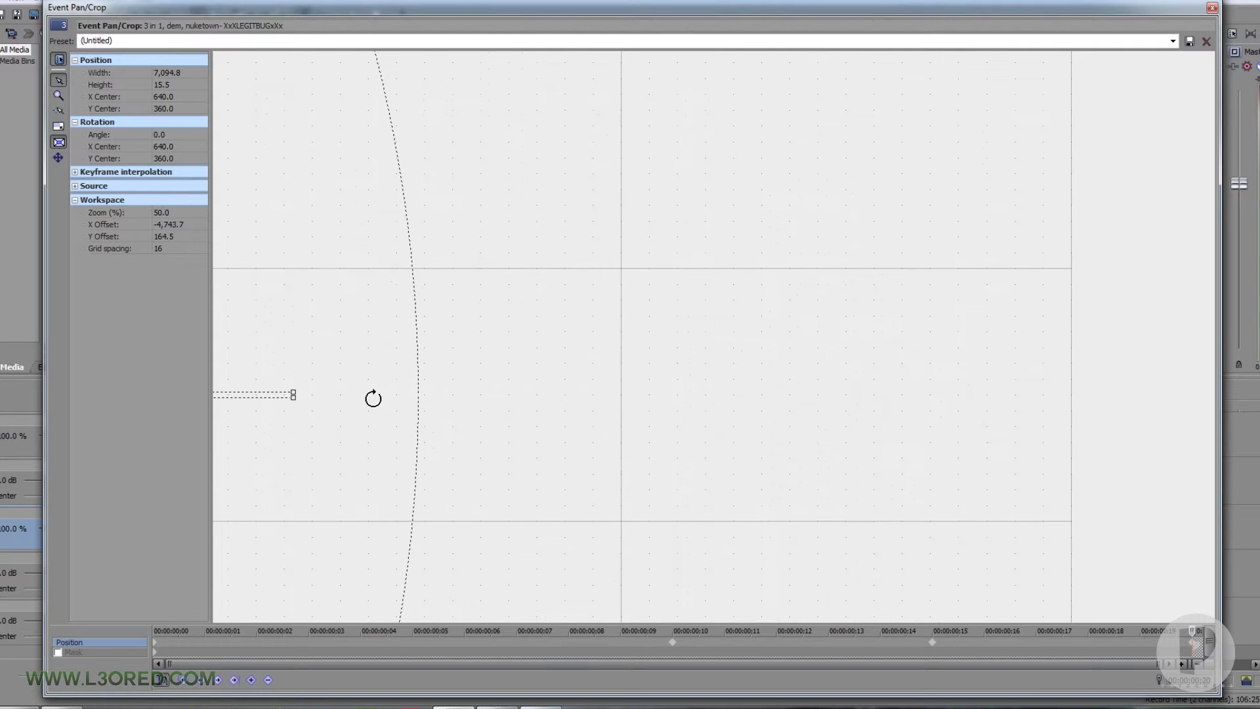
{"action": "scroll", "coordinate": [499, 408], "scroll_direction": "up", "scroll_amount": 1}
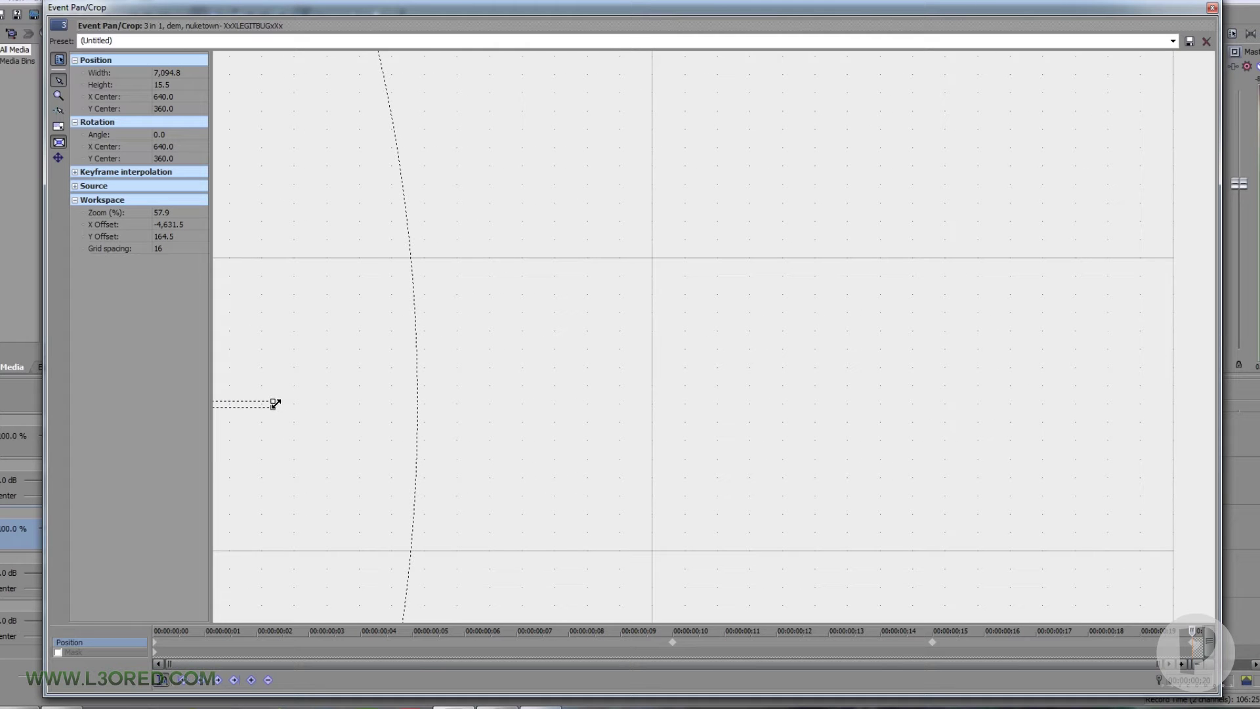
{"action": "left_click_drag", "start_coordinate": [277, 403], "coordinate": [1141, 419]}
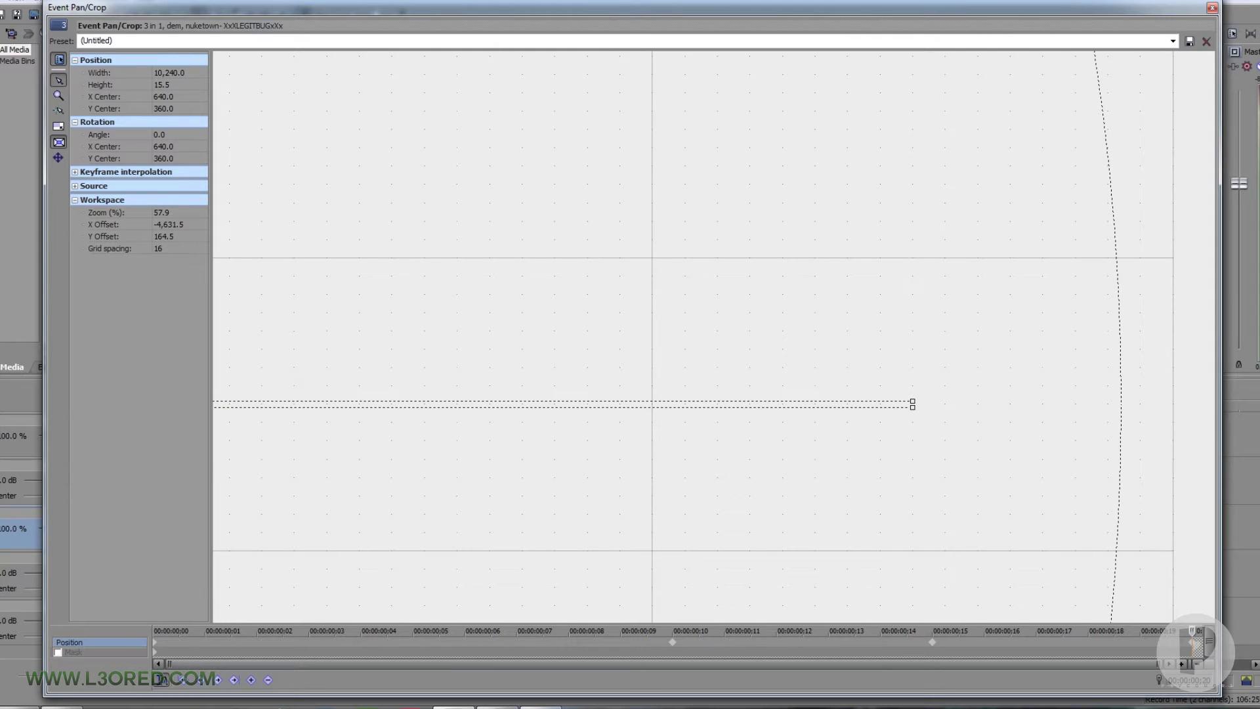
{"action": "scroll", "coordinate": [824, 343], "scroll_direction": "down", "scroll_amount": 10}
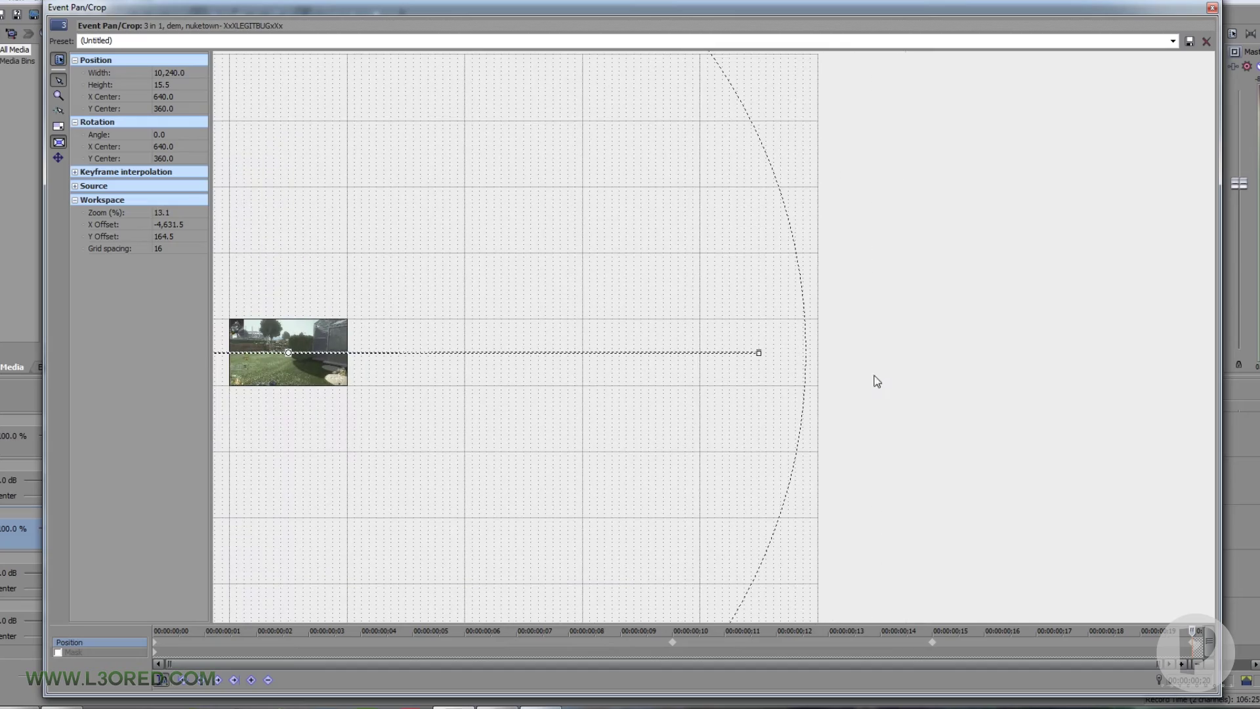
{"action": "left_click_drag", "start_coordinate": [796, 512], "coordinate": [1159, 470]}
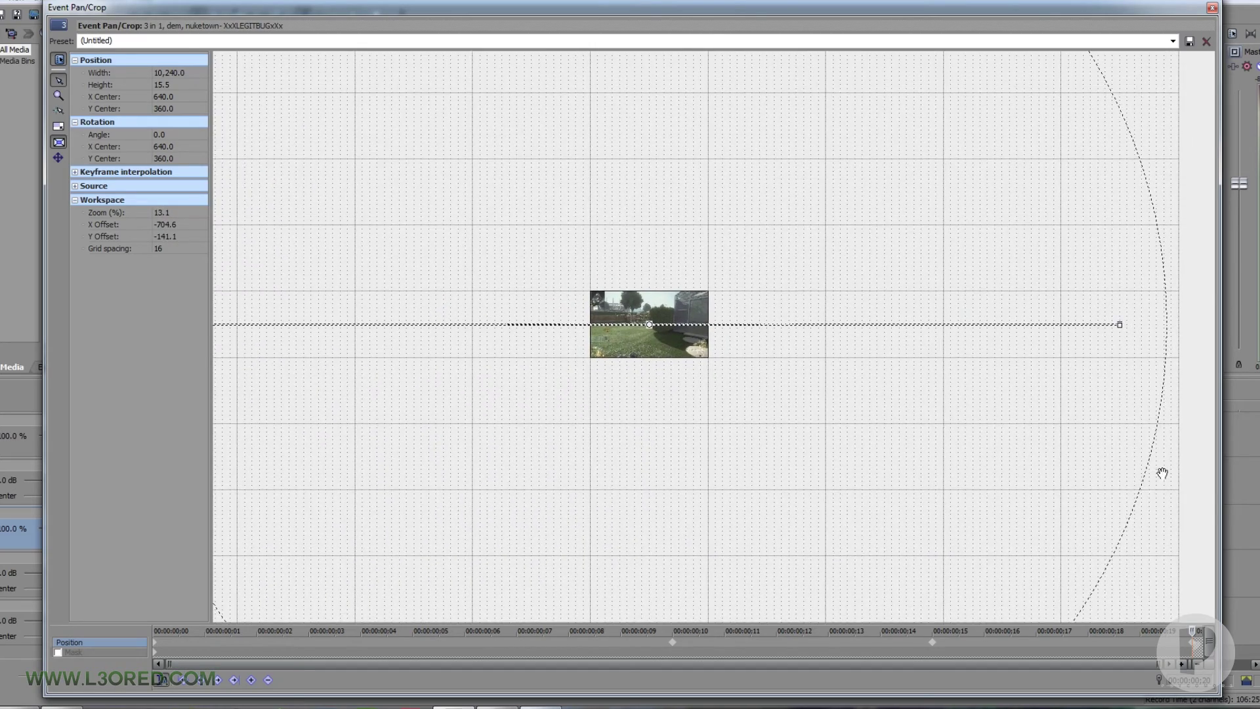
{"action": "scroll", "coordinate": [495, 347], "scroll_direction": "up", "scroll_amount": 2}
{"action": "scroll", "coordinate": [496, 347], "scroll_direction": "up", "scroll_amount": 5}
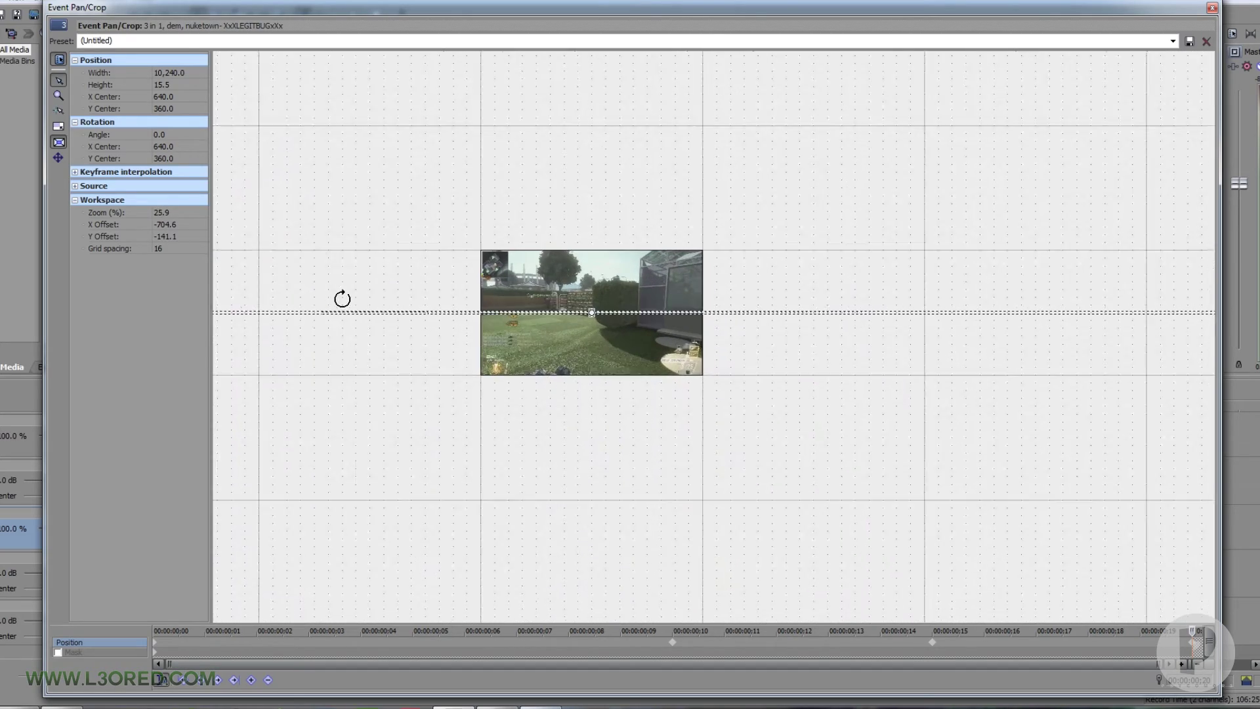
{"action": "left_click", "coordinate": [1212, 9]}
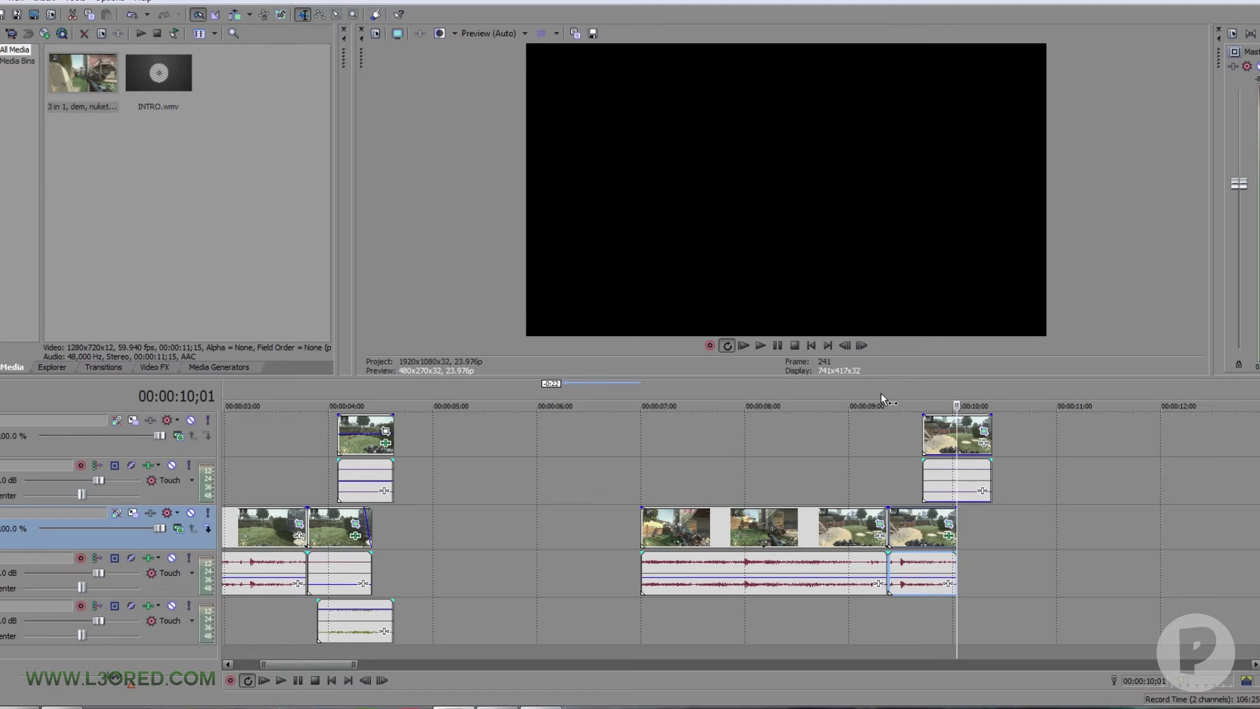
Step frame by frame through the collapse to check the effect.
{"action": "left_click", "coordinate": [862, 346]}
{"action": "left_click", "coordinate": [862, 346]}
{"action": "left_click", "coordinate": [862, 345]}
{"action": "left_click", "coordinate": [862, 346]}
{"action": "left_click", "coordinate": [862, 346]}
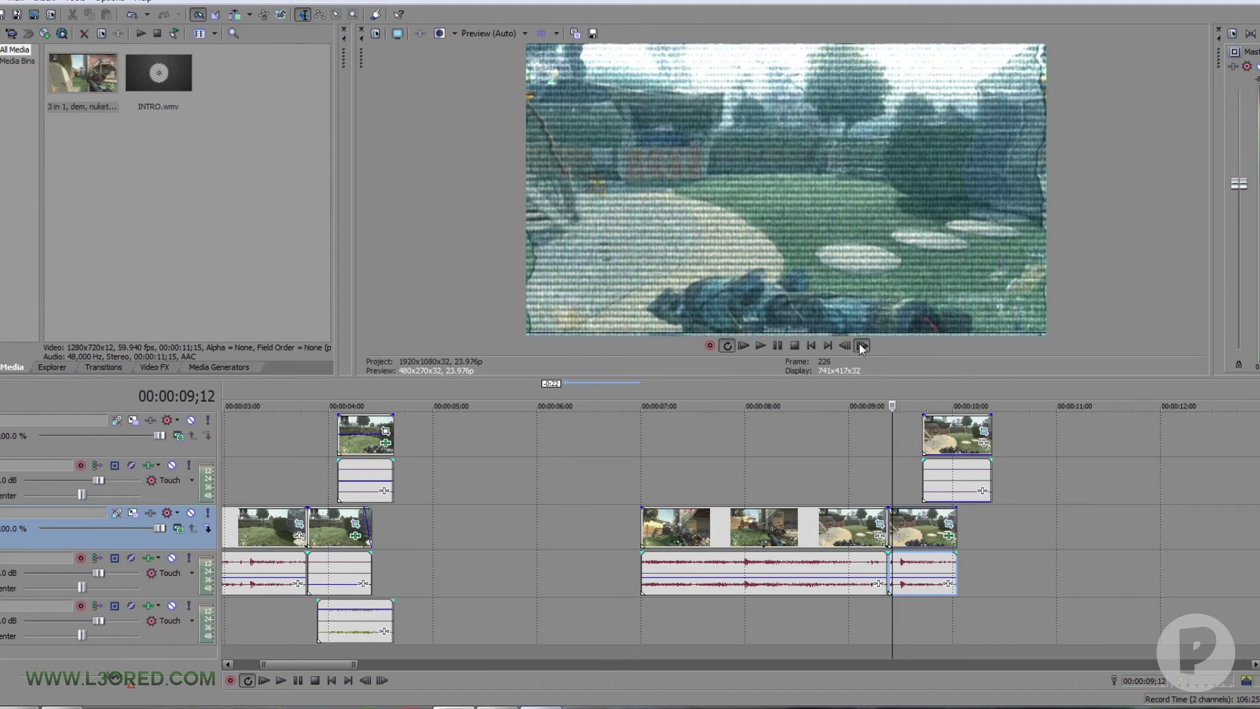
{"action": "left_click", "coordinate": [862, 345]}
{"action": "left_click", "coordinate": [862, 346]}
{"action": "left_click", "coordinate": [862, 346]}
{"action": "left_click", "coordinate": [862, 345]}
{"action": "left_click", "coordinate": [861, 345]}
{"action": "left_click", "coordinate": [862, 345]}
{"action": "left_click", "coordinate": [862, 346]}
{"action": "left_click", "coordinate": [862, 346]}
{"action": "left_click", "coordinate": [862, 345]}
{"action": "left_click", "coordinate": [862, 345]}
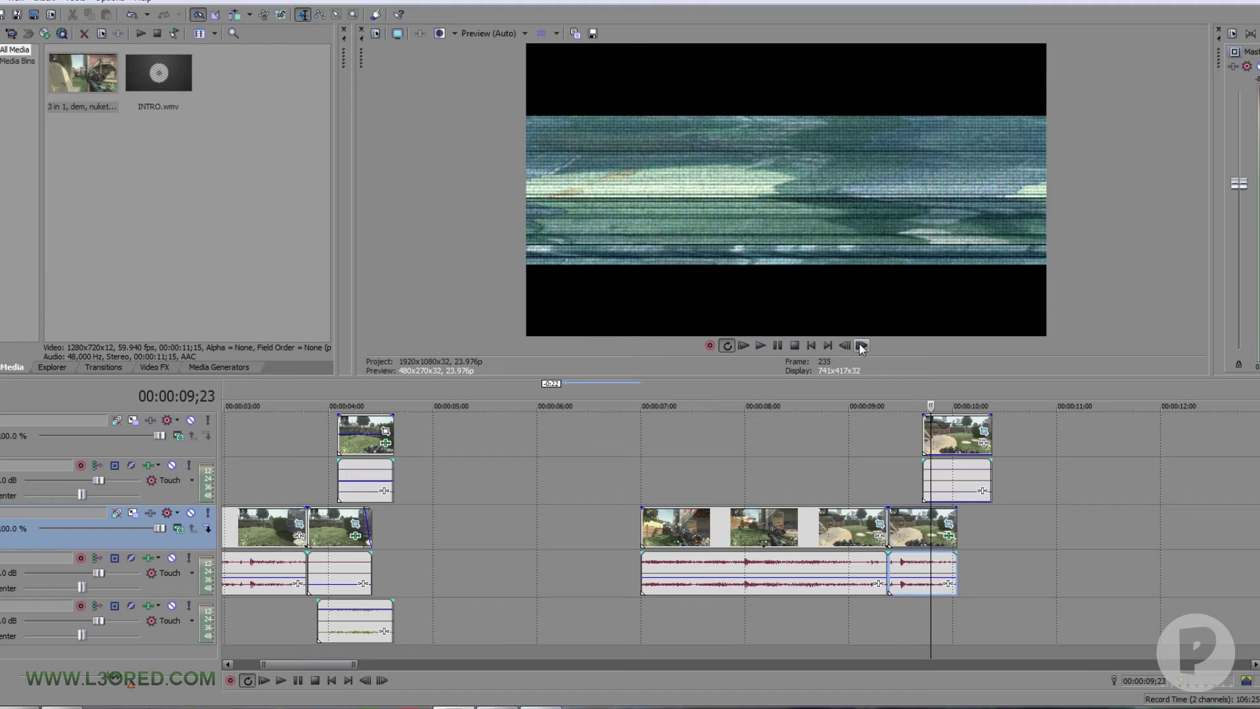
{"action": "left_click", "coordinate": [862, 345]}
{"action": "left_click", "coordinate": [862, 345]}
{"action": "left_click", "coordinate": [862, 345]}
{"action": "left_click", "coordinate": [862, 345]}
{"action": "left_click", "coordinate": [862, 345]}
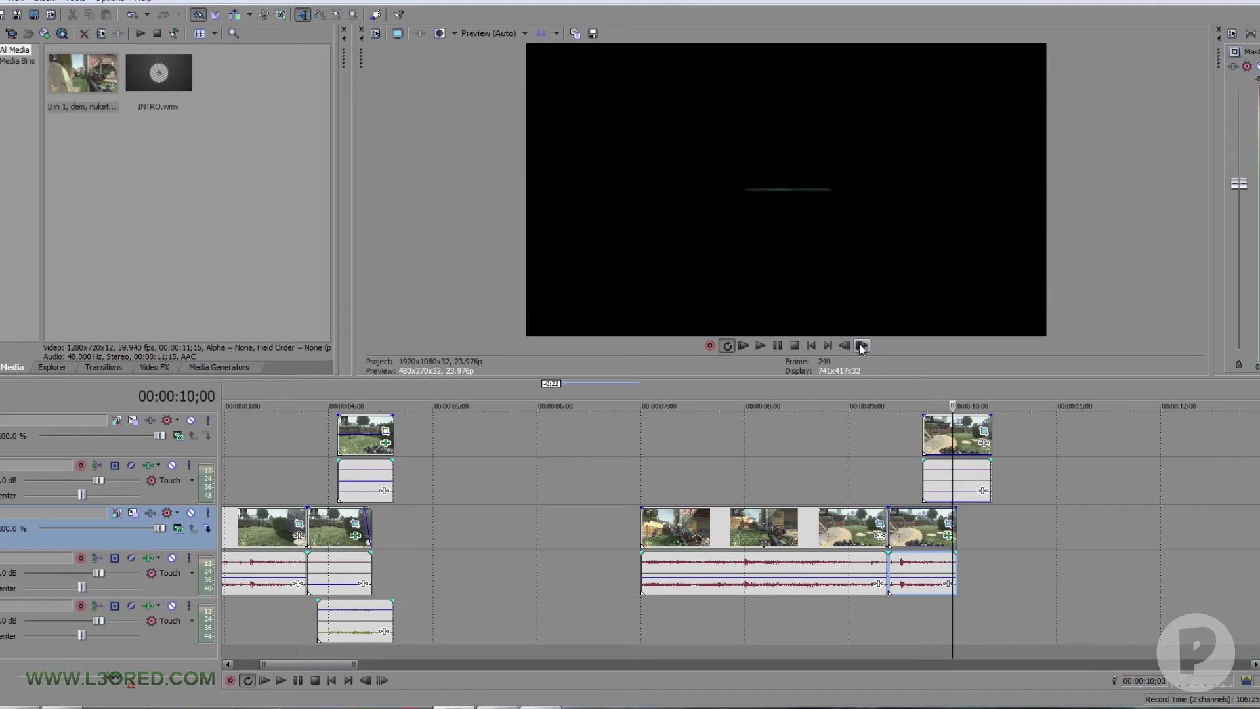
{"action": "left_click", "coordinate": [862, 346]}
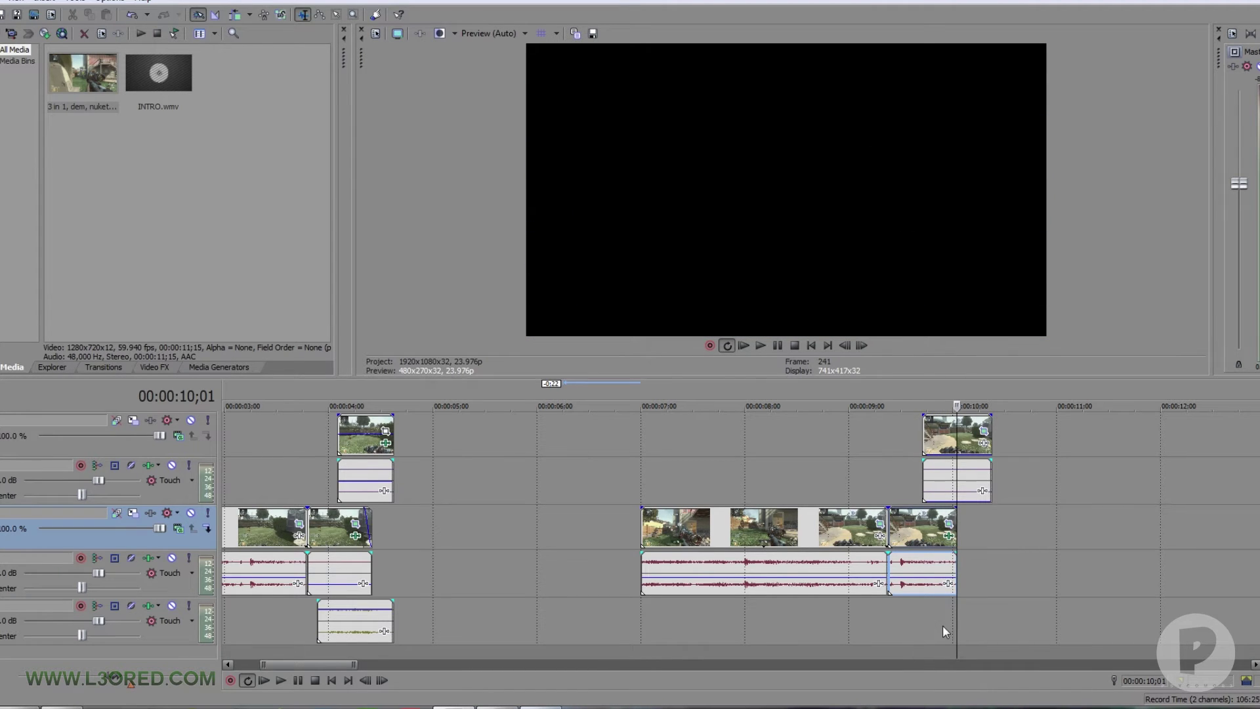
At 09;21, drag the top clip's opacity envelope down to 43%.
{"action": "left_click", "coordinate": [923, 391]}
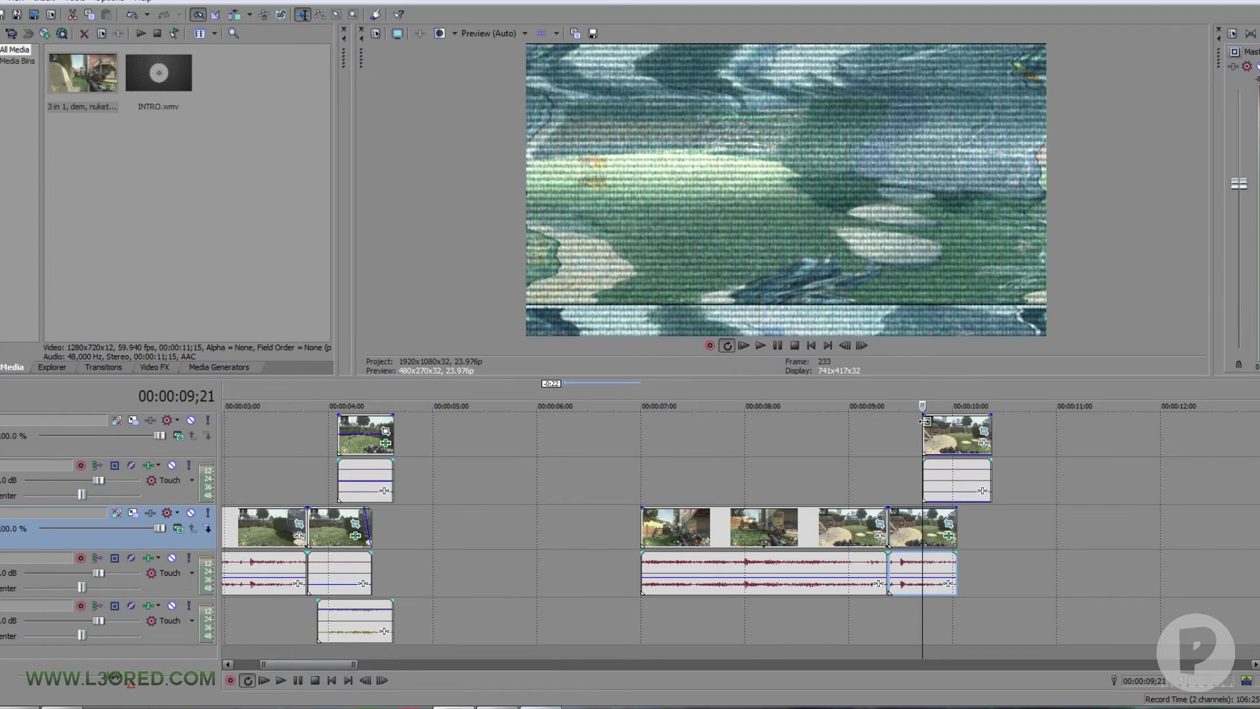
{"action": "left_click_drag", "start_coordinate": [959, 416], "coordinate": [963, 456]}
{"action": "left_click_drag", "start_coordinate": [962, 416], "coordinate": [963, 438]}
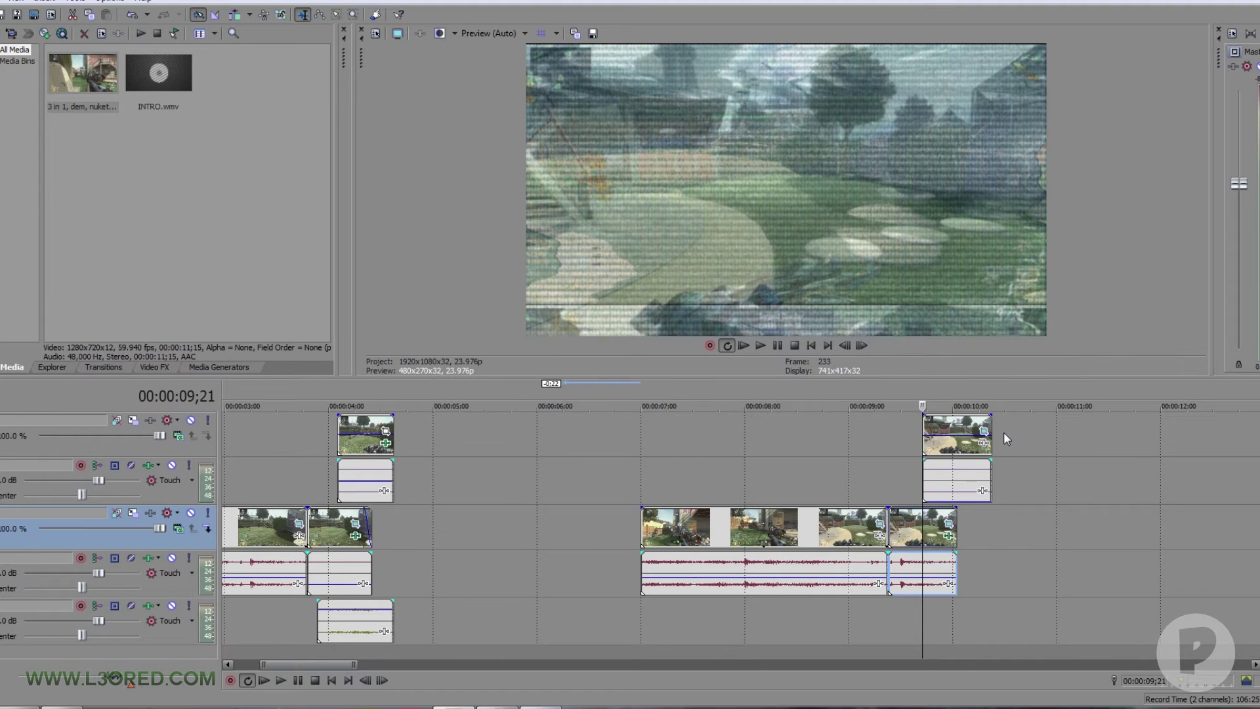
Add the Sony Light Rays effect to the gameplay clip's Event FX chain.
{"action": "left_click", "coordinate": [986, 431]}
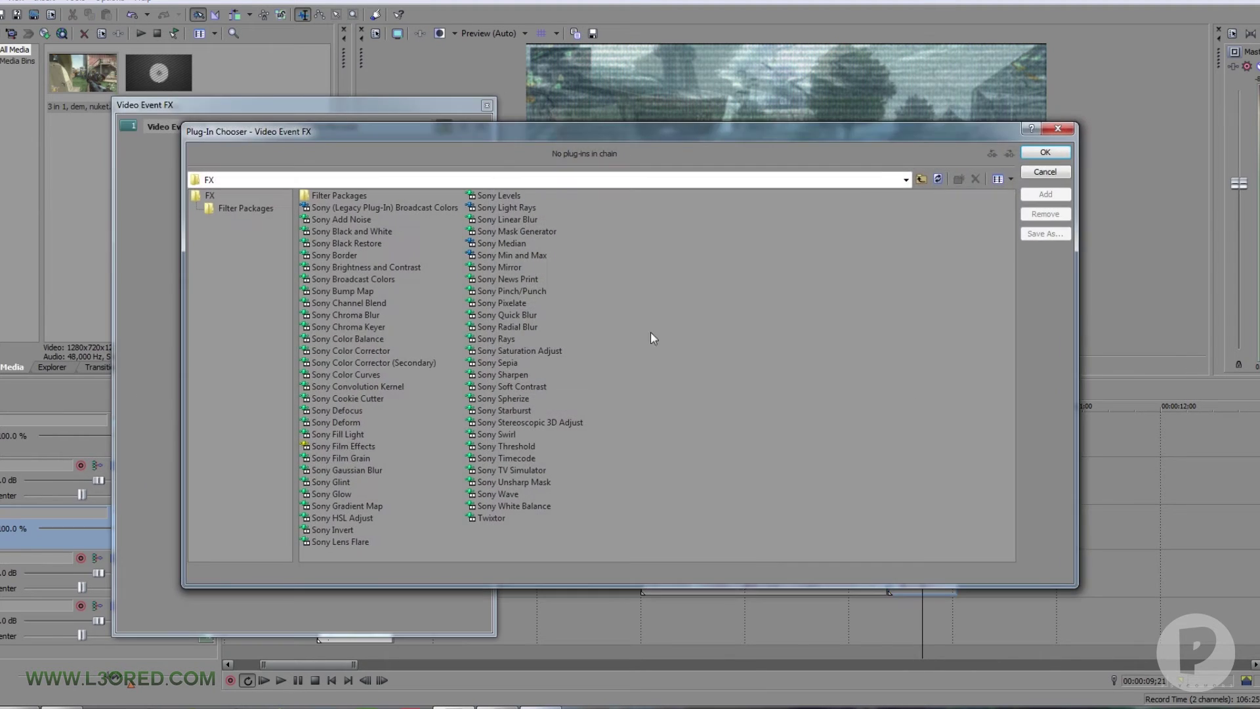
{"action": "left_click", "coordinate": [506, 208]}
{"action": "double_click", "coordinate": [489, 210]}
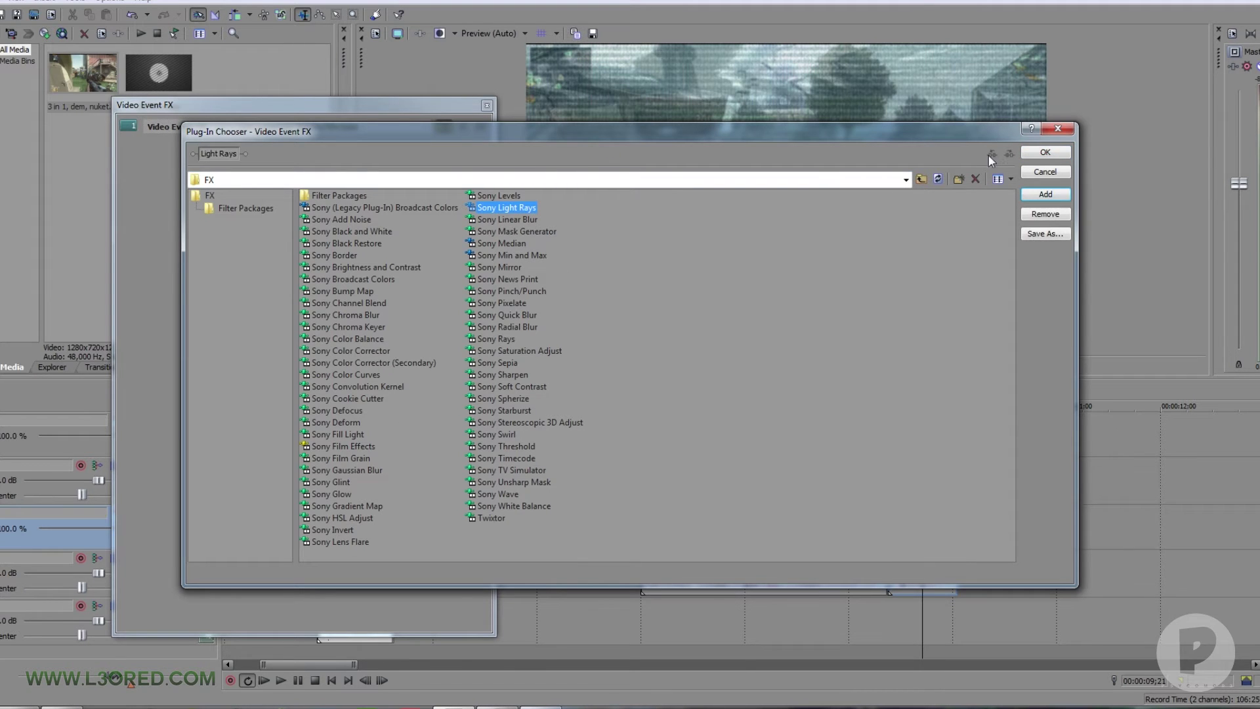
{"action": "left_click", "coordinate": [1029, 156]}
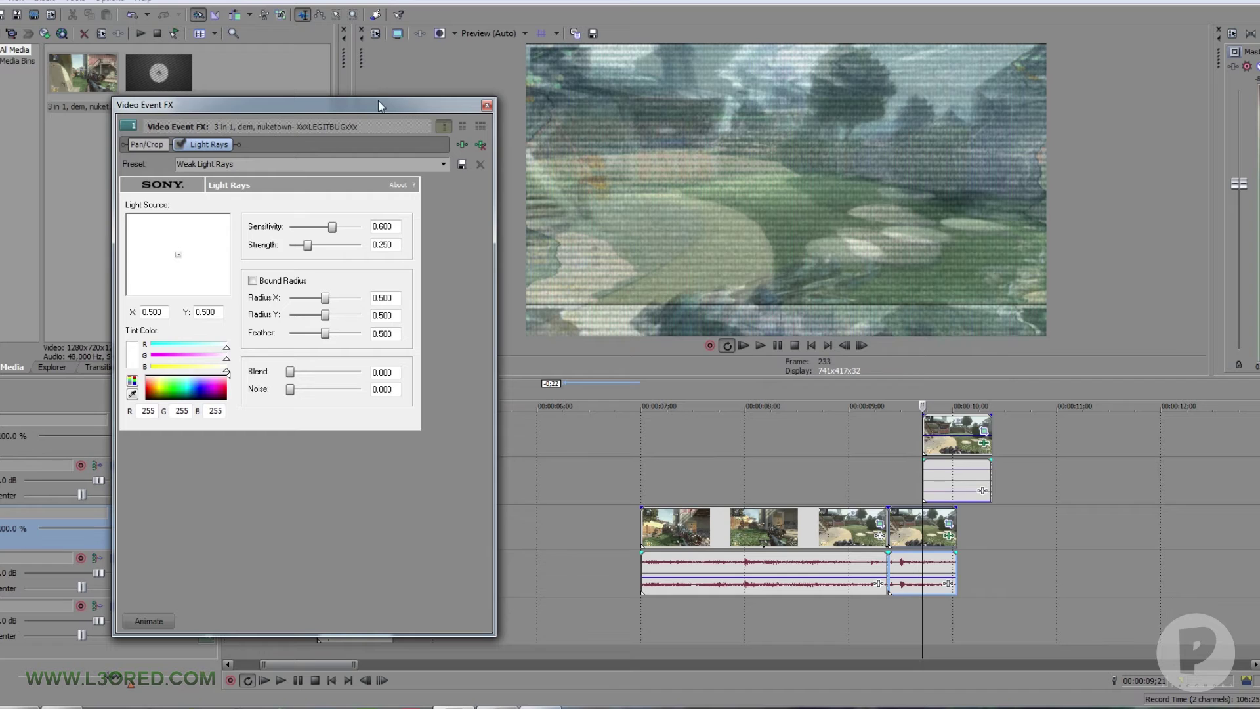
Turn on Bound Radius for Light Rays and show its keyframe timeline.
{"action": "left_click_drag", "start_coordinate": [378, 101], "coordinate": [374, 105]}
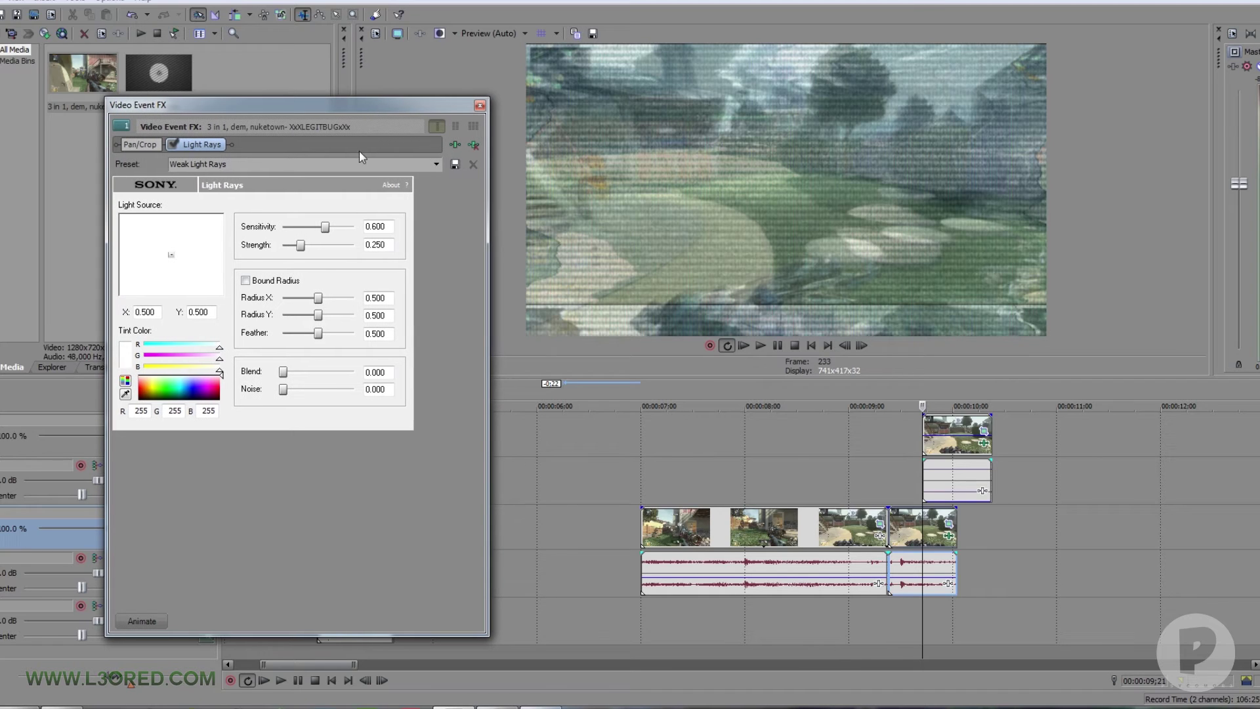
{"action": "left_click", "coordinate": [246, 281]}
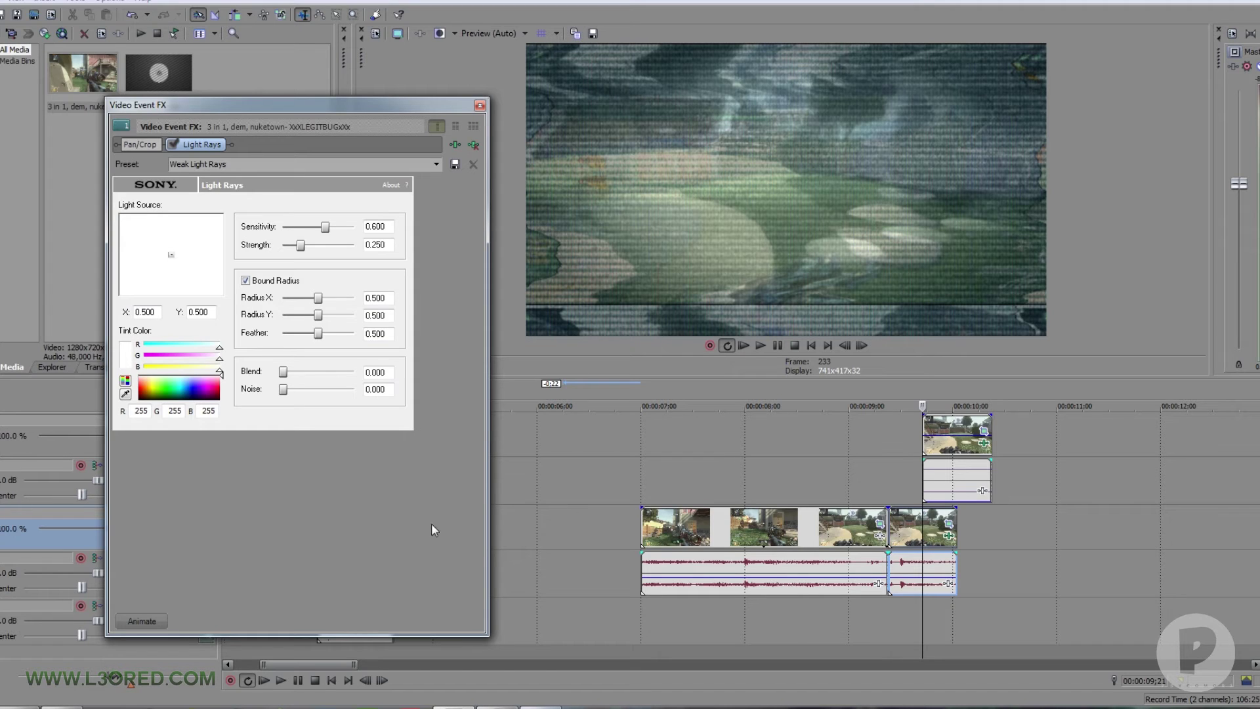
{"action": "left_click", "coordinate": [142, 622]}
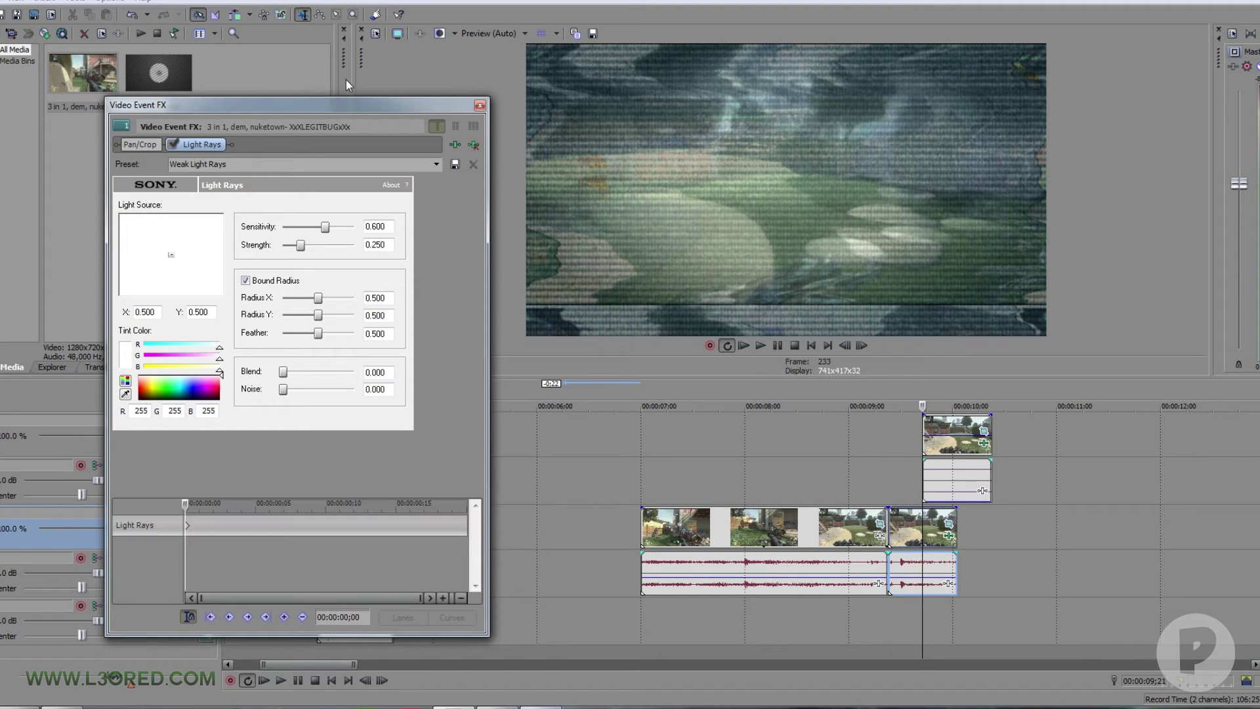
Widen the Light Rays Radius X and keyframe Radius Y shrinking over the next two frames.
{"action": "left_click_drag", "start_coordinate": [358, 101], "coordinate": [364, 76]}
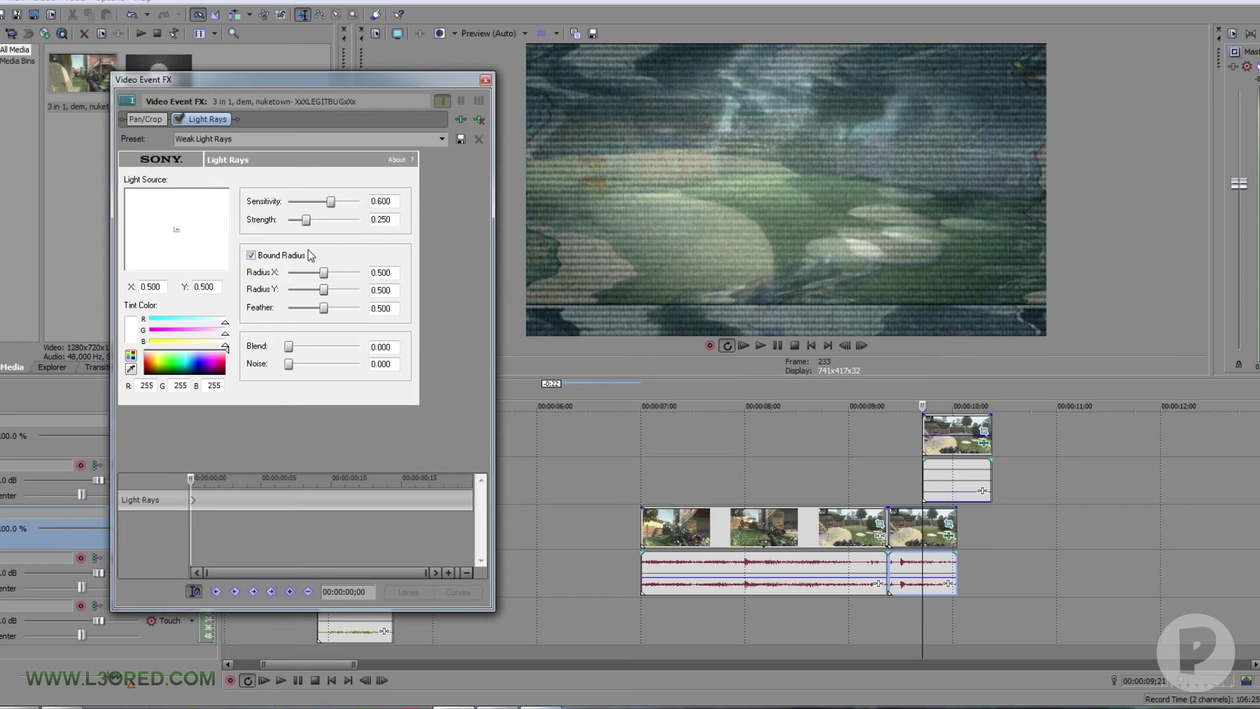
{"action": "left_click_drag", "start_coordinate": [323, 273], "coordinate": [353, 294]}
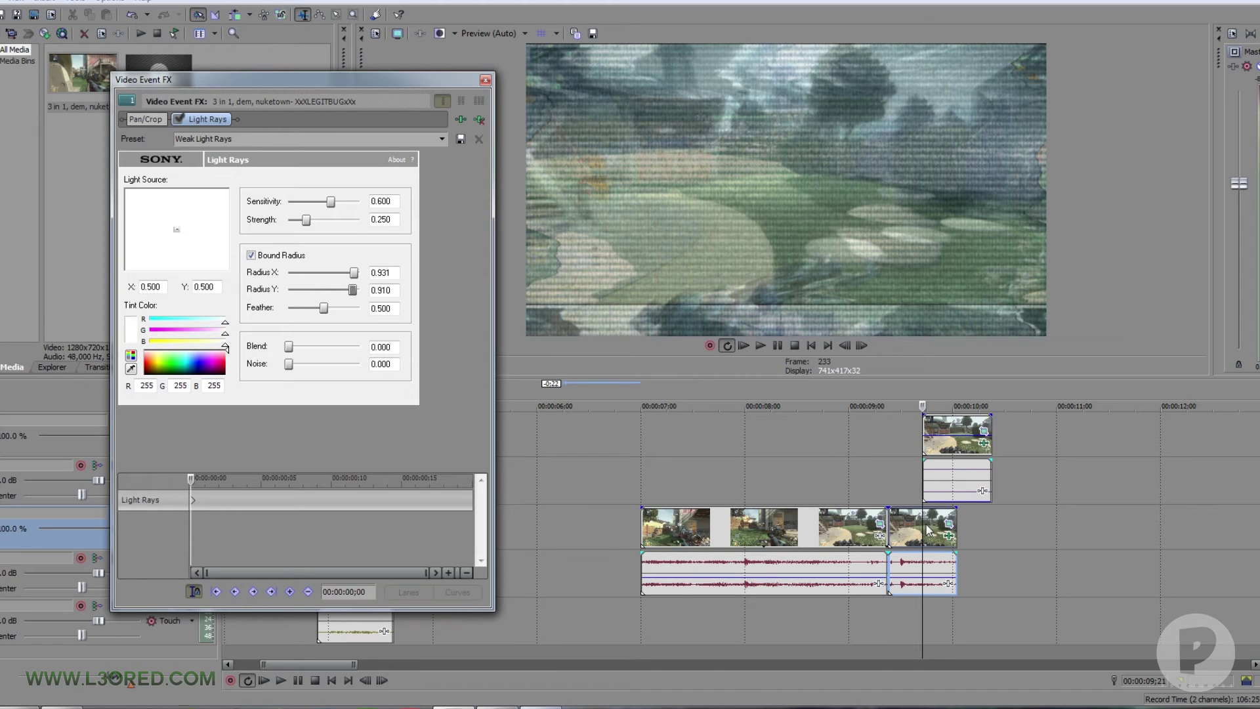
{"action": "left_click", "coordinate": [861, 344]}
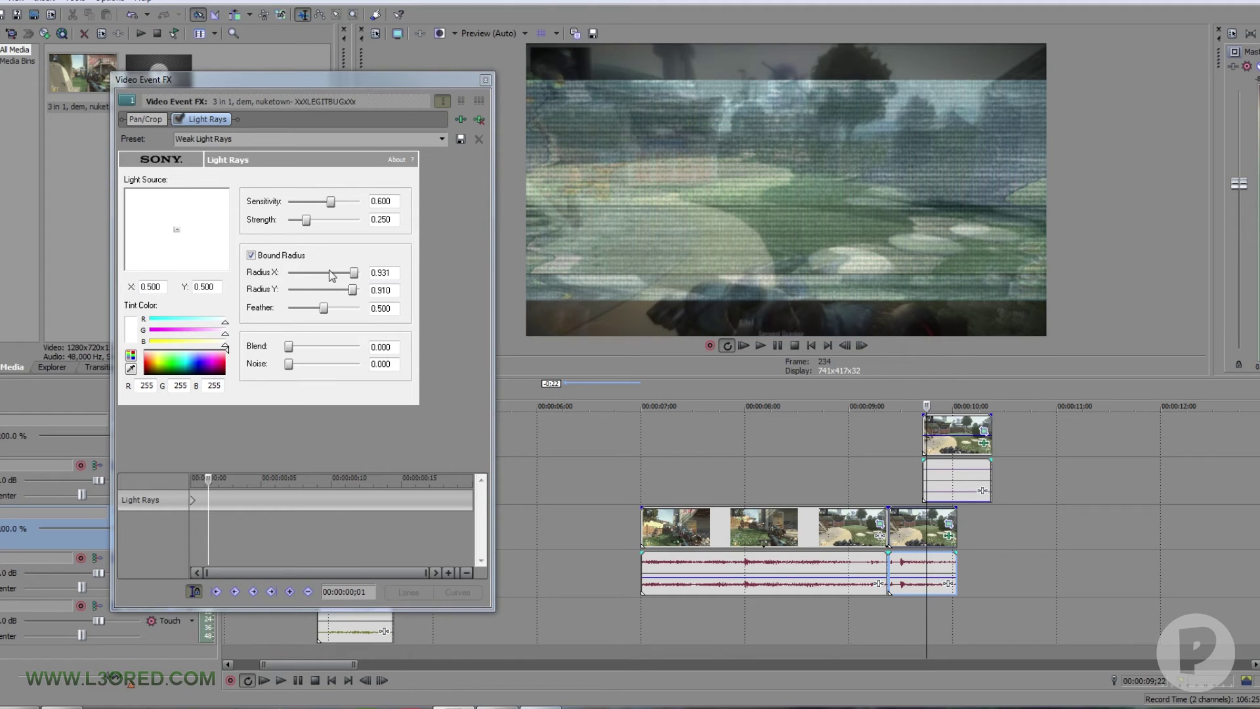
{"action": "left_click_drag", "start_coordinate": [352, 289], "coordinate": [318, 293]}
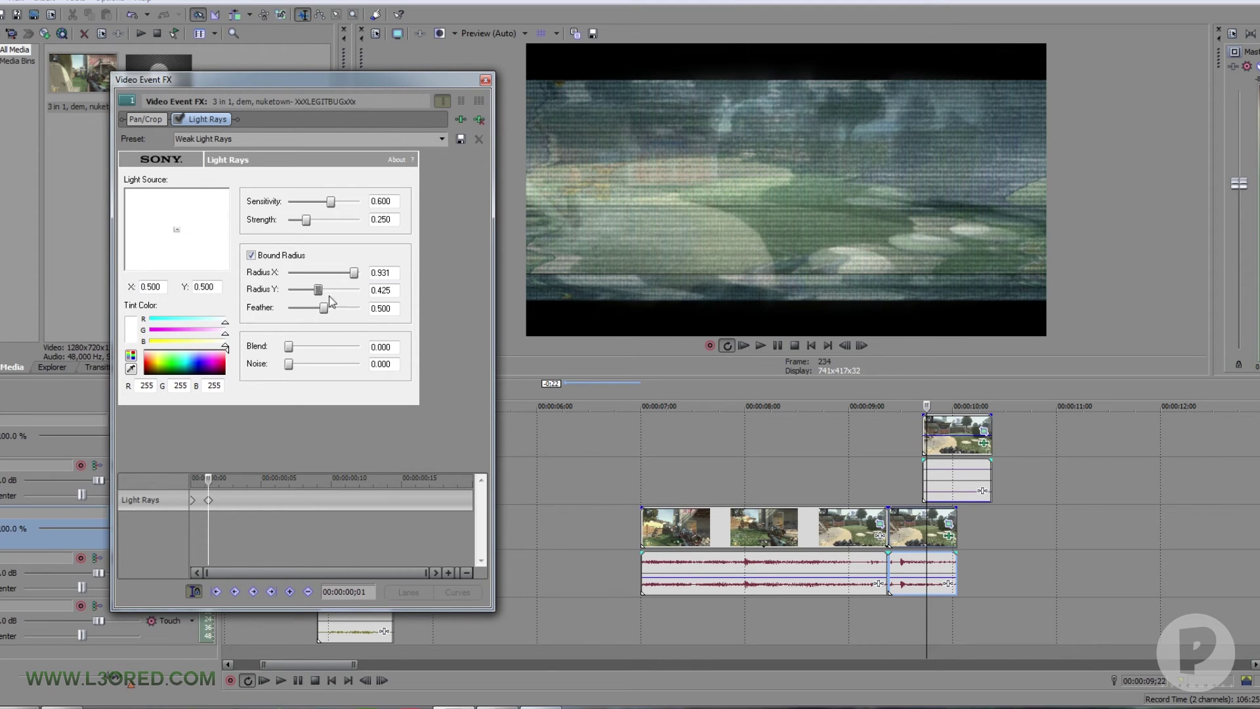
{"action": "left_click", "coordinate": [863, 343]}
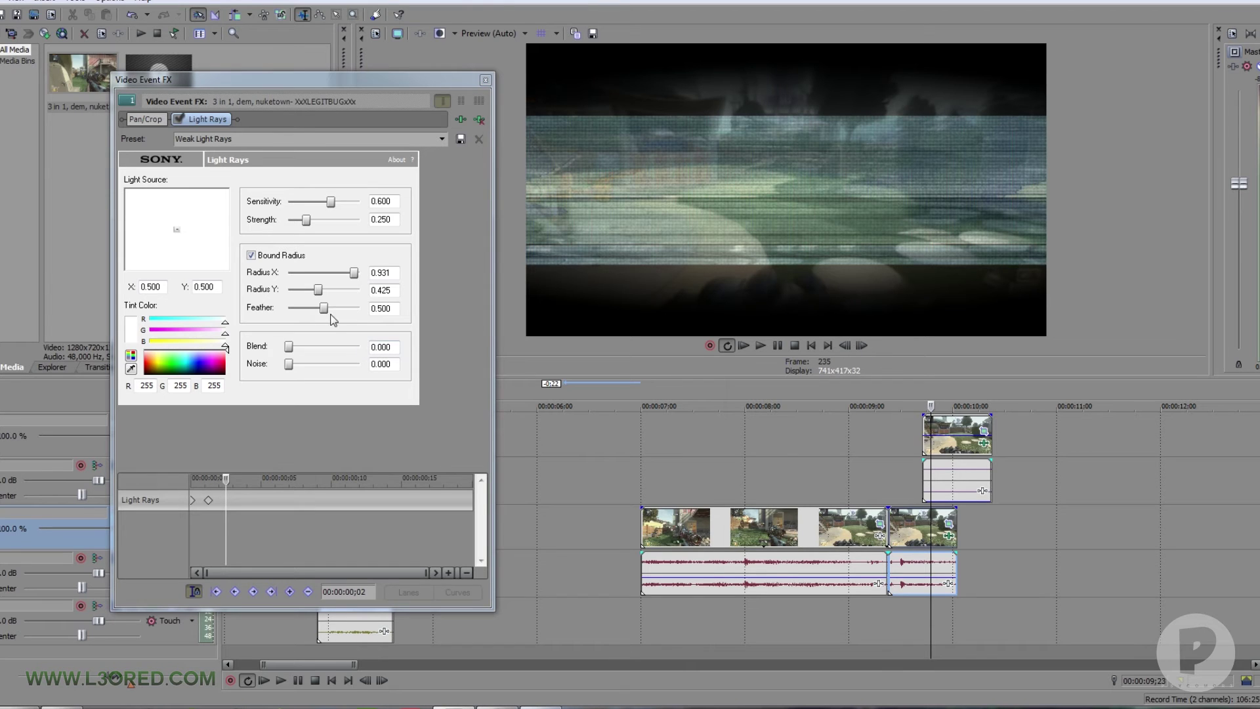
{"action": "left_click_drag", "start_coordinate": [319, 291], "coordinate": [309, 294]}
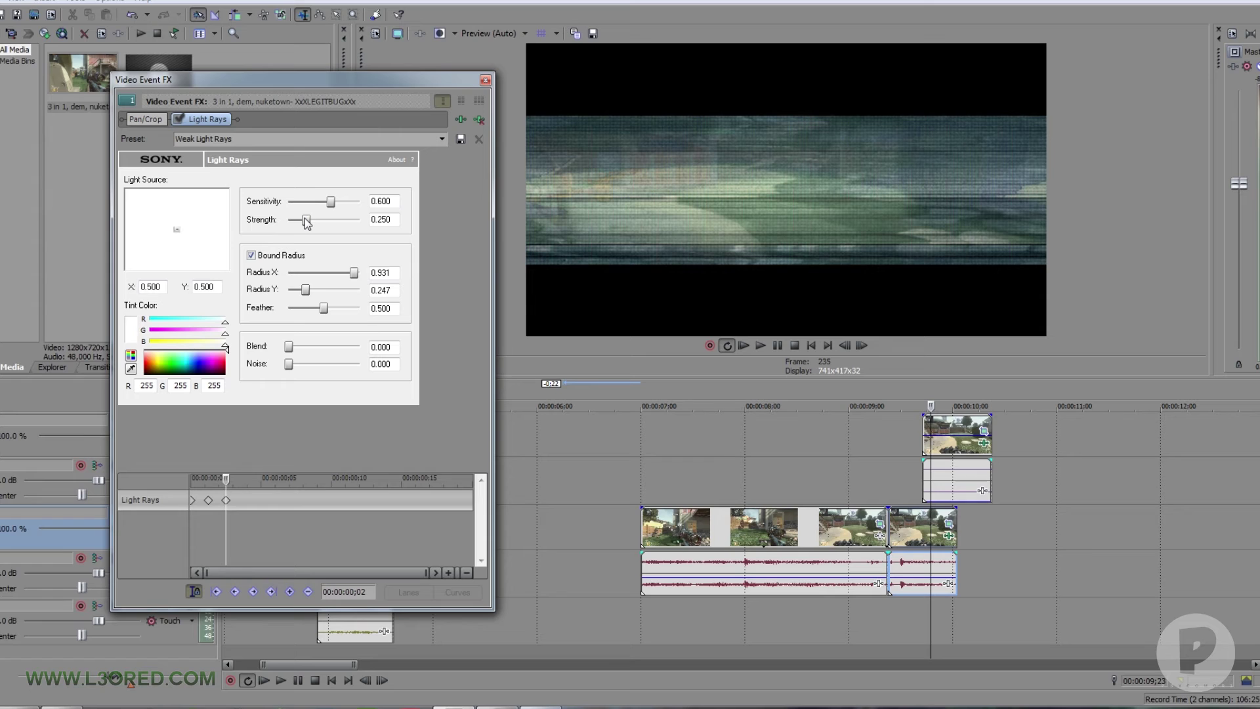
Keyframe Strength rising through 0.515 and 0.812 to 0.910 while Radius Y narrows to 0.020.
{"action": "left_click_drag", "start_coordinate": [307, 222], "coordinate": [326, 224]}
{"action": "left_click", "coordinate": [861, 347]}
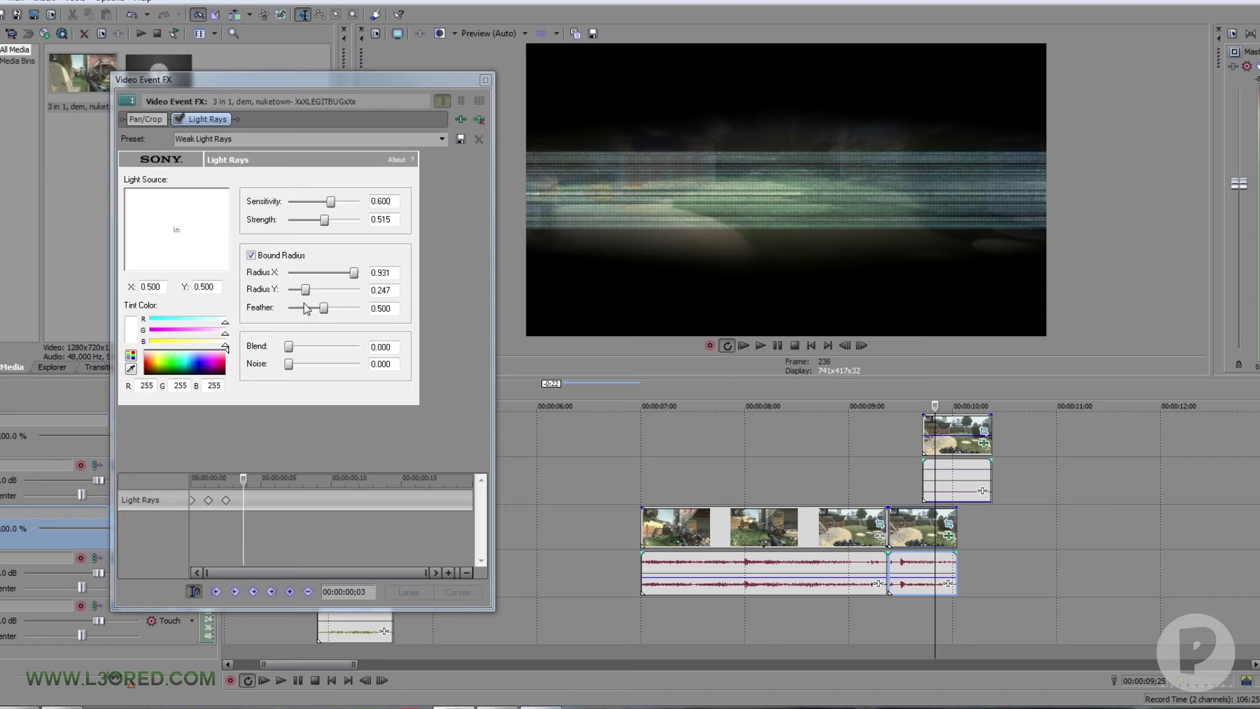
{"action": "left_click_drag", "start_coordinate": [305, 290], "coordinate": [297, 290]}
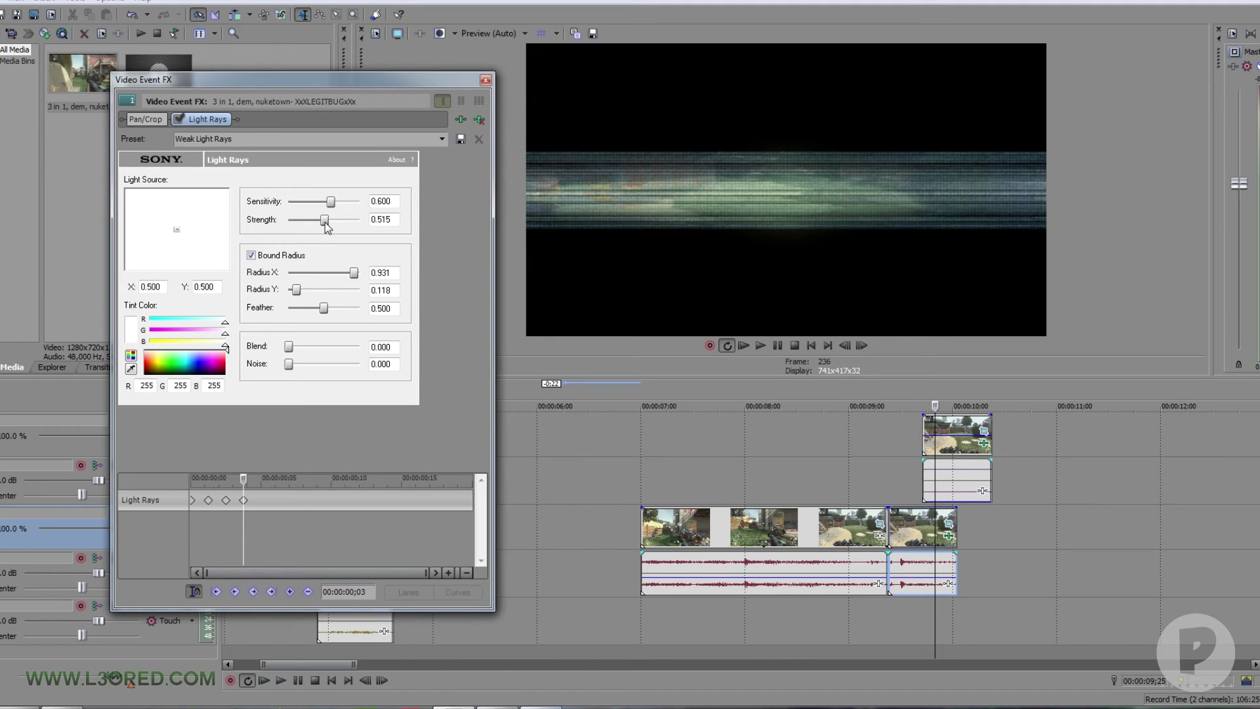
{"action": "left_click_drag", "start_coordinate": [325, 222], "coordinate": [347, 222]}
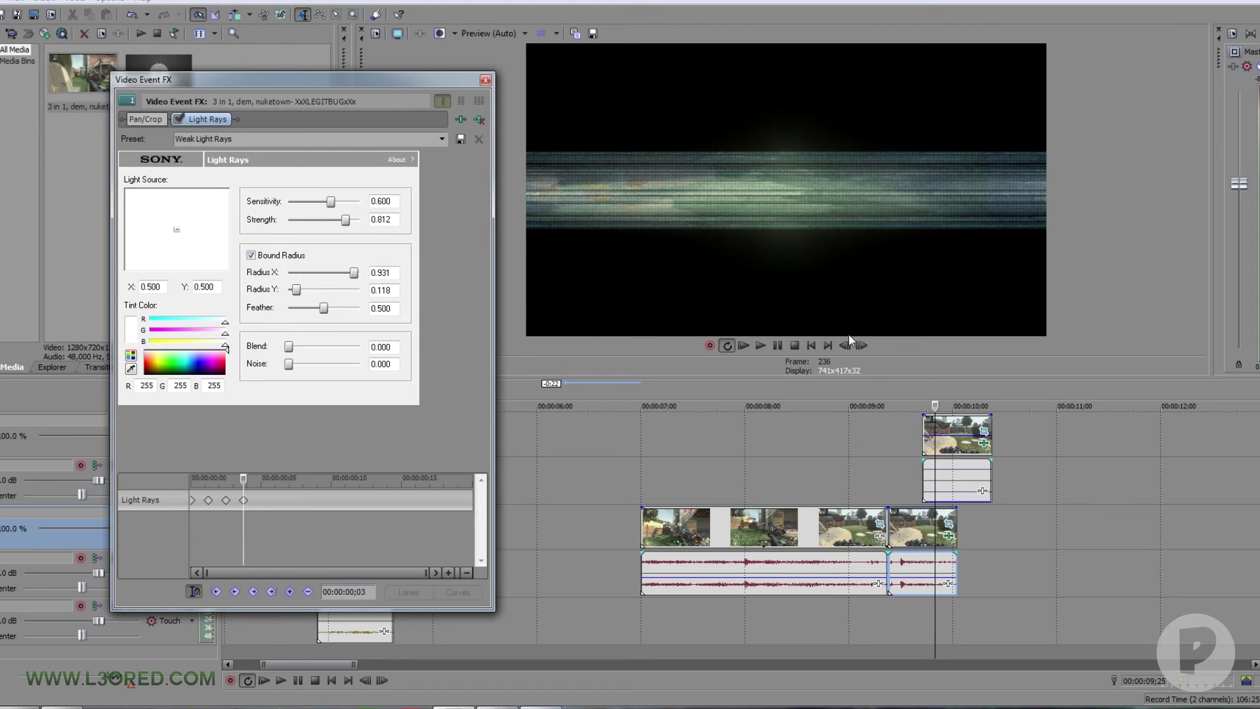
{"action": "left_click", "coordinate": [862, 346]}
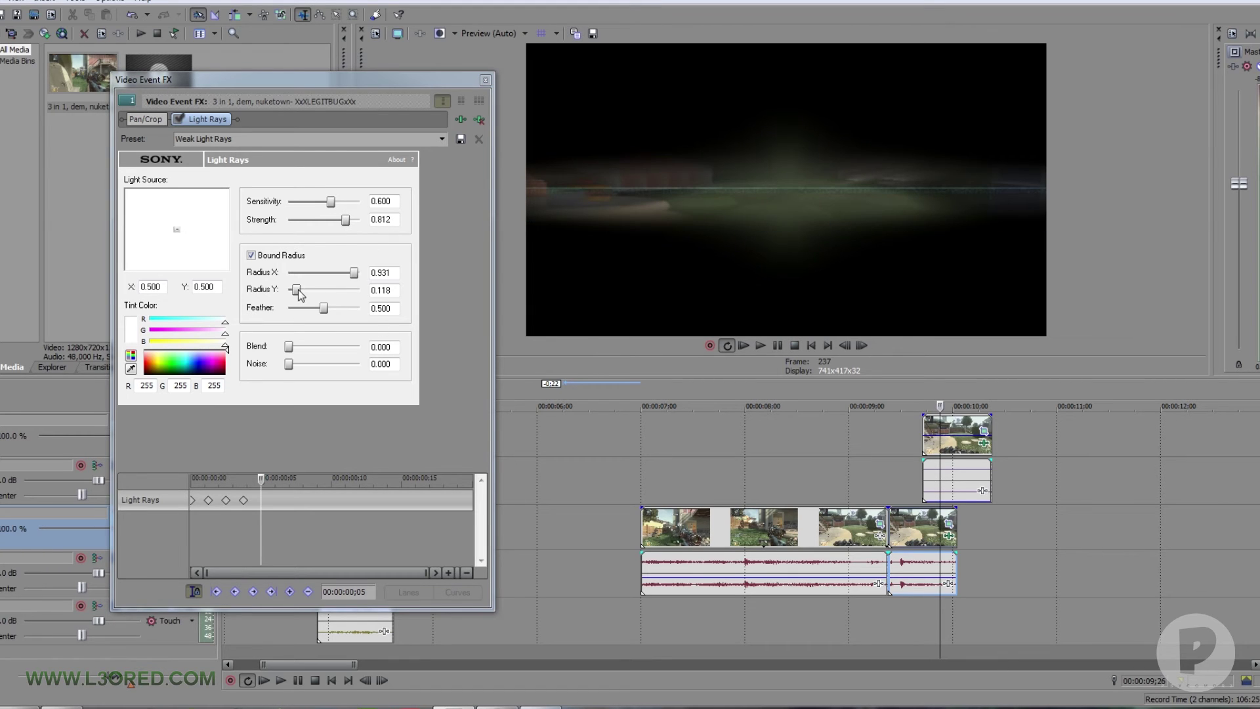
{"action": "left_click_drag", "start_coordinate": [298, 289], "coordinate": [291, 291]}
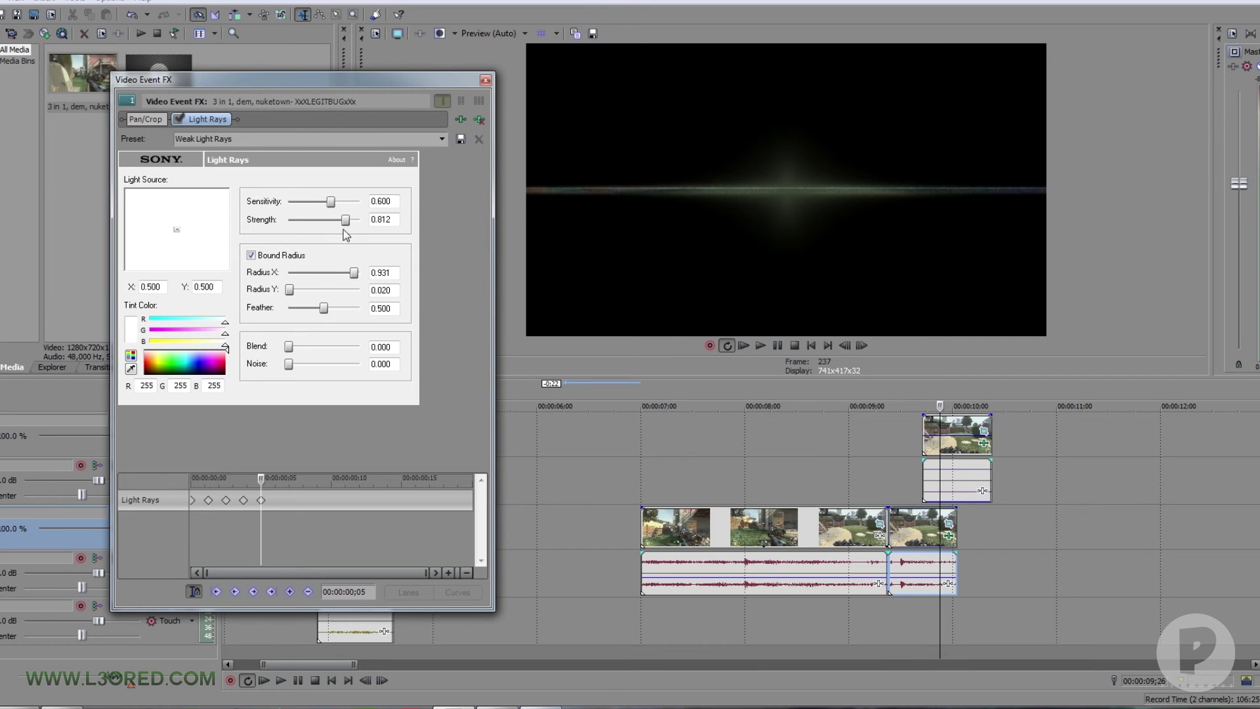
{"action": "left_click_drag", "start_coordinate": [345, 221], "coordinate": [352, 221]}
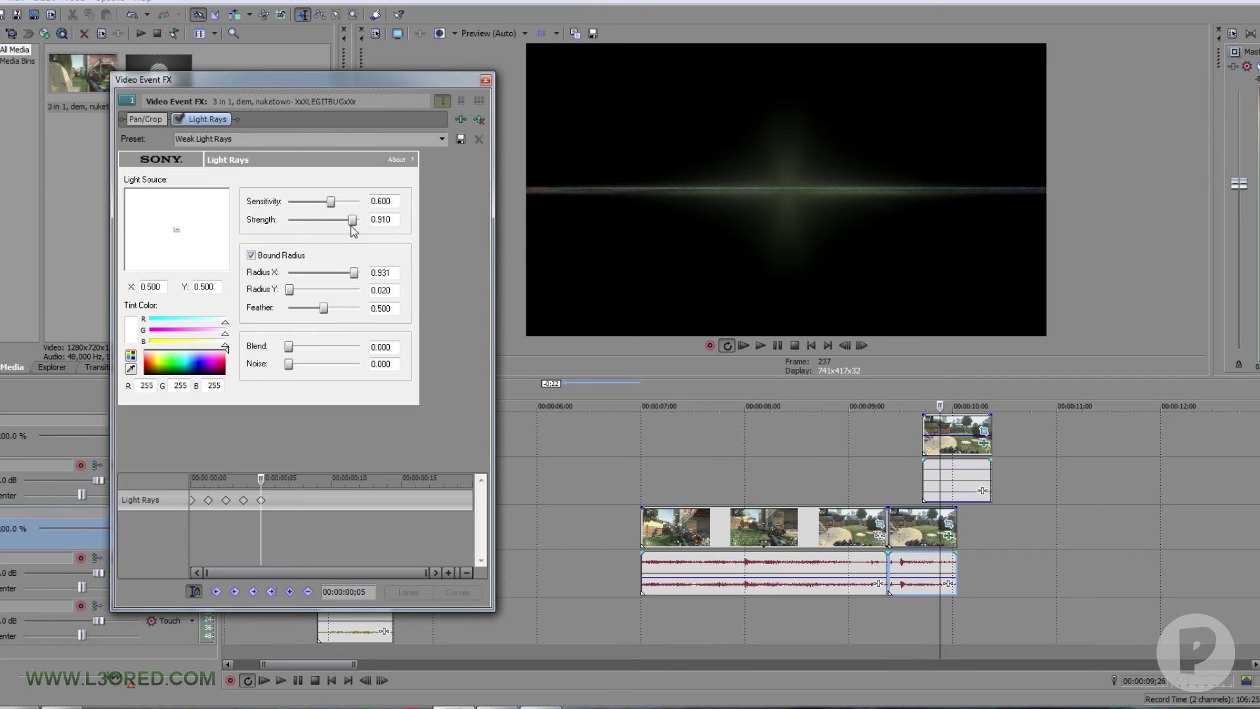
{"action": "left_click", "coordinate": [868, 345]}
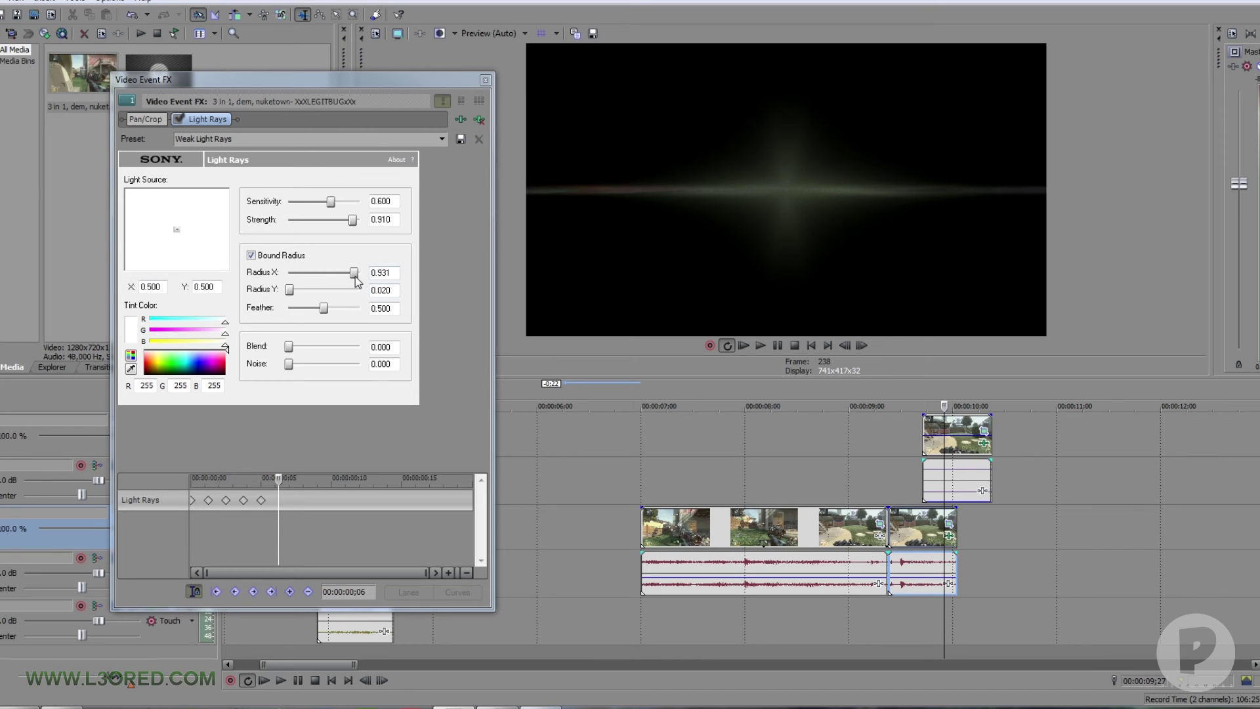
Keyframe the light line narrowing to Radius X 0.396 and dimming to Strength 0.515 frame by frame.
{"action": "left_click_drag", "start_coordinate": [358, 282], "coordinate": [352, 281]}
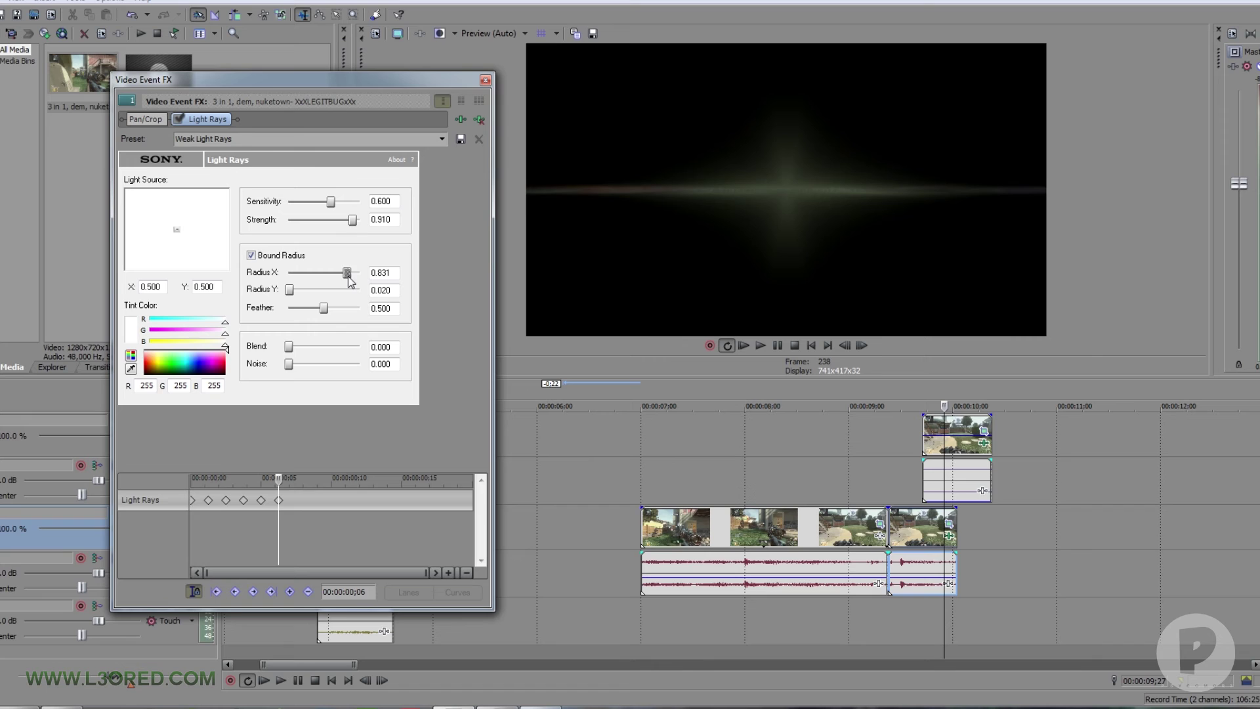
{"action": "left_click_drag", "start_coordinate": [354, 225], "coordinate": [344, 225]}
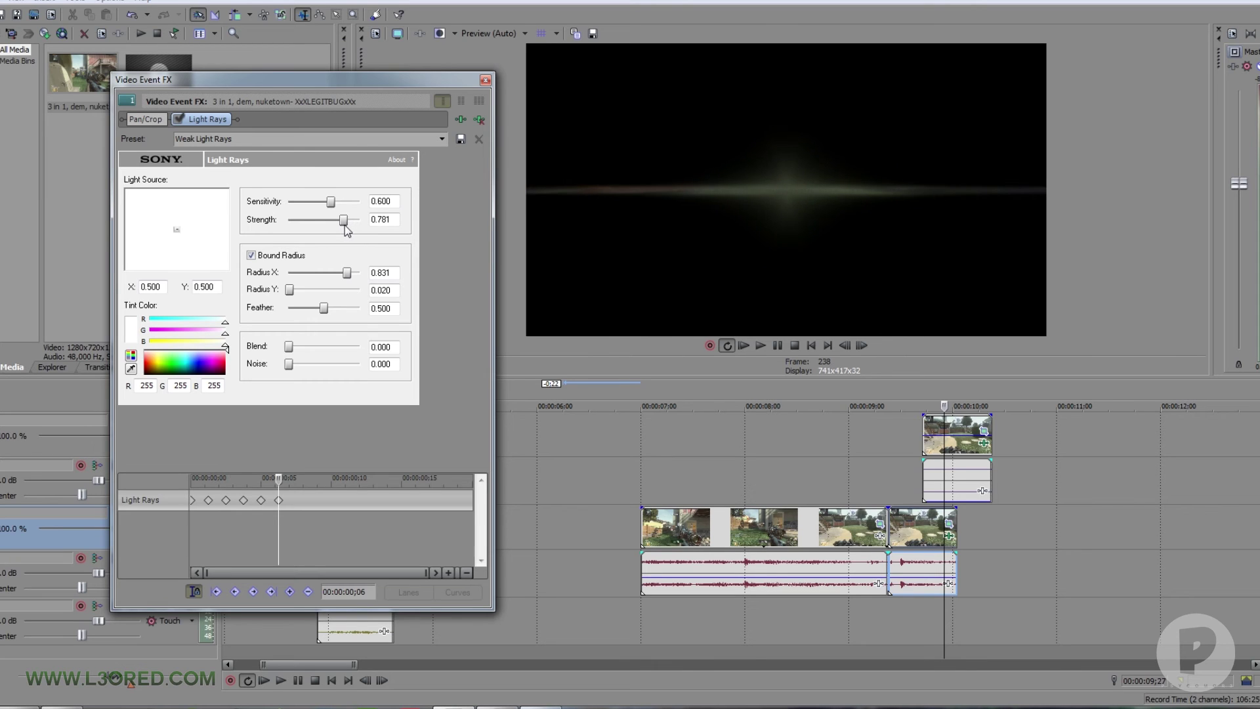
{"action": "left_click", "coordinate": [861, 346]}
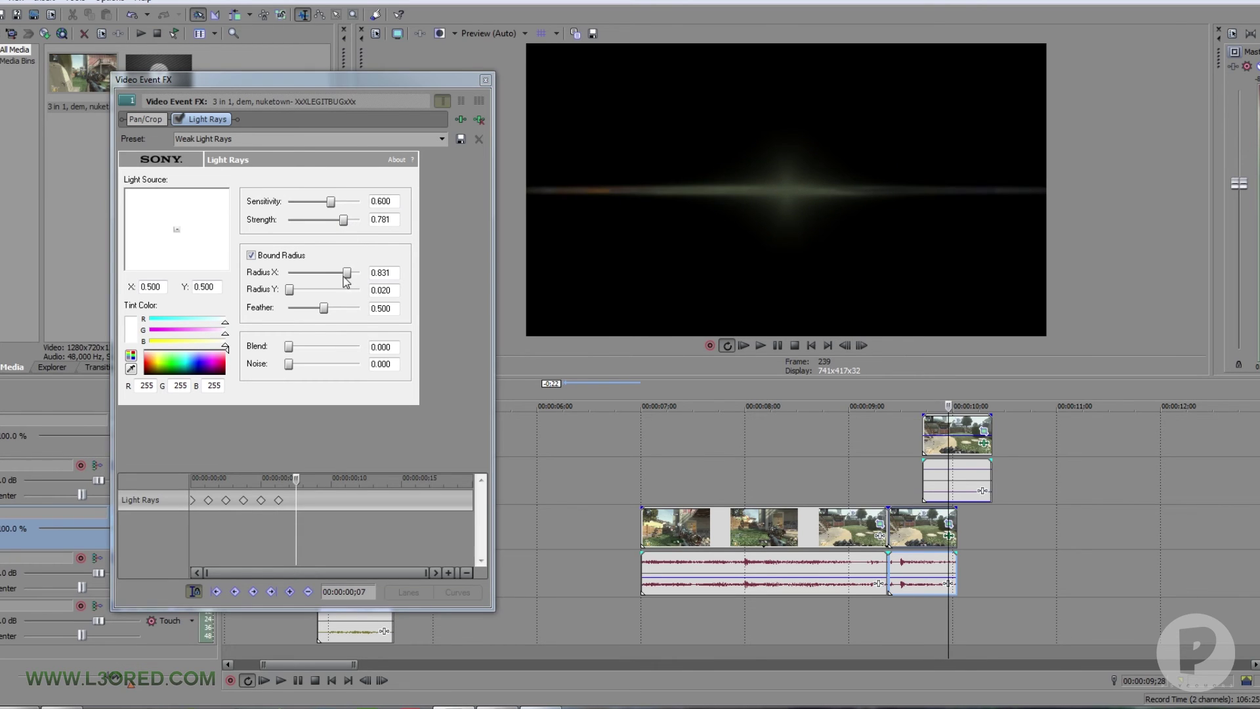
{"action": "left_click_drag", "start_coordinate": [349, 280], "coordinate": [324, 280]}
{"action": "left_click_drag", "start_coordinate": [343, 219], "coordinate": [336, 220]}
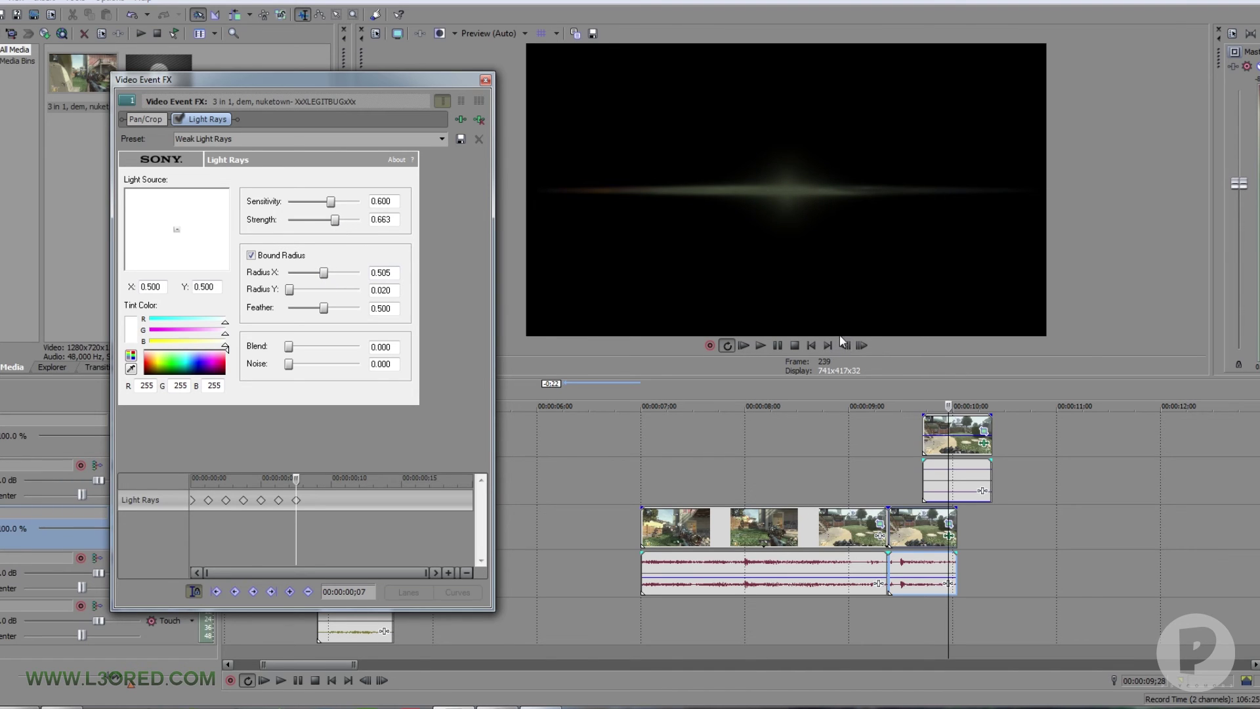
{"action": "left_click", "coordinate": [860, 346]}
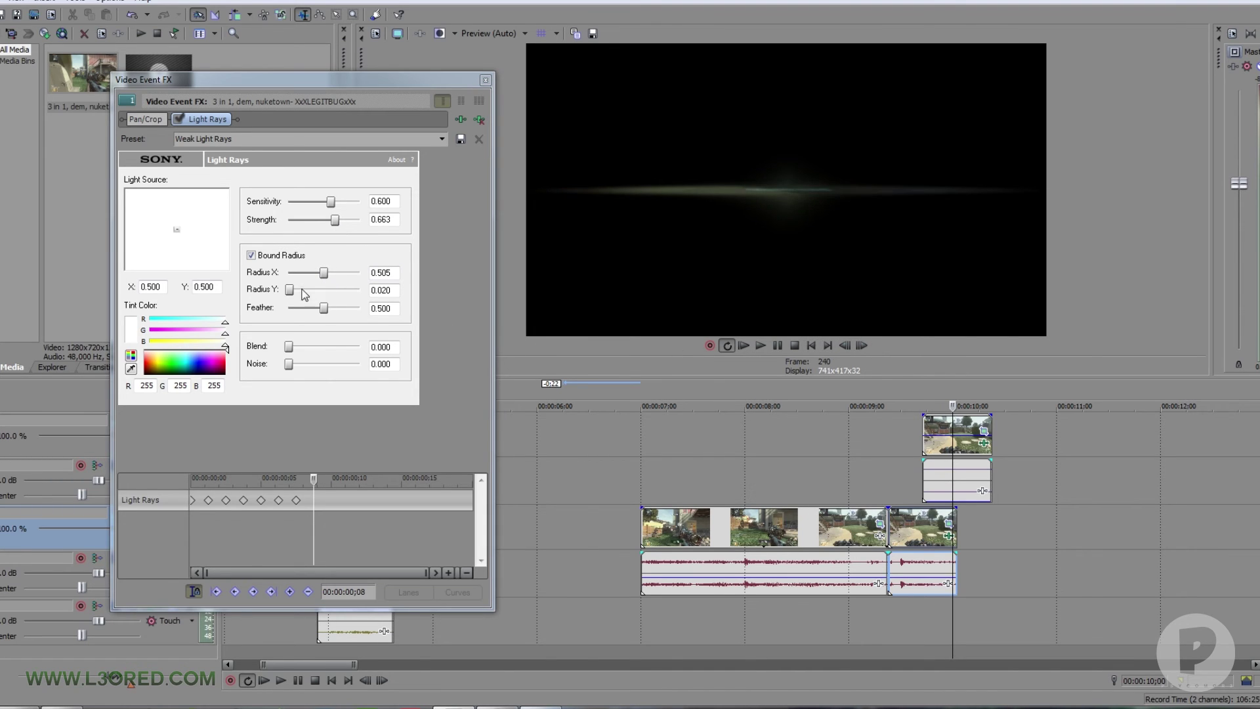
{"action": "left_click_drag", "start_coordinate": [324, 273], "coordinate": [316, 272]}
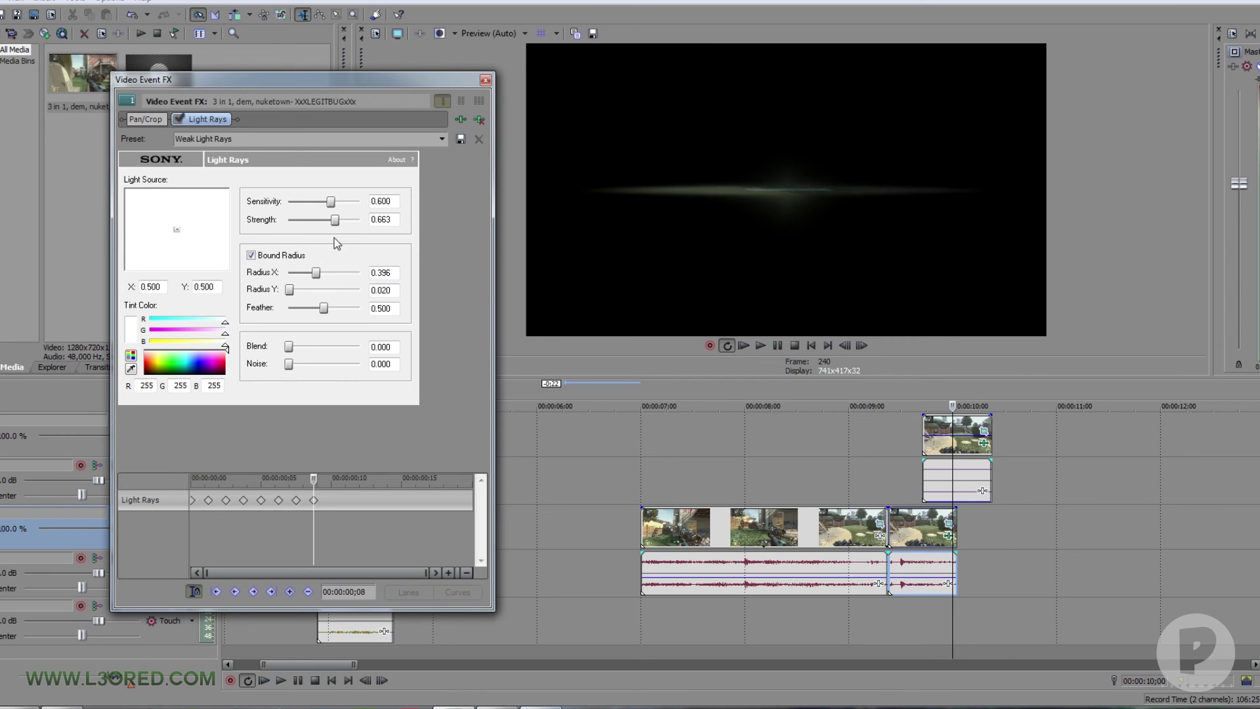
{"action": "left_click_drag", "start_coordinate": [337, 222], "coordinate": [325, 222]}
{"action": "left_click", "coordinate": [862, 346]}
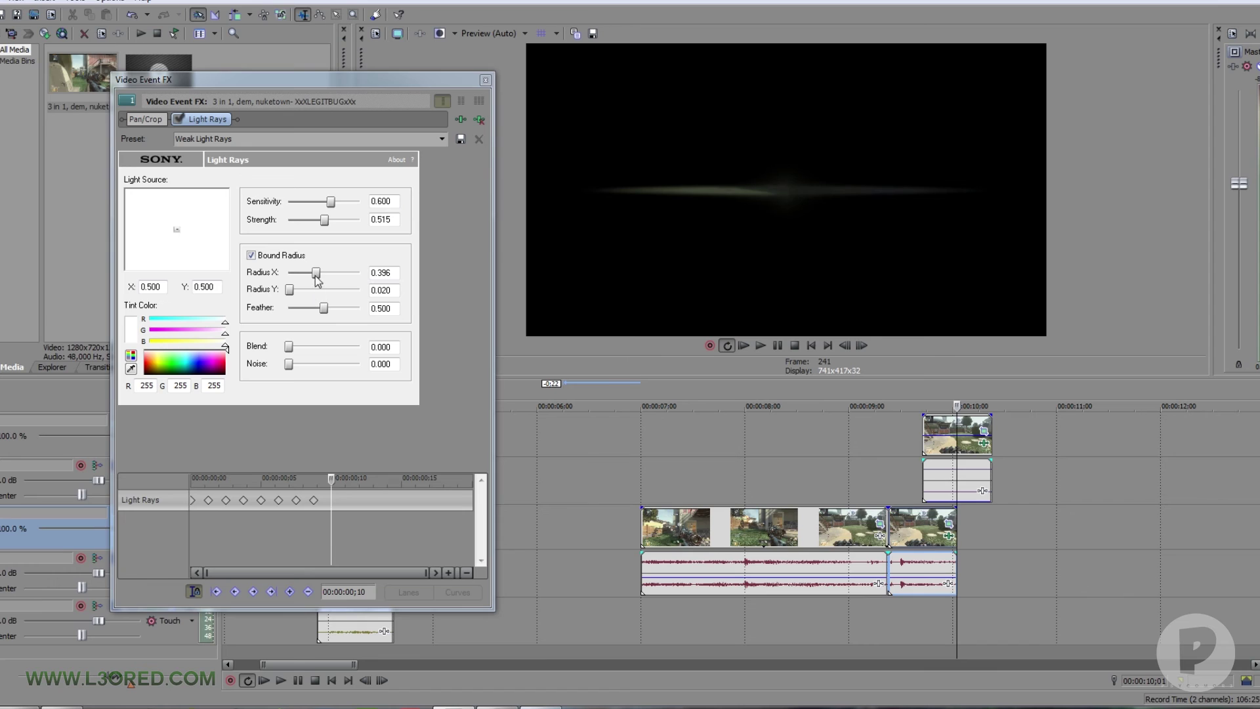
Keyframe Radius X from 0.197 and Strength from 0.346 down to 0.000, then close the FX window.
{"action": "left_click_drag", "start_coordinate": [315, 273], "coordinate": [304, 275]}
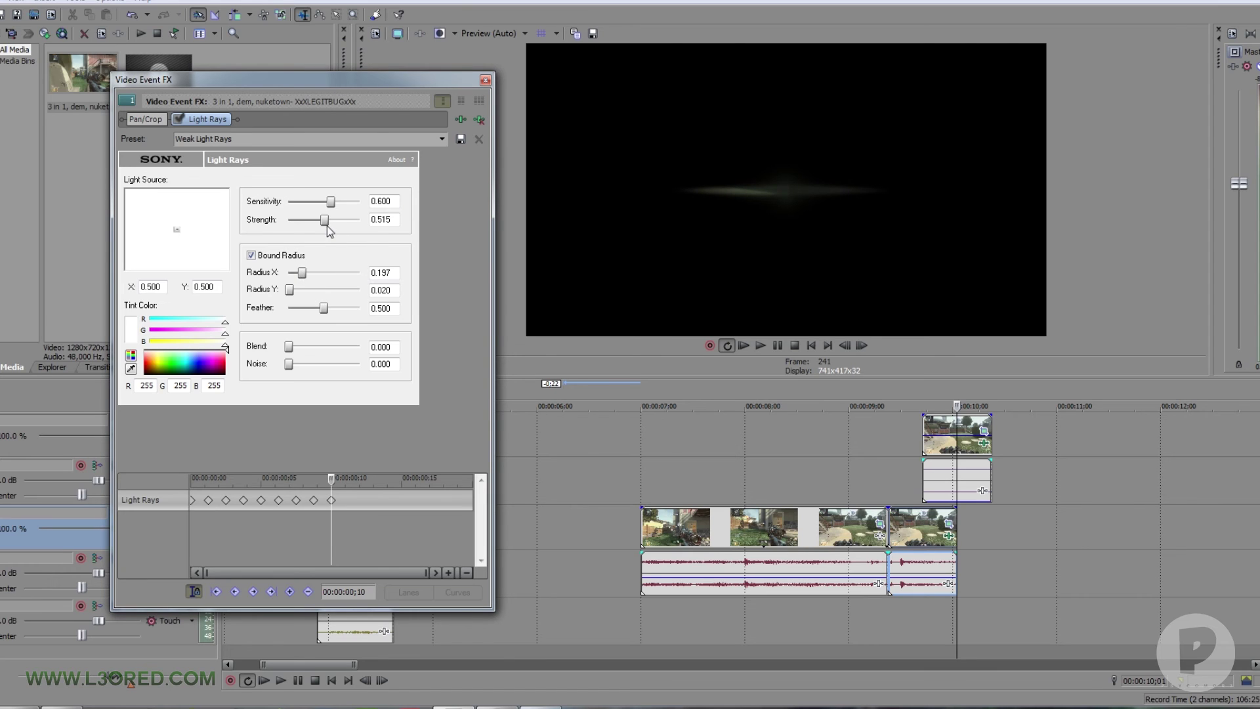
{"action": "left_click_drag", "start_coordinate": [327, 223], "coordinate": [314, 223]}
{"action": "left_click", "coordinate": [865, 347]}
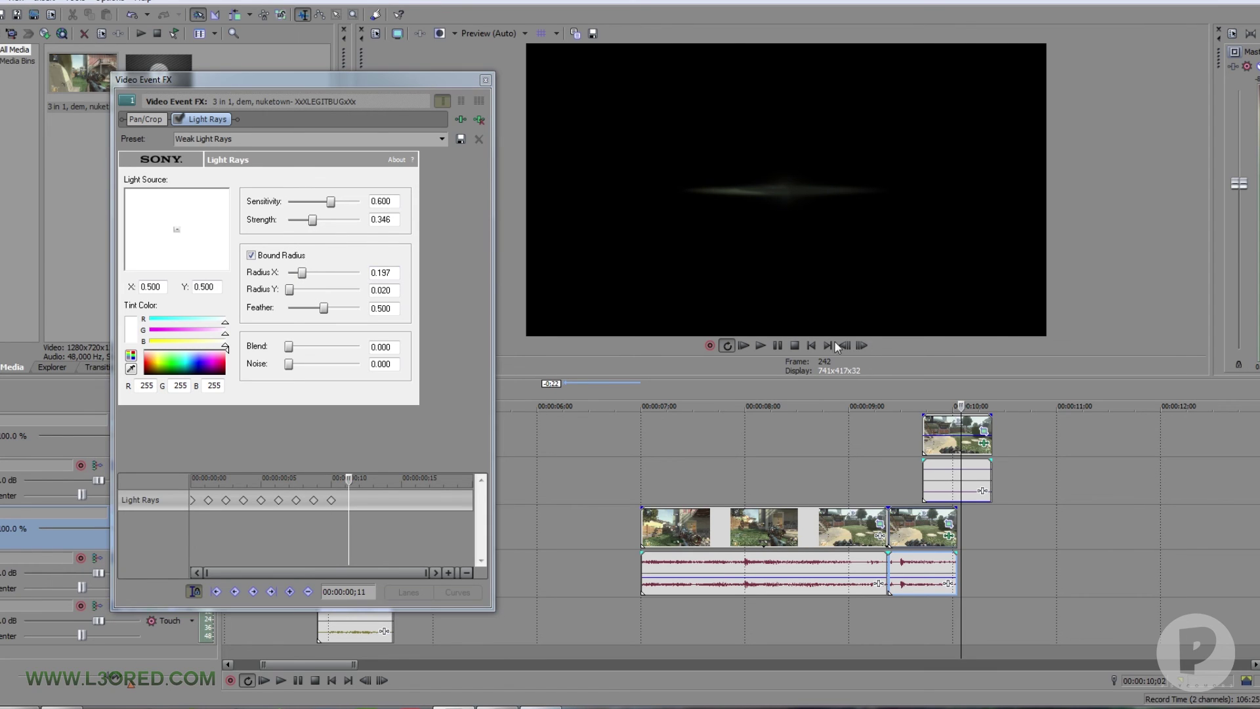
{"action": "left_click_drag", "start_coordinate": [302, 274], "coordinate": [294, 274]}
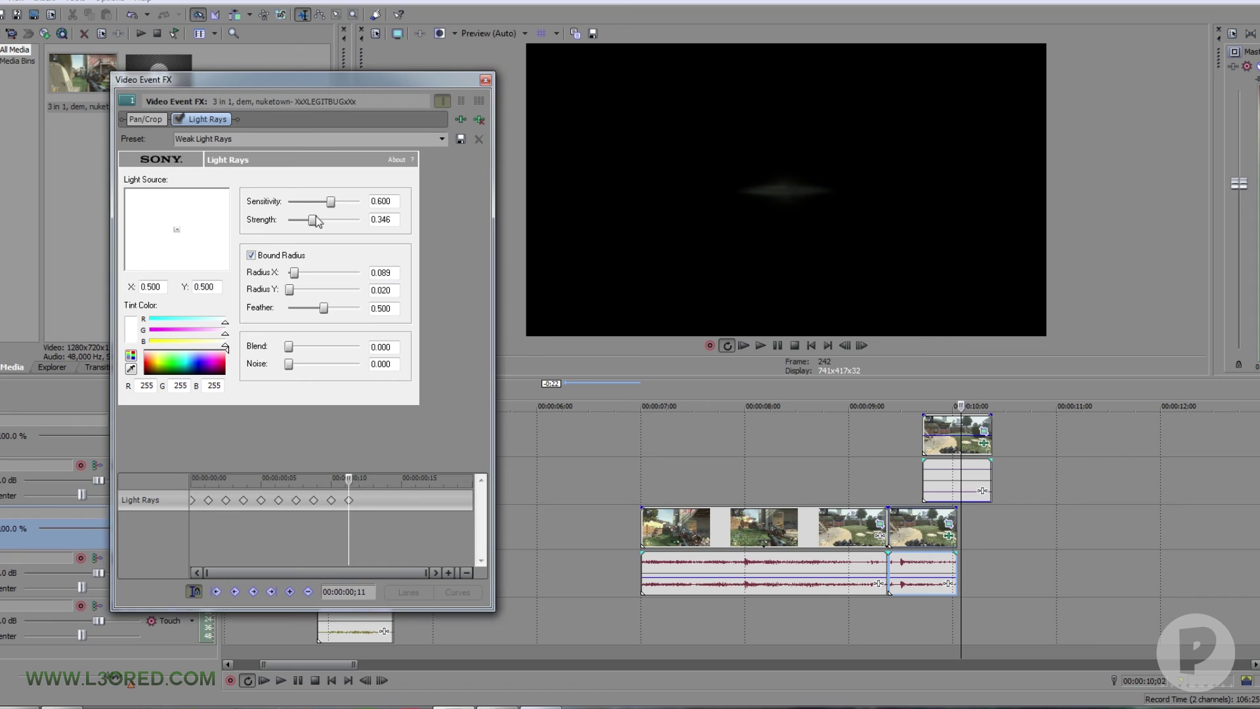
{"action": "left_click_drag", "start_coordinate": [313, 220], "coordinate": [295, 220]}
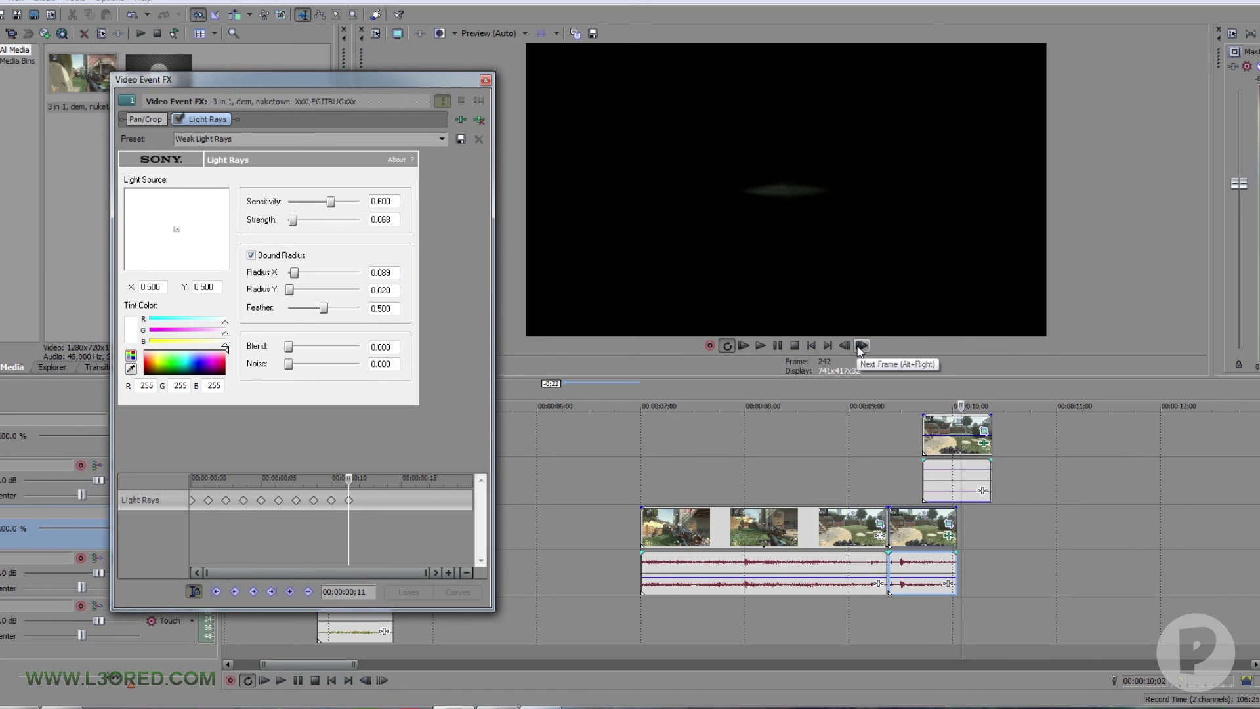
{"action": "left_click", "coordinate": [830, 347]}
{"action": "left_click", "coordinate": [294, 273]}
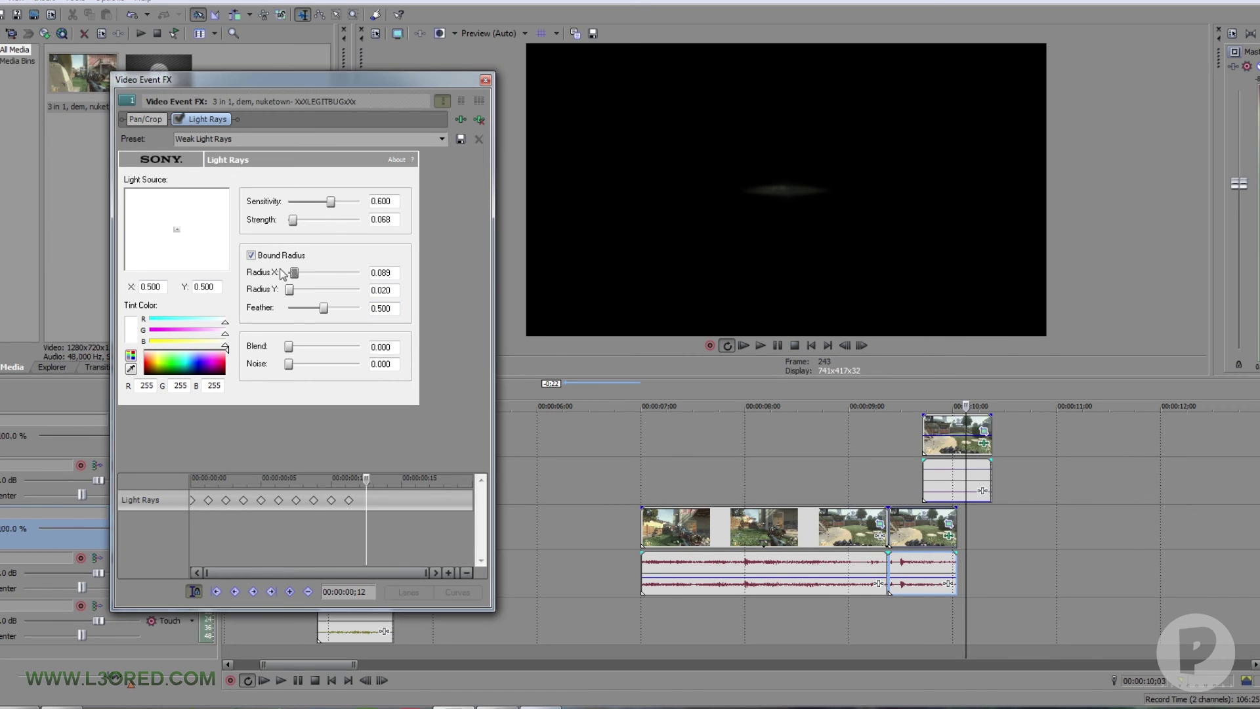
{"action": "left_click_drag", "start_coordinate": [299, 273], "coordinate": [288, 276]}
{"action": "left_click", "coordinate": [860, 347]}
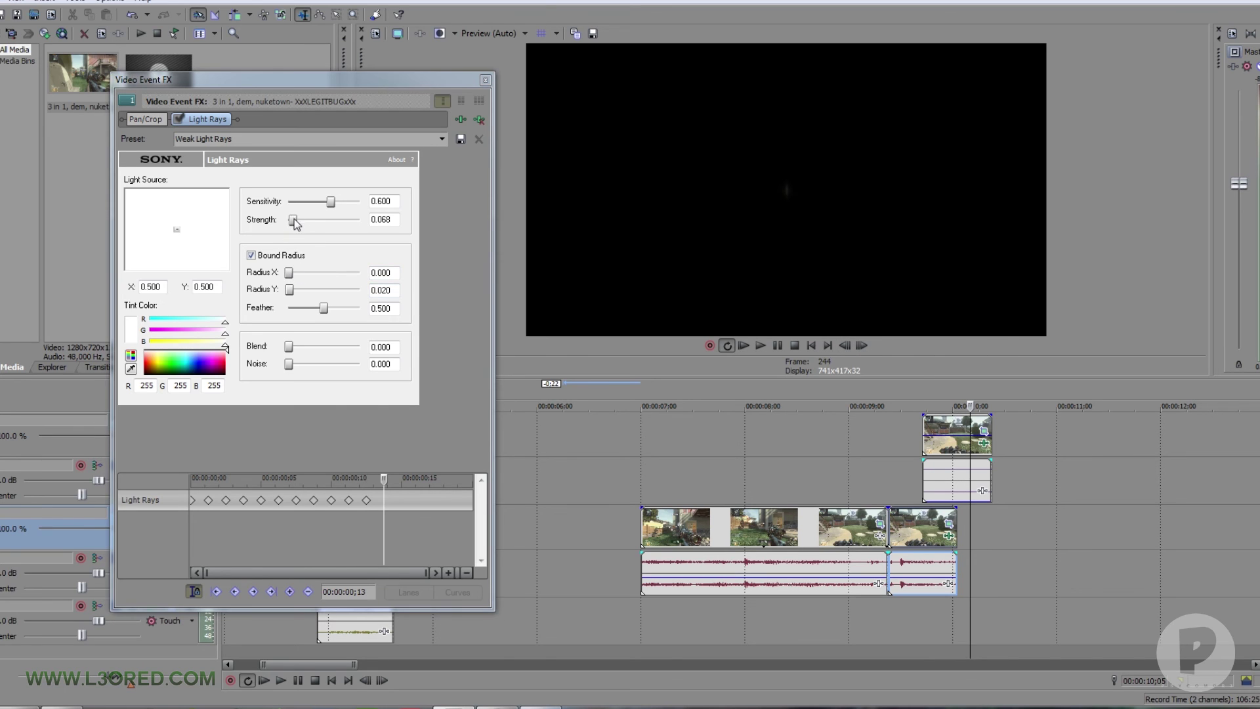
{"action": "left_click_drag", "start_coordinate": [294, 221], "coordinate": [52, 232]}
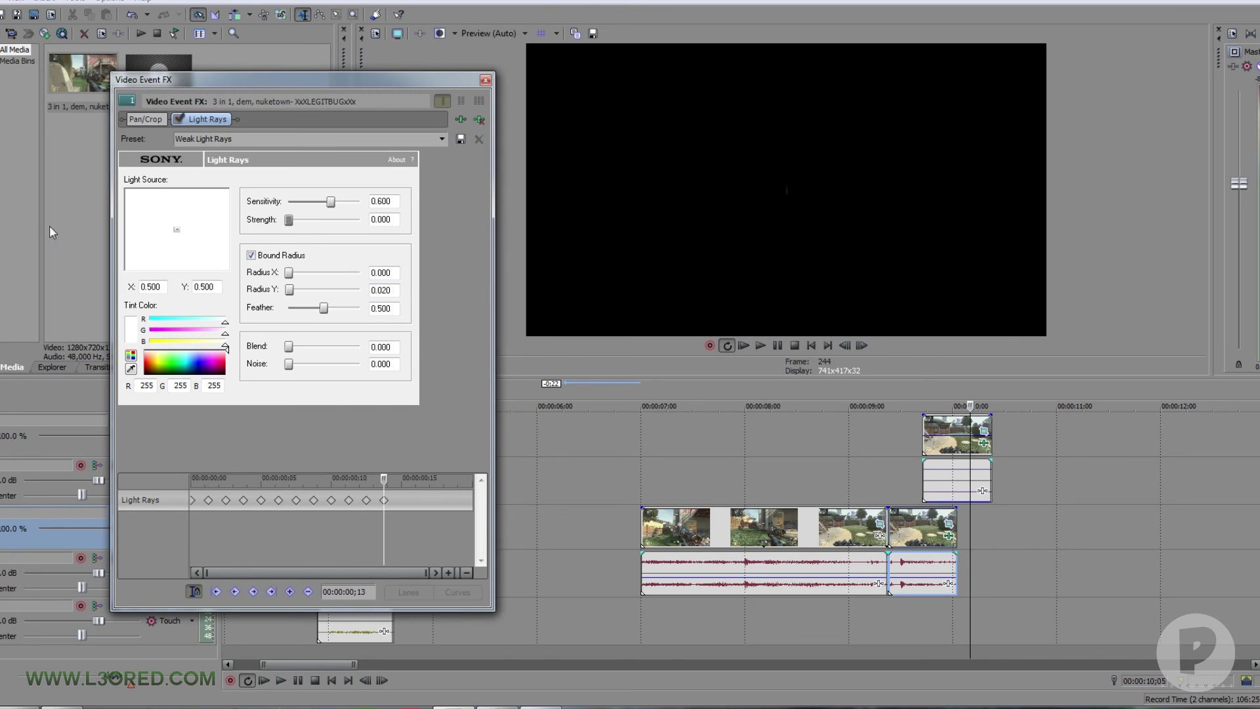
{"action": "left_click", "coordinate": [486, 79]}
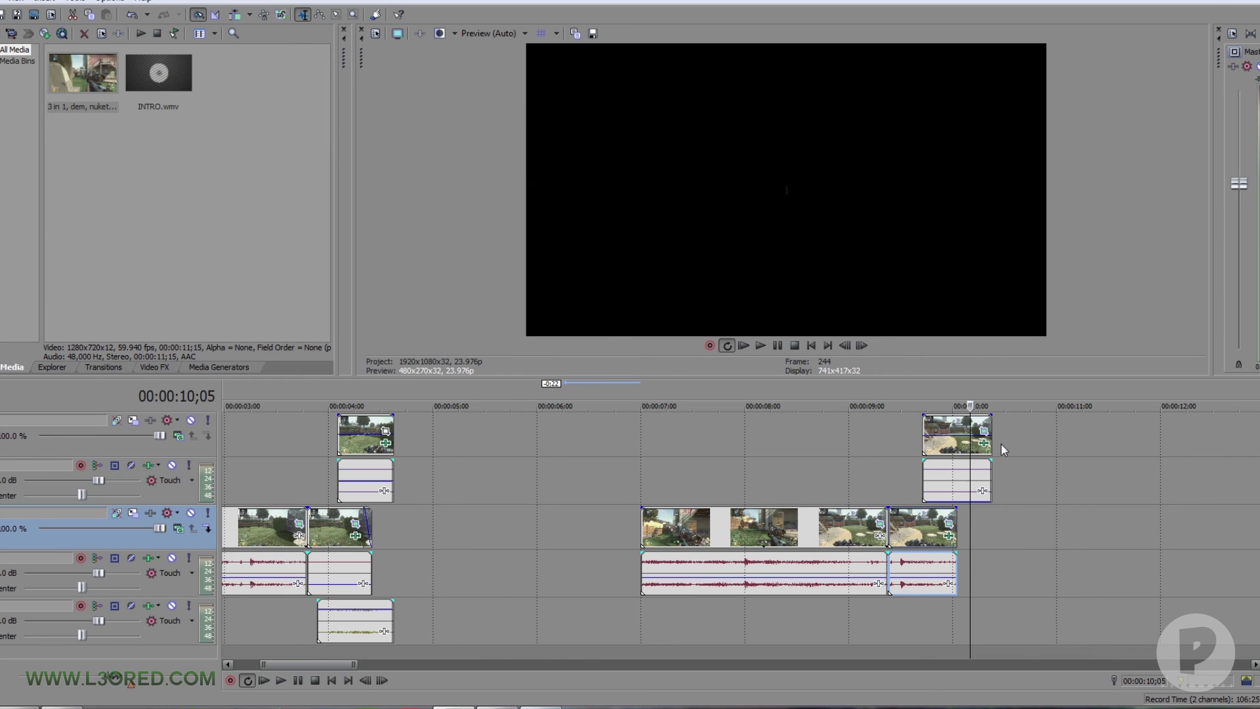
Trim the top clip to end at the playhead, preview from 08;20, and shift the sound clip later.
{"action": "left_click_drag", "start_coordinate": [992, 437], "coordinate": [970, 437]}
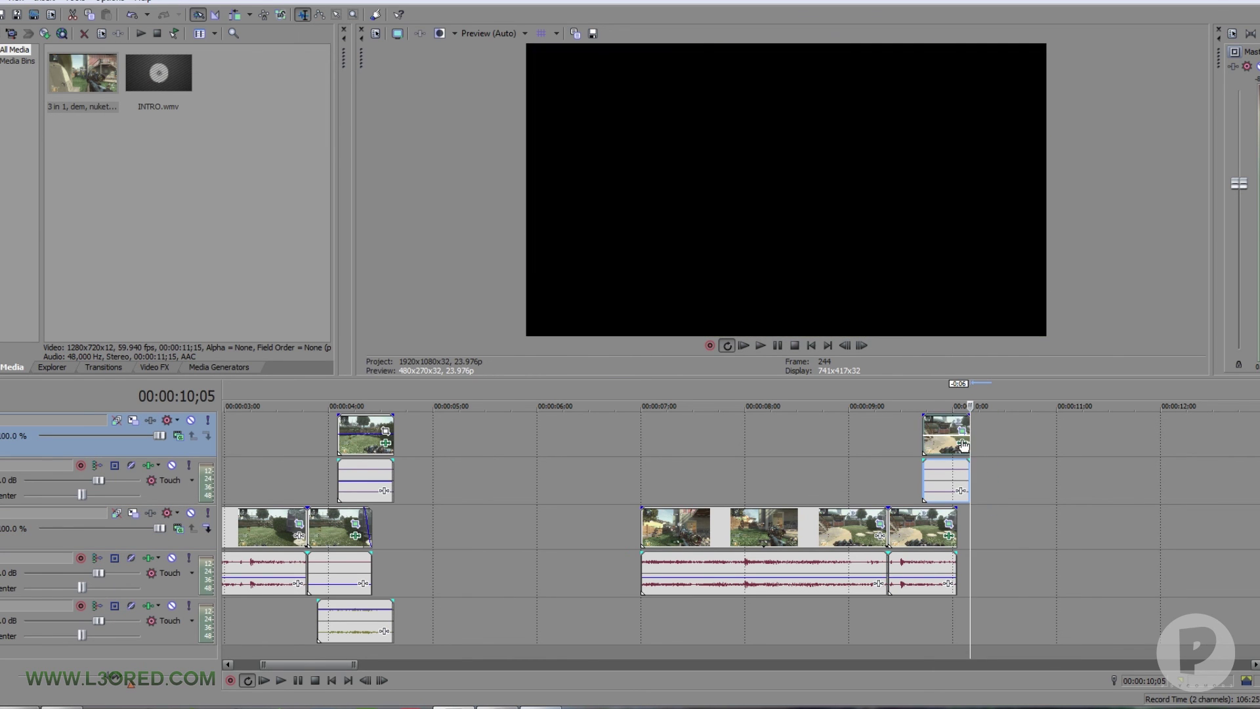
{"action": "left_click", "coordinate": [813, 391]}
{"action": "key", "text": "space"}
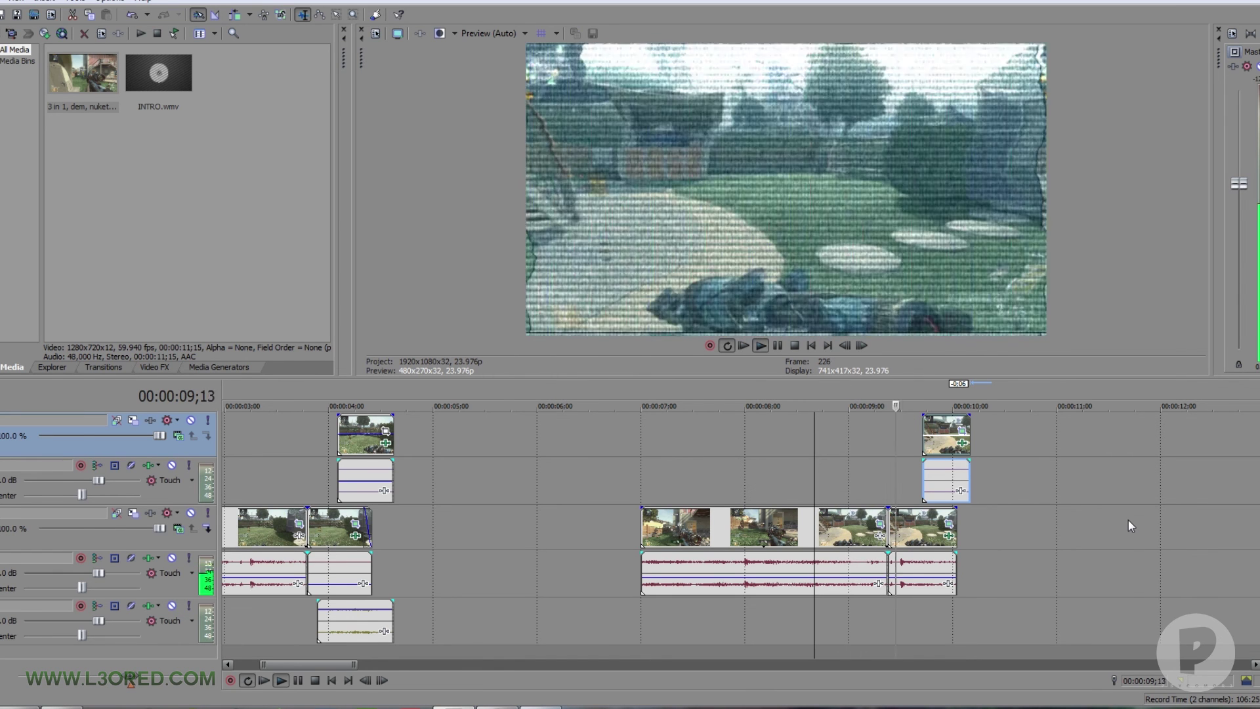
{"action": "key", "text": "space"}
{"action": "key", "text": "space"}
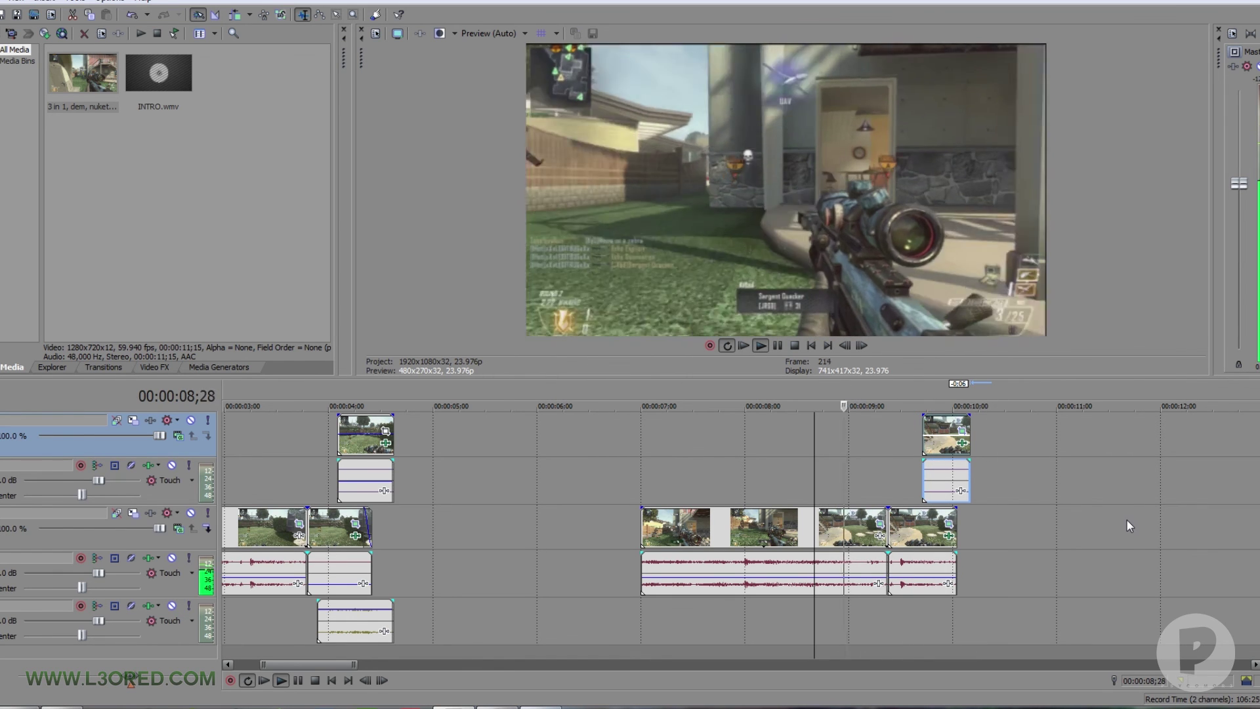
{"action": "key", "text": "space"}
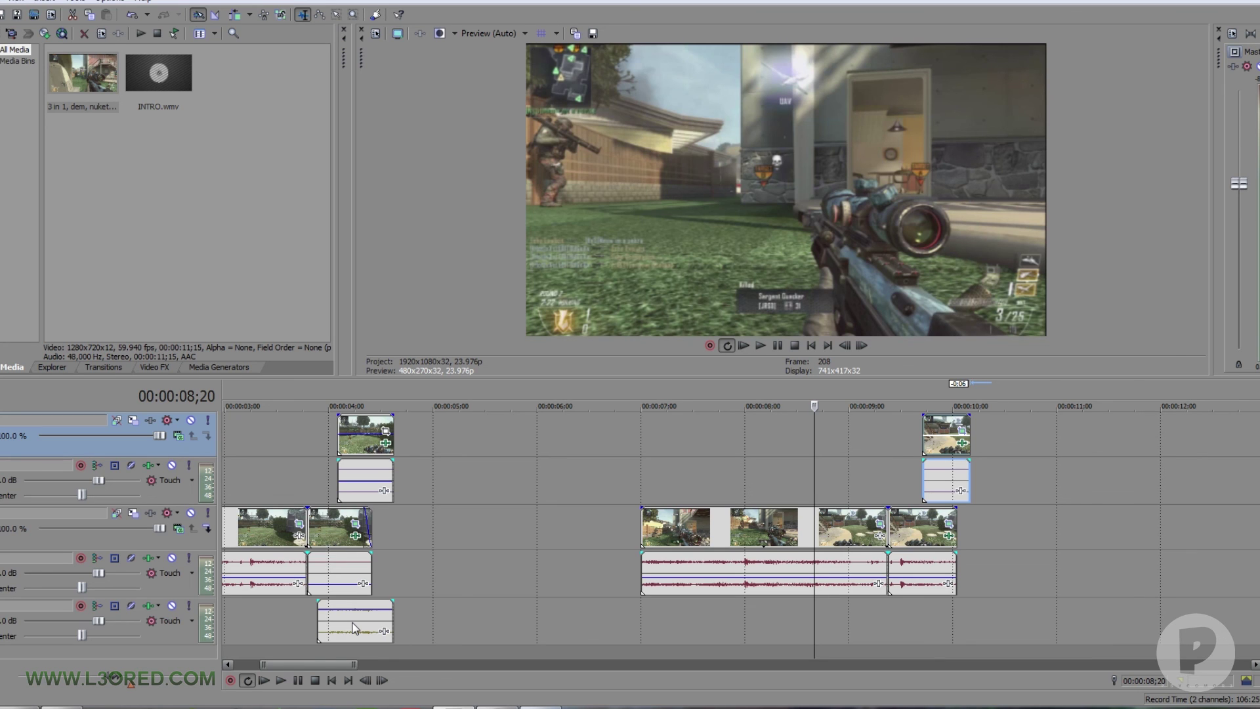
{"action": "left_click_drag", "start_coordinate": [353, 627], "coordinate": [939, 620]}
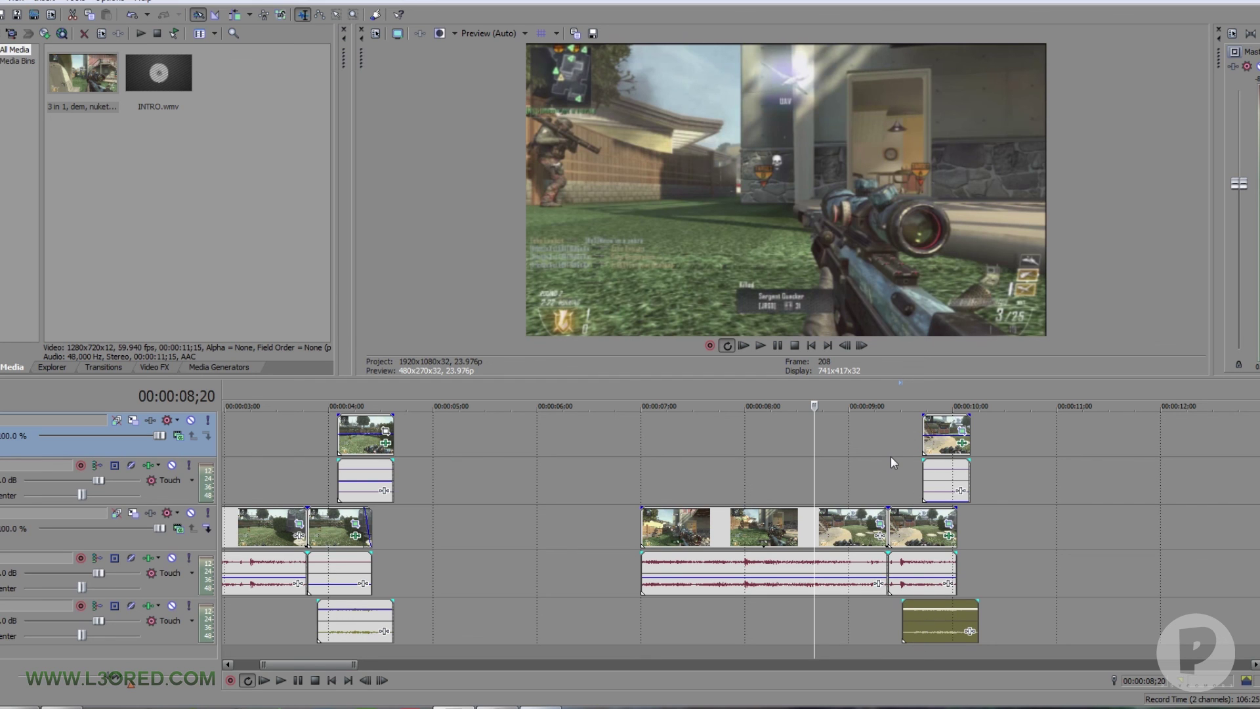
Play back the ending to check the switch-off sound timing near 9.5–10 seconds.
{"action": "key", "text": "space"}
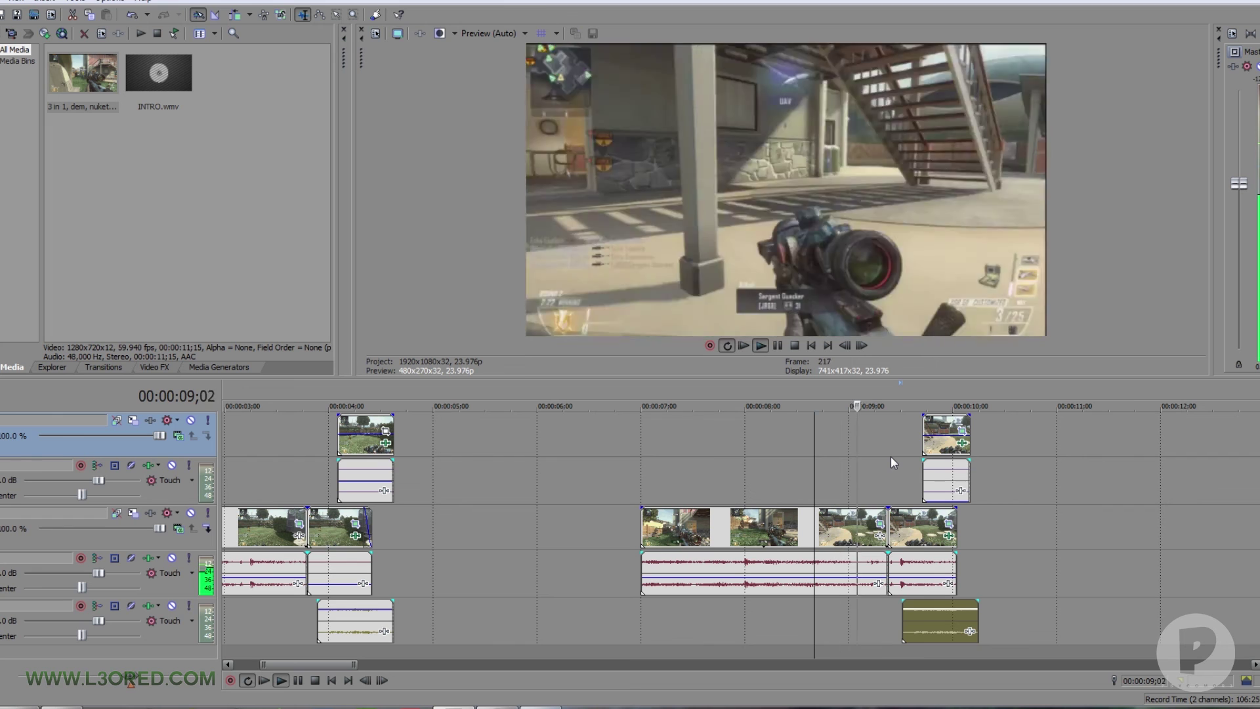
{"action": "key", "text": "space"}
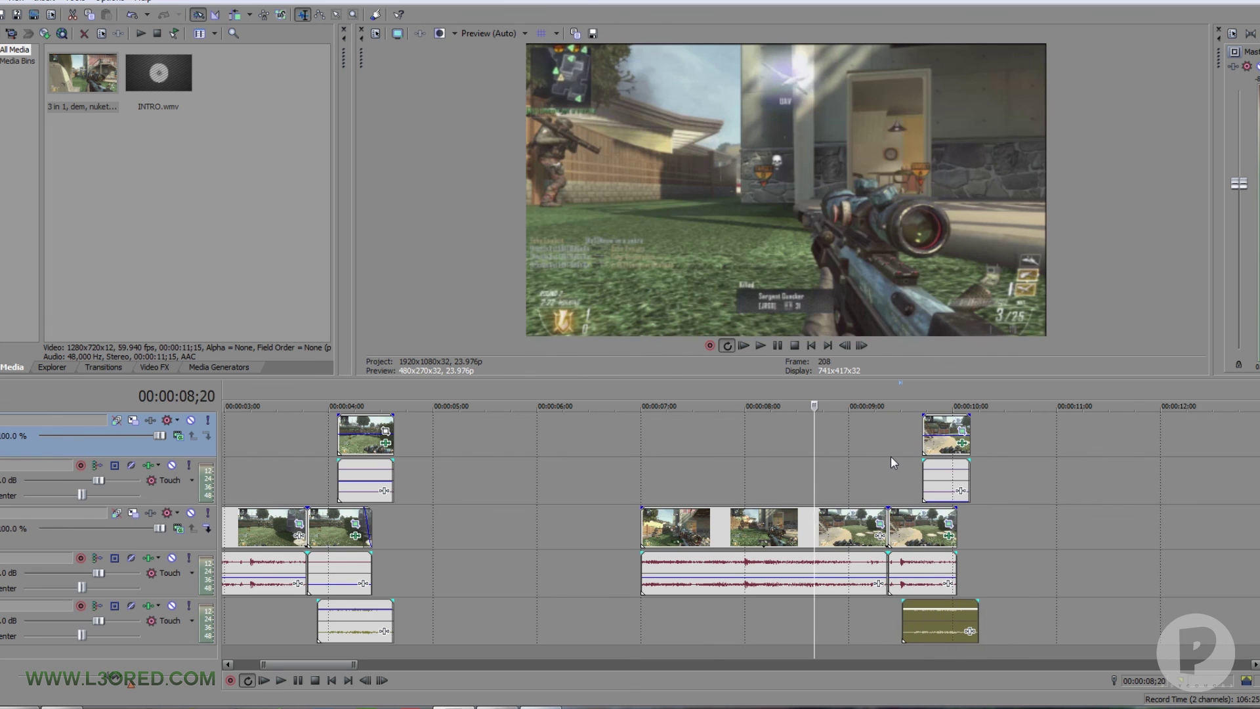